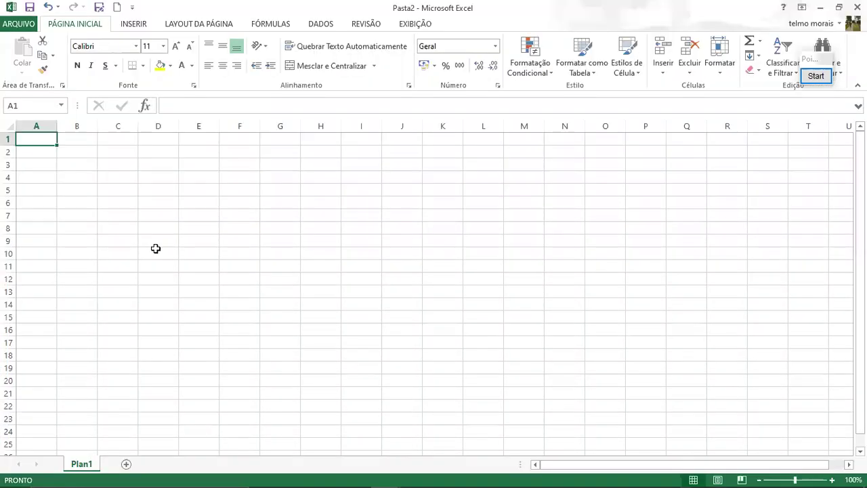
Step: Enter the column headers "Data entrada" in B4 and "Corretora" in C4
left_click(77, 177)
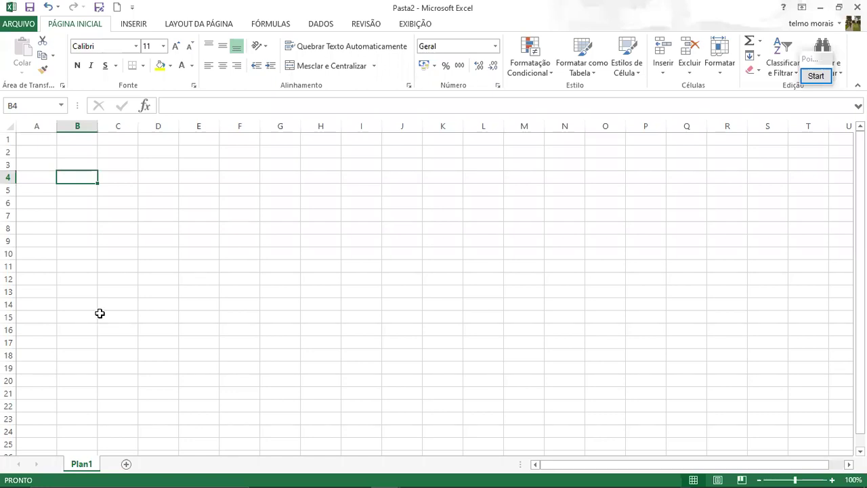
type("Data")
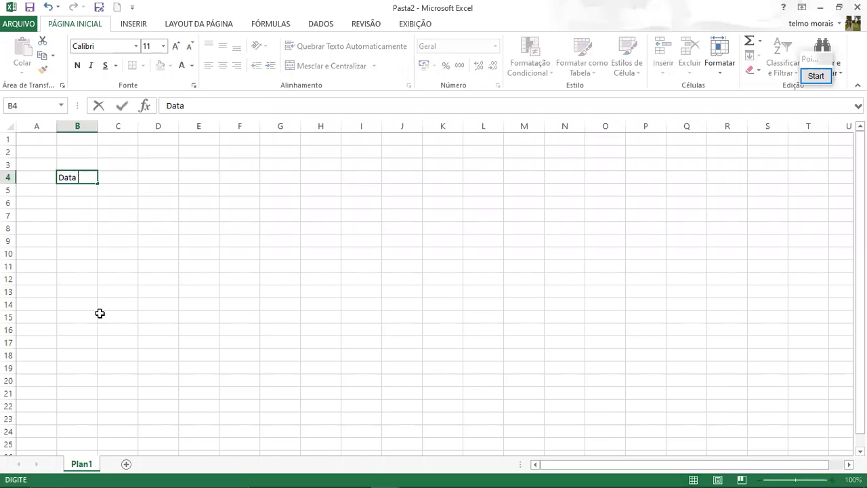
type(" entrada")
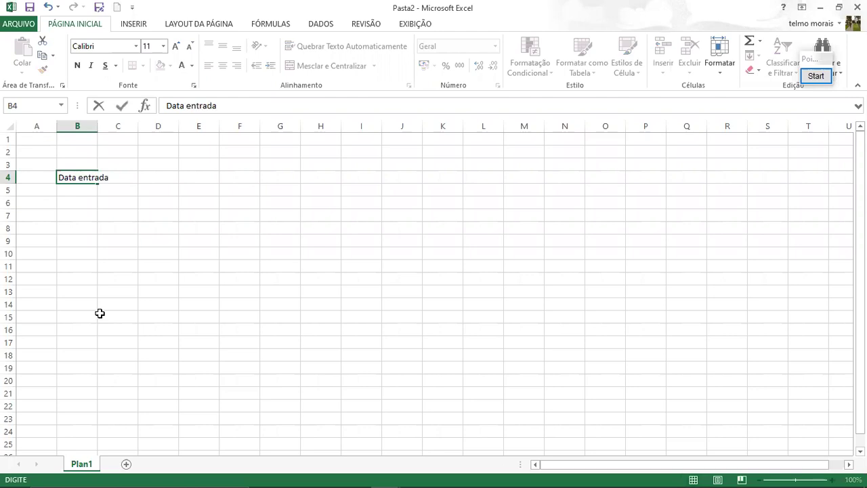
key("Tab")
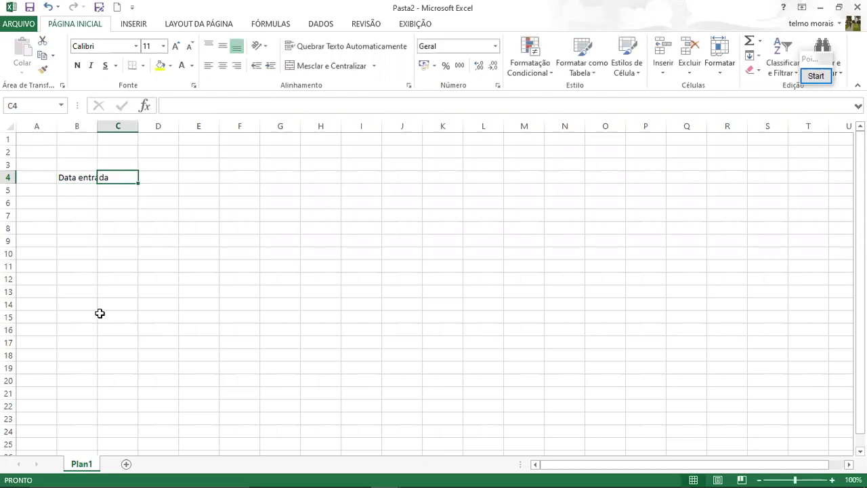
type("Correto")
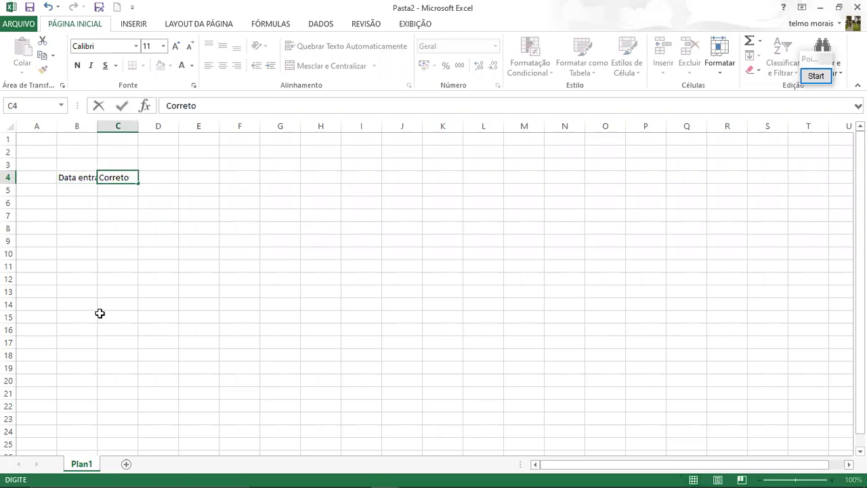
type("ra")
key("Return")
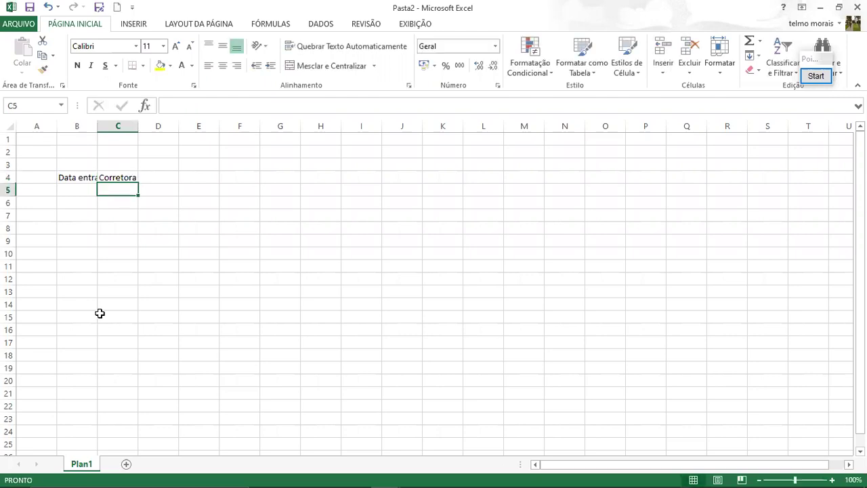
Step: Add the headers "Papel" in D4 and "qty" in E4
key("Up")
key("Right")
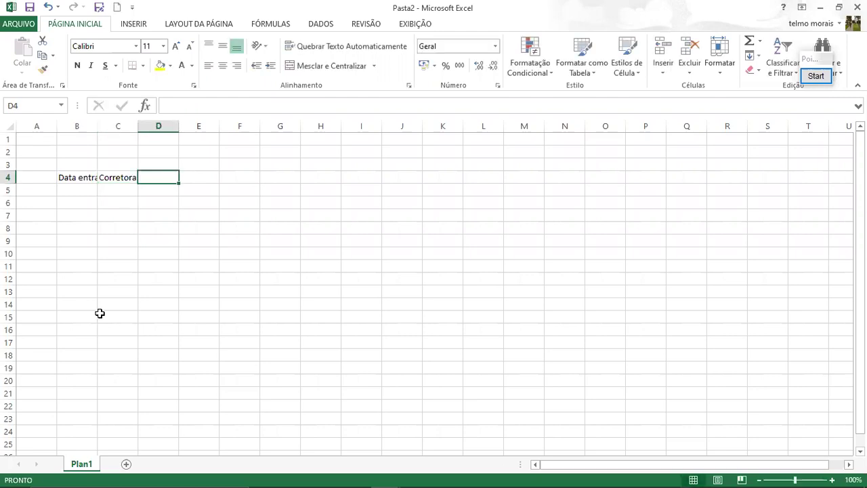
type("Papel")
key("Tab")
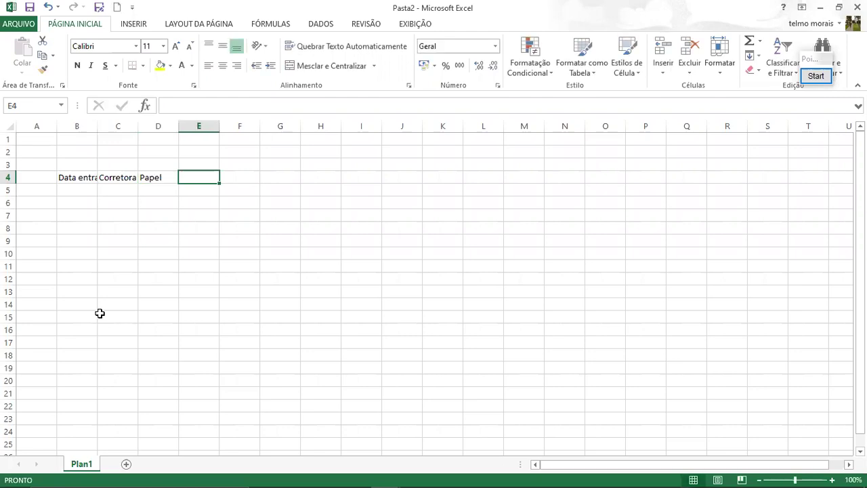
type("qt")
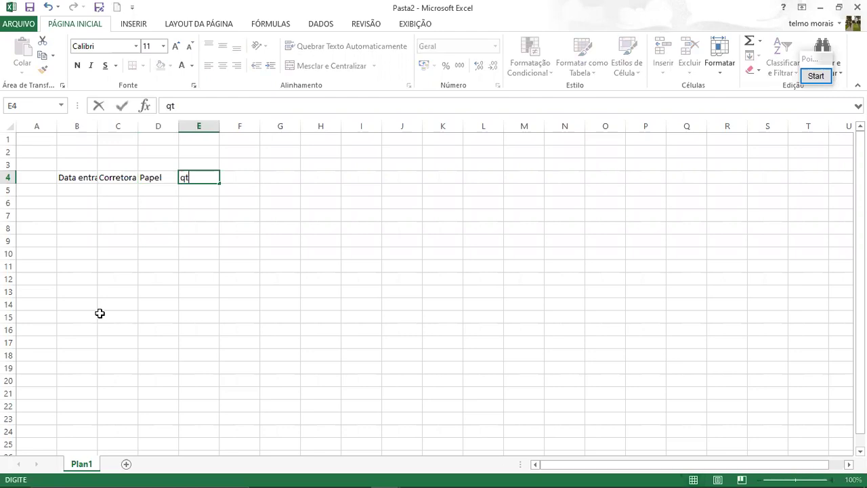
type("y")
key("Return")
Step: Add the headers "Valor total" in F4 and "valor atual" in G4
key("Up")
key("Right")
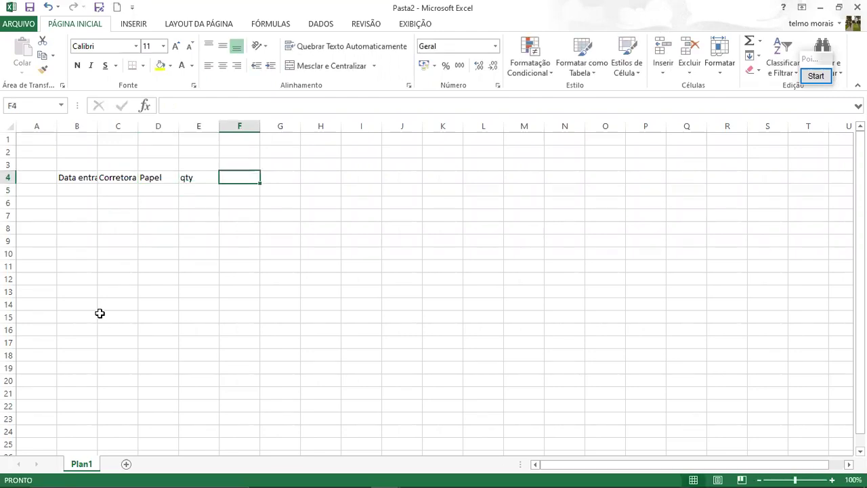
type("V")
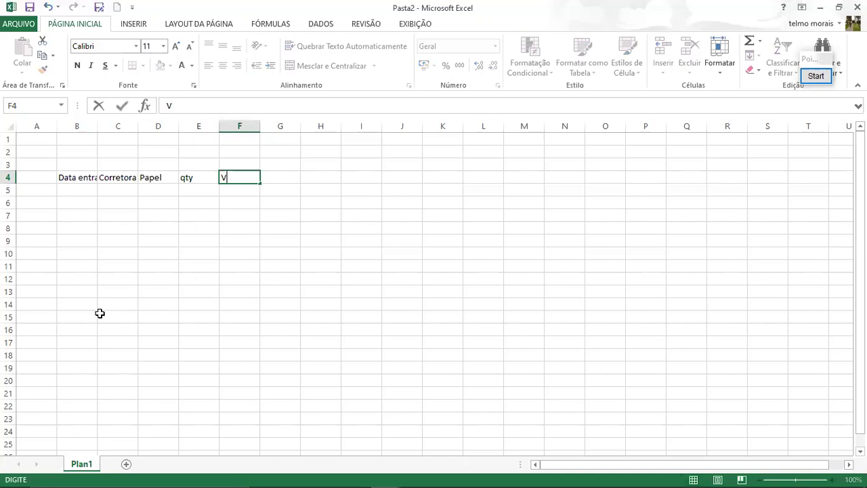
type("alor total")
key("Return")
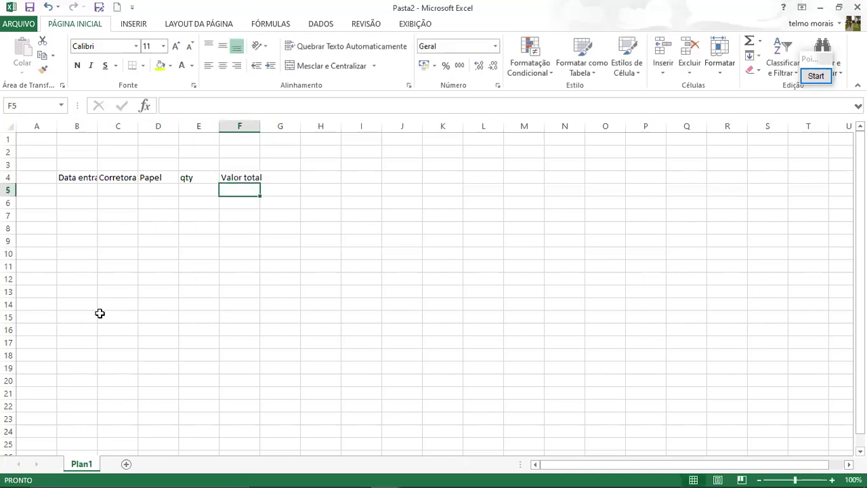
key("Up")
key("Right")
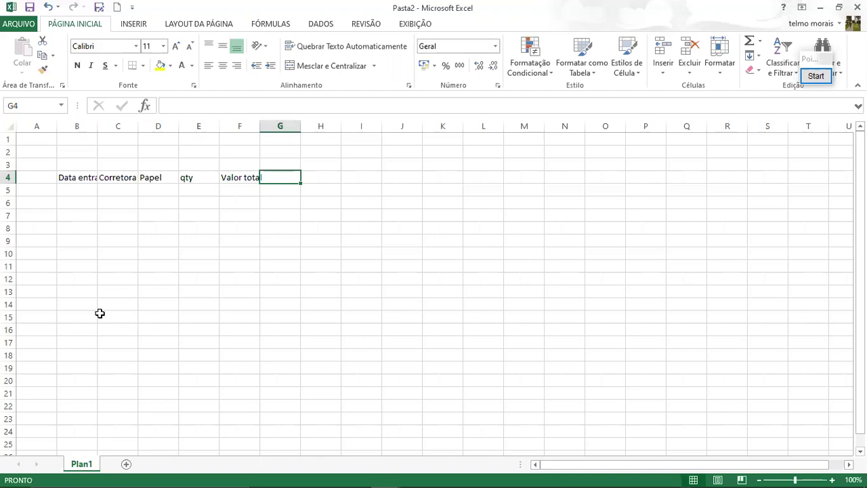
type("valor atual")
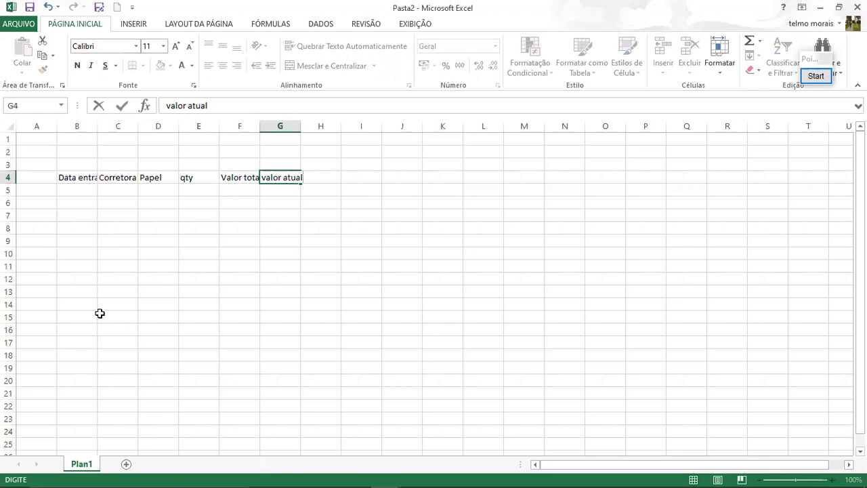
key("ctrl+Return")
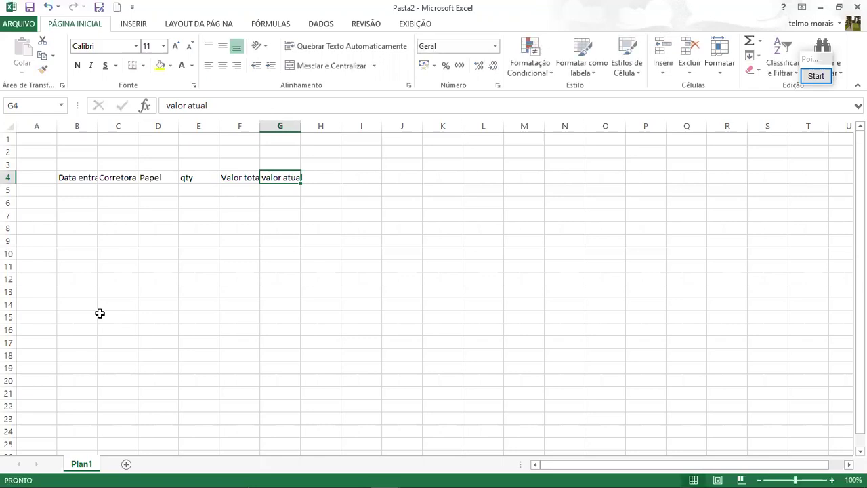
Step: Enter the header "Gain / loss R$" in H4
key("Right")
type("G")
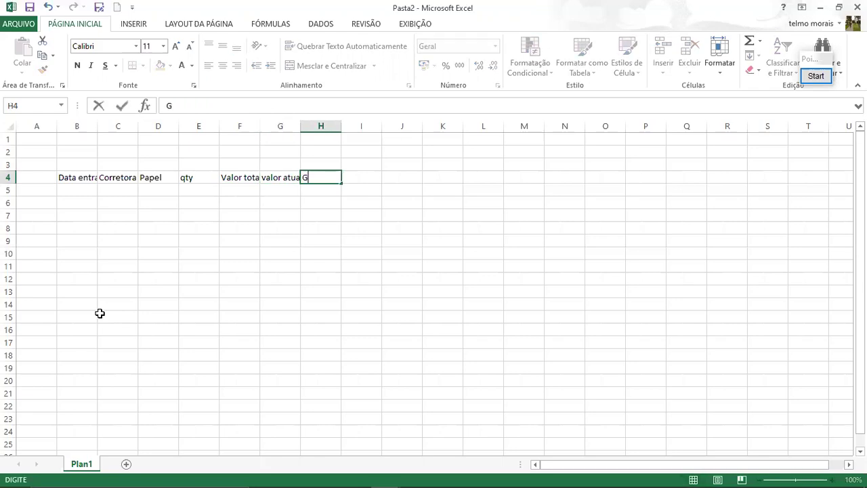
type("ain  / loss R$")
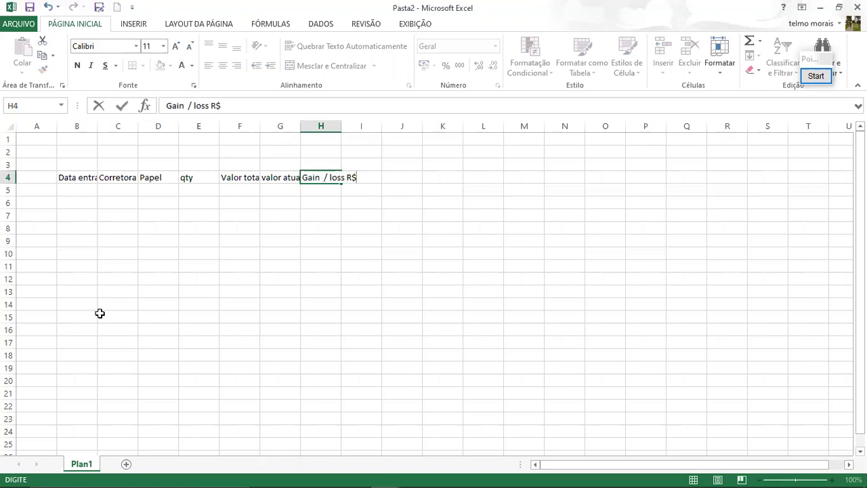
key("ctrl+Return")
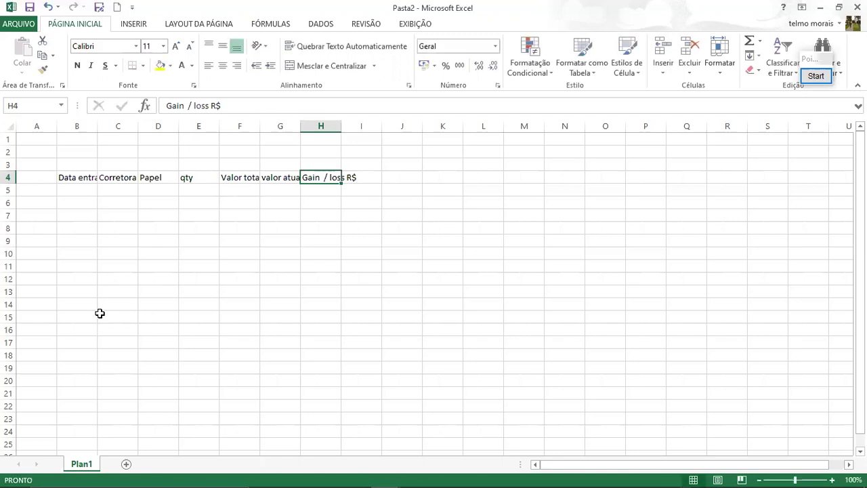
Step: Copy the H4 header into I4 and change its text to "Gain / loss %"
key("ctrl+c")
key("Right")
key("ctrl+v")
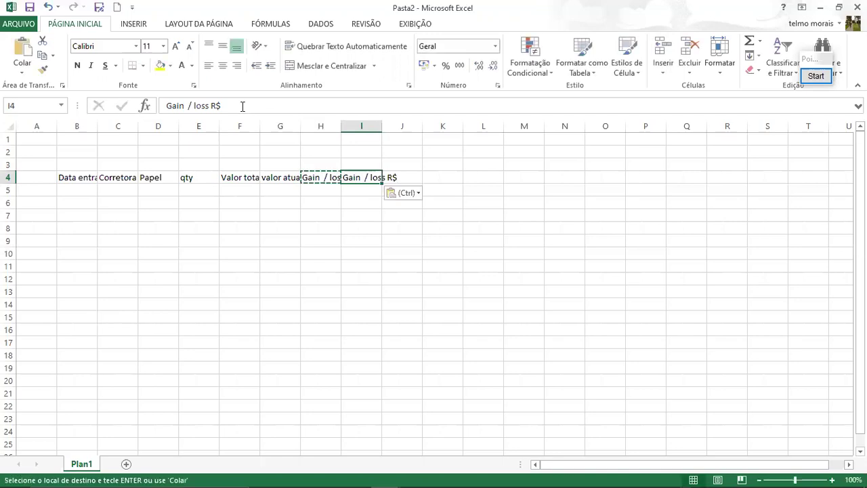
double_click(214, 106)
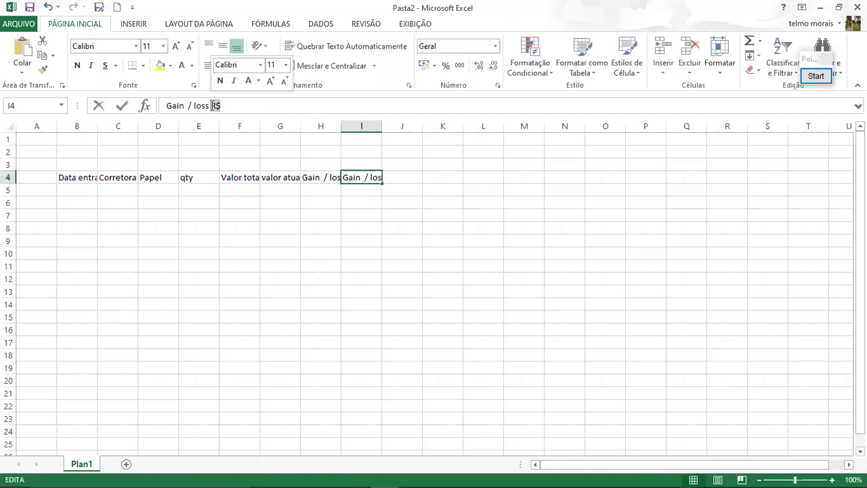
type("%")
key("Return")
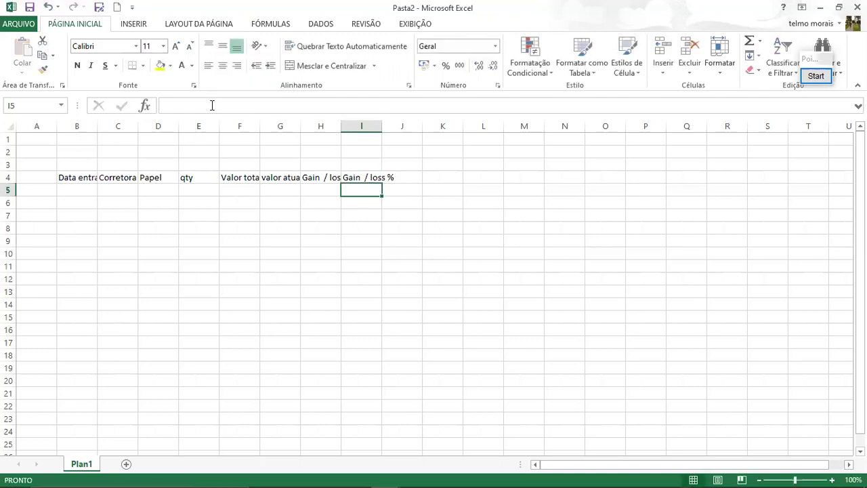
Step: Add the header "data saída" in J4 as the last column of the header row
key("Up")
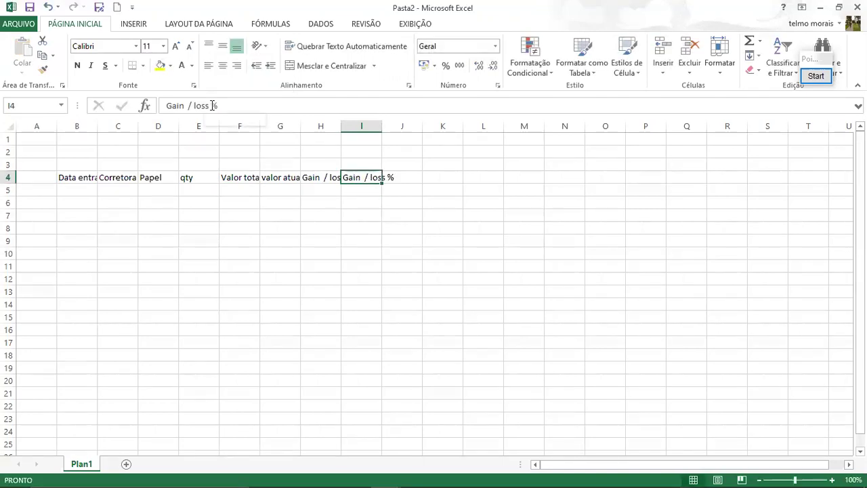
key("Left")
key("Right")
key("Right")
type("data")
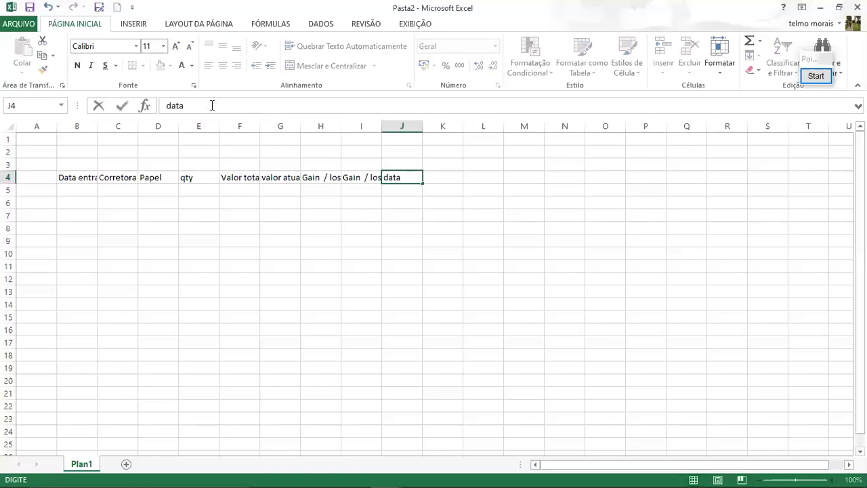
type(" saída")
key("ctrl+Return")
Step: Wrap the text of all the header cells B4:J4
key("Left")
key("Left")
key("Left")
key("Left")
key("Left")
key("Left")
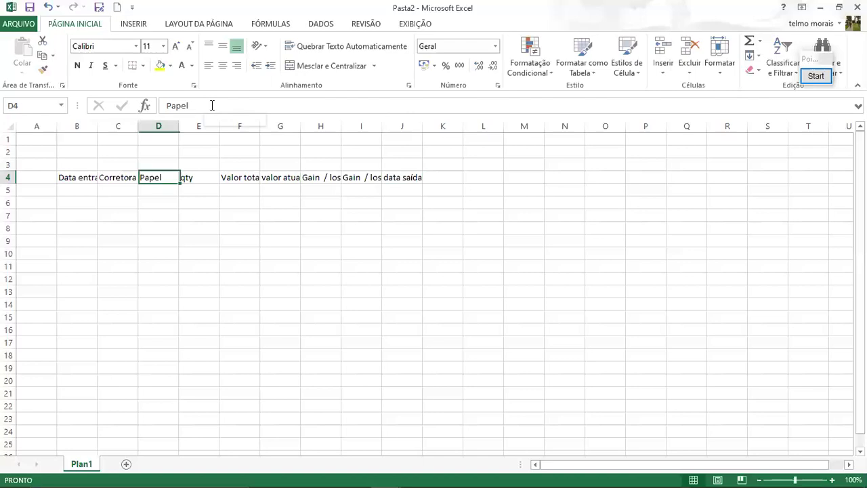
key("Left")
key("Left")
key("shift+Right")
key("shift+Right")
key("shift+Right")
key("shift+Right")
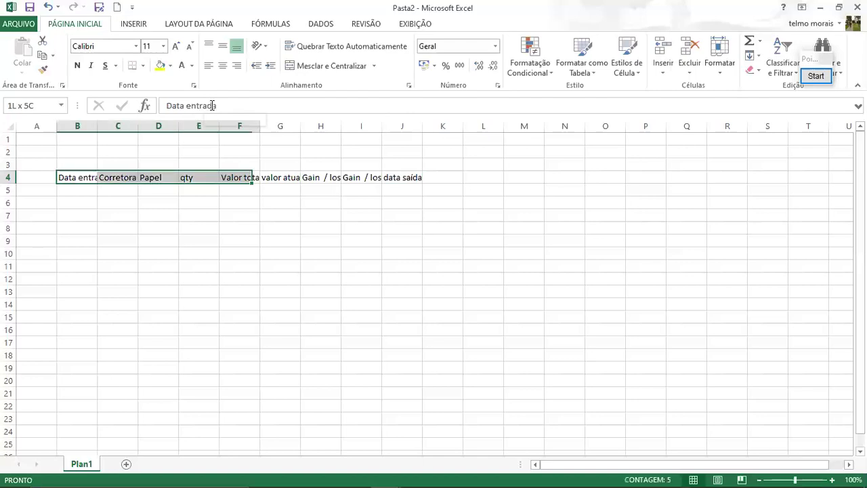
key("shift+Right")
key("shift+Right")
key("shift+Right")
key("shift+Right")
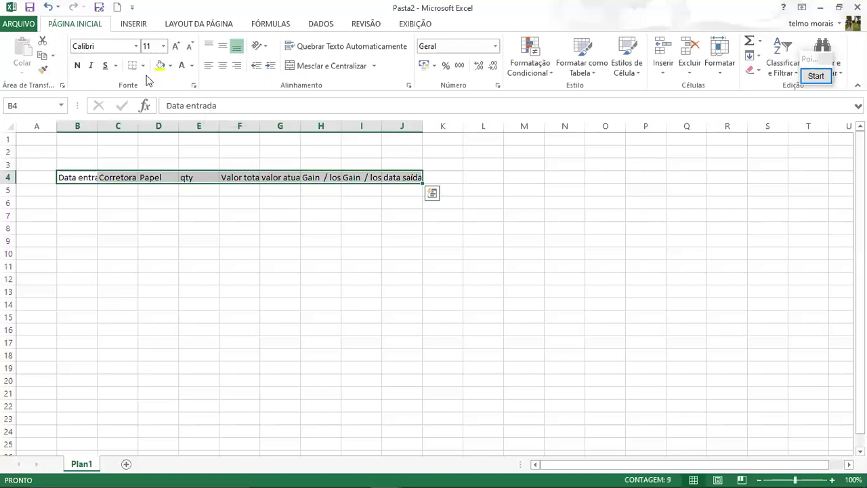
left_click(306, 48)
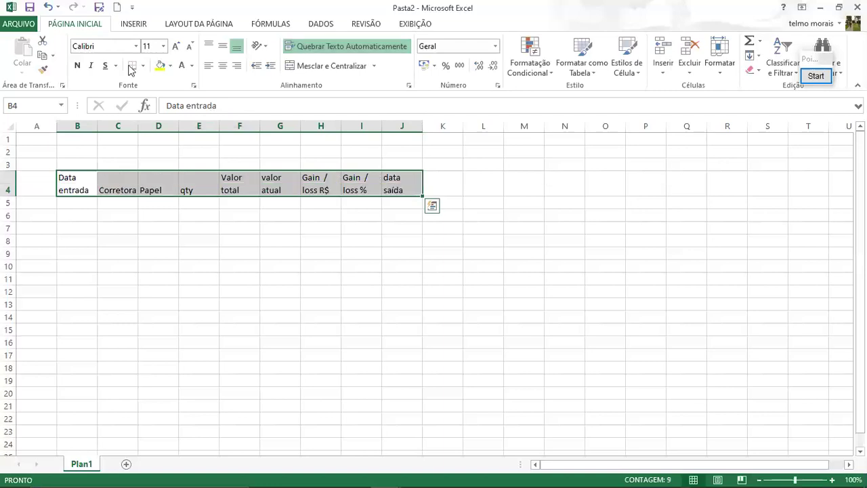
Step: Format the header row B4:J4 with a dark blue-grey fill and white, horizontally centred text
left_click(170, 65)
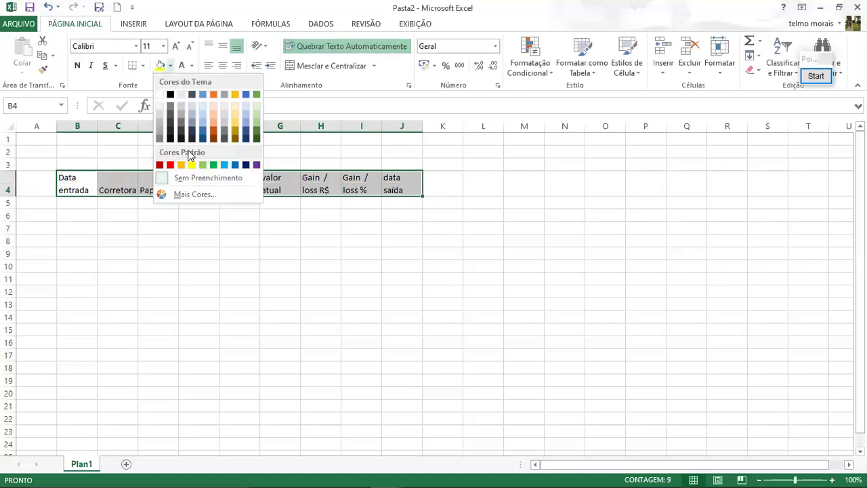
left_click(192, 134)
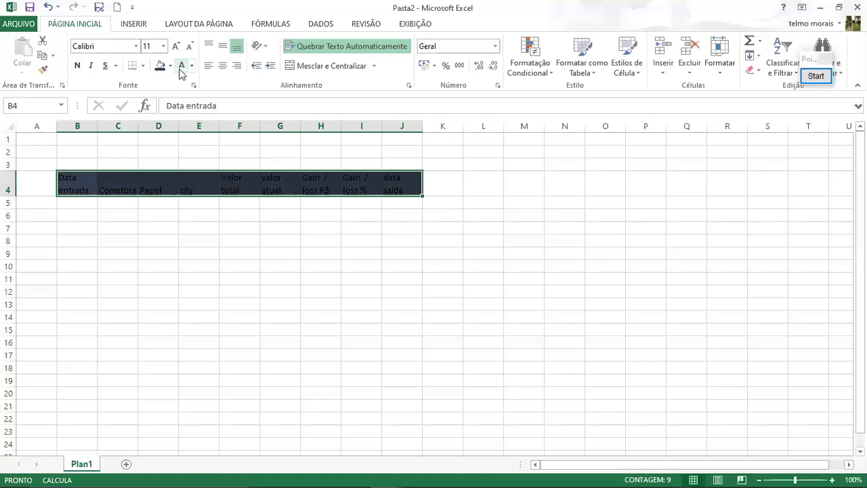
left_click(182, 66)
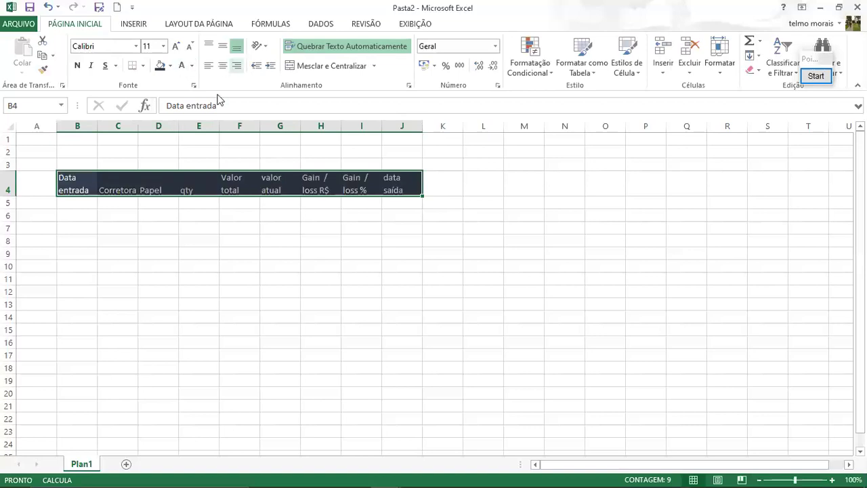
left_click(107, 253)
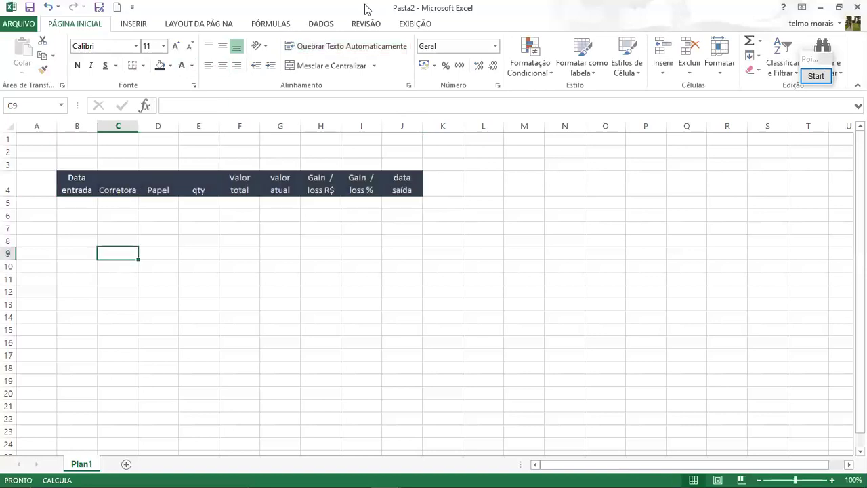
Step: Hide the worksheet's gridlines
left_click(409, 25)
left_click(215, 266)
left_click(209, 66)
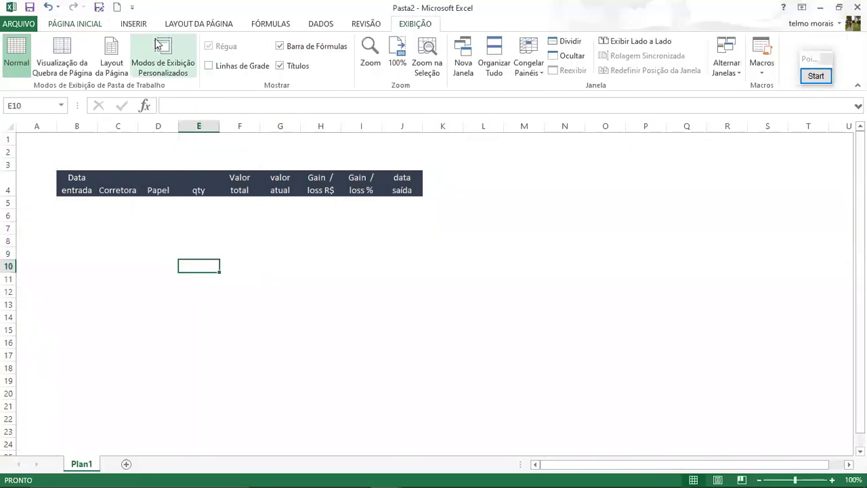
Step: Apply all borders to the table range B4:J14, covering the header row and ten empty rows
left_click(95, 24)
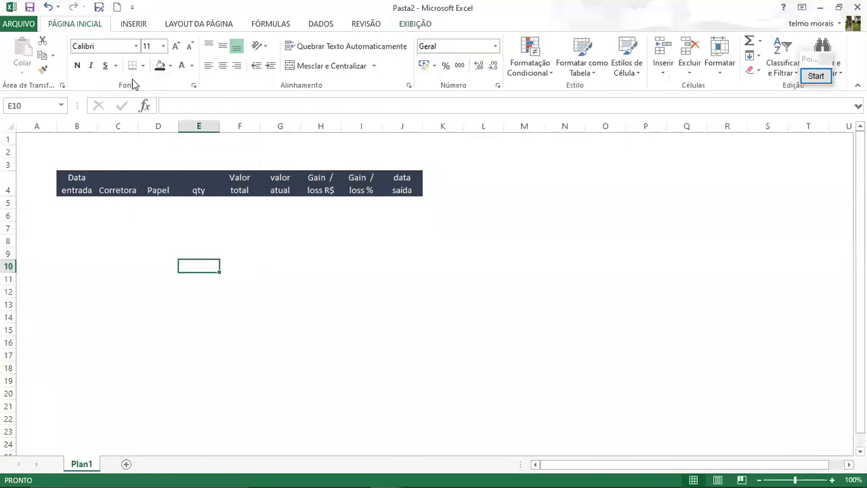
left_click_drag(77, 182, 387, 251)
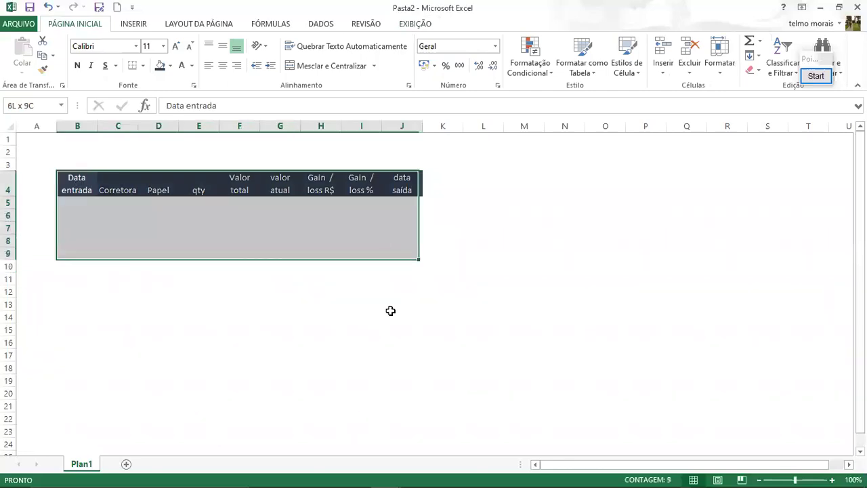
left_click_drag(391, 311, 391, 311)
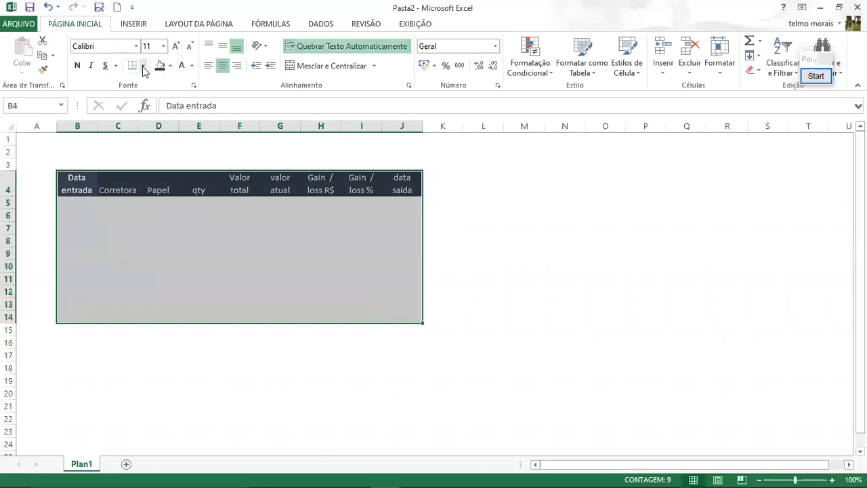
key("alt+c")
key("b")
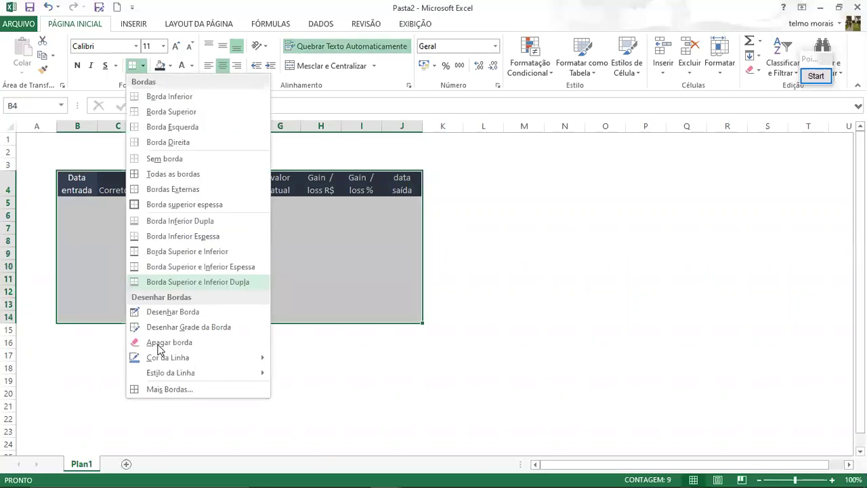
left_click(165, 175)
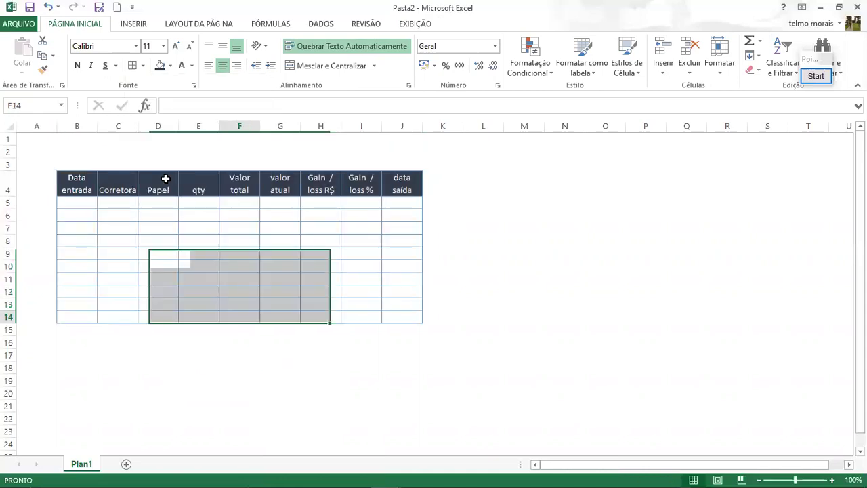
left_click(239, 316)
Step: Enter the entry date 15/6 in B5 and the broker "Clear" in C5
left_click(81, 202)
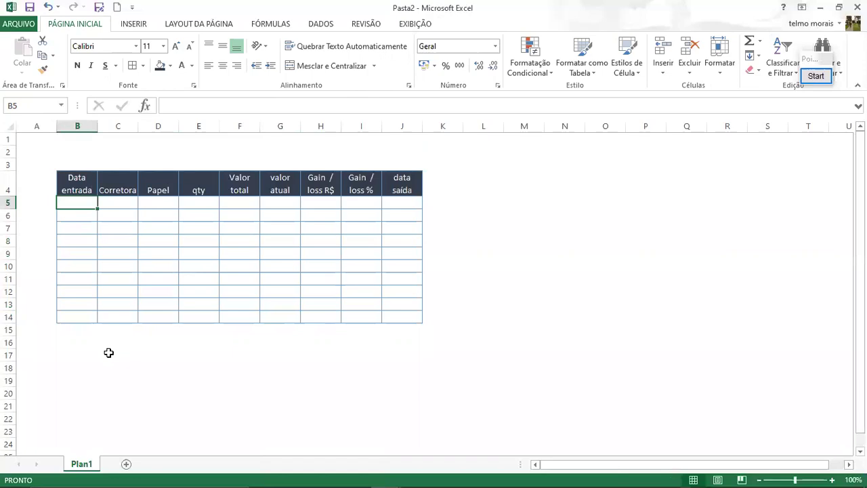
type("15/6")
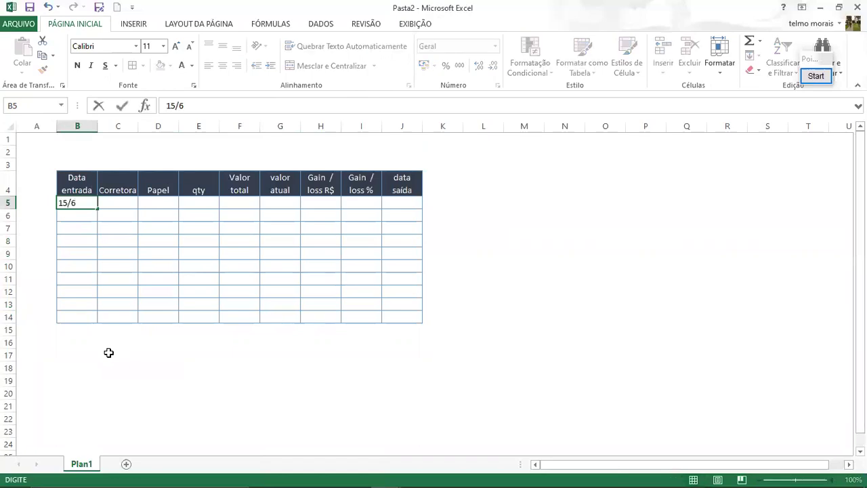
key("Tab")
type("cl")
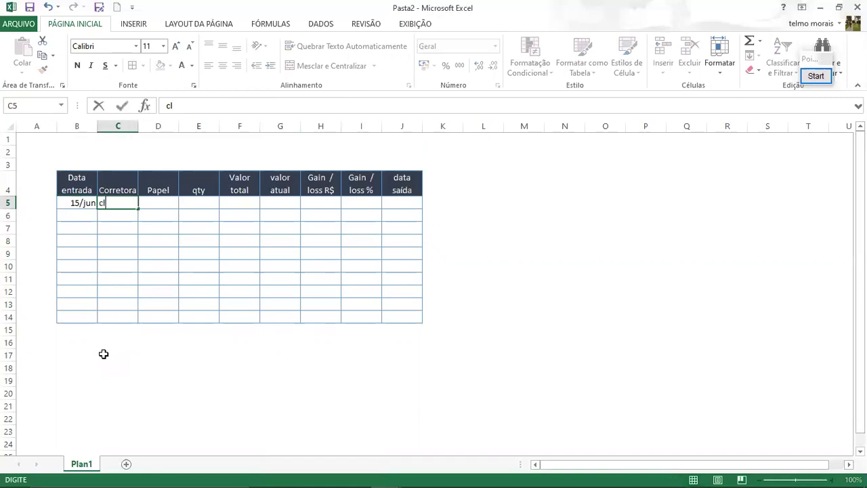
key("BackSpace")
type("=")
key("BackSpace")
key("BackSpace")
type("Clear")
key("Tab")
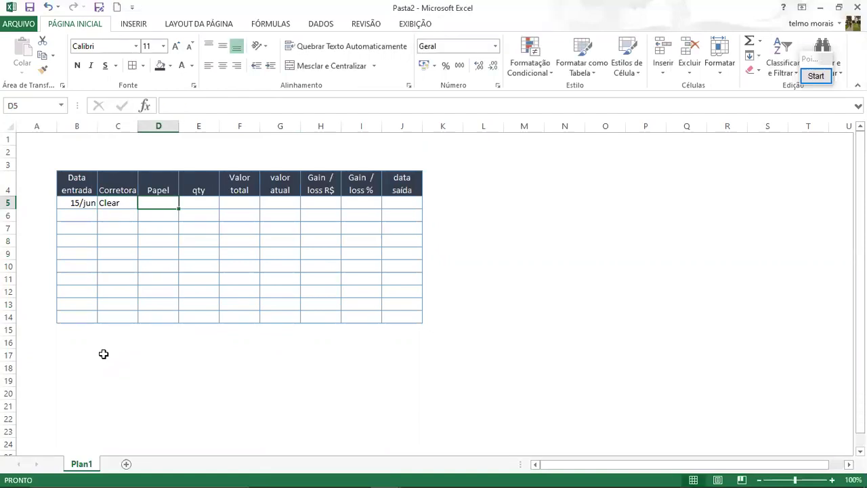
Step: Complete the first record with "Lame4" in D5, quantity 200 in E5 and value 31,31 in F5
type("Lame4")
key("Tab")
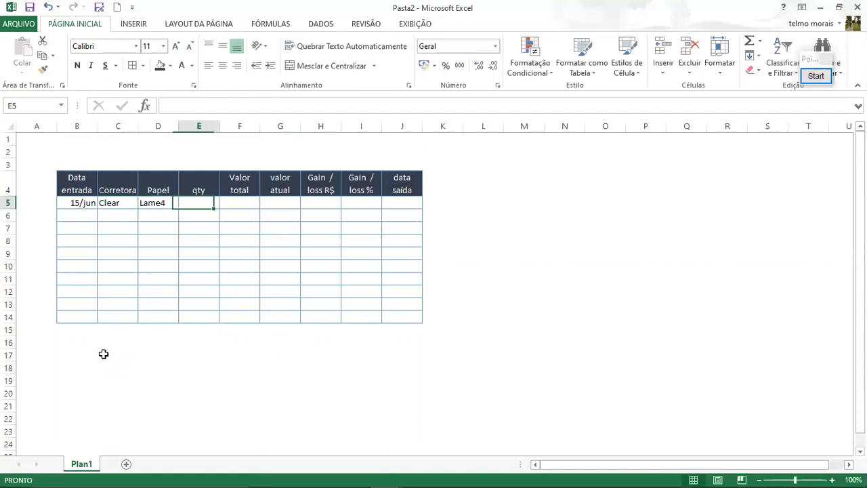
type("200")
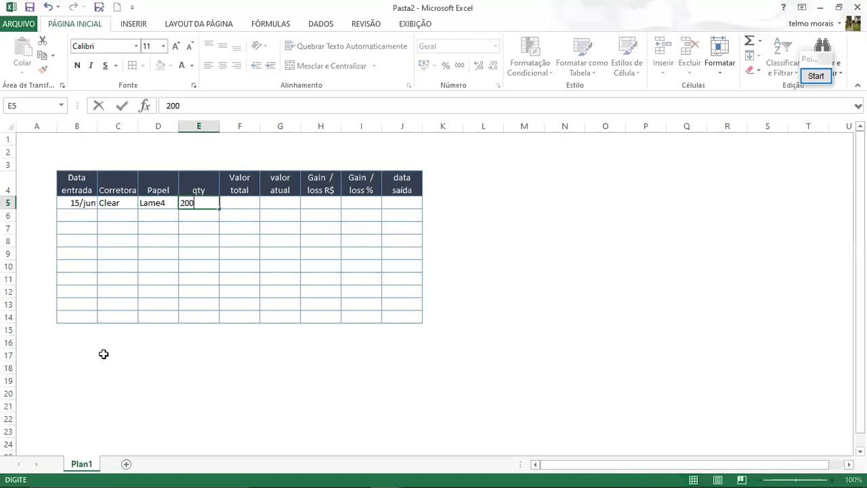
key("Tab")
type("31,31")
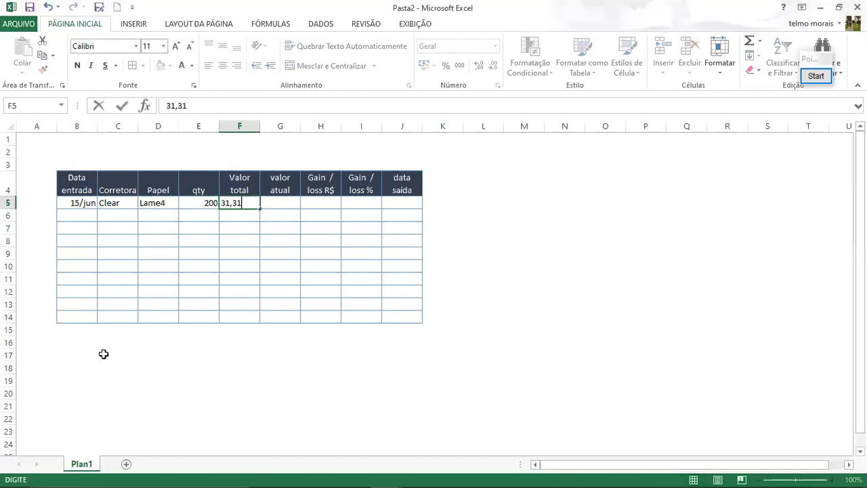
key("Tab")
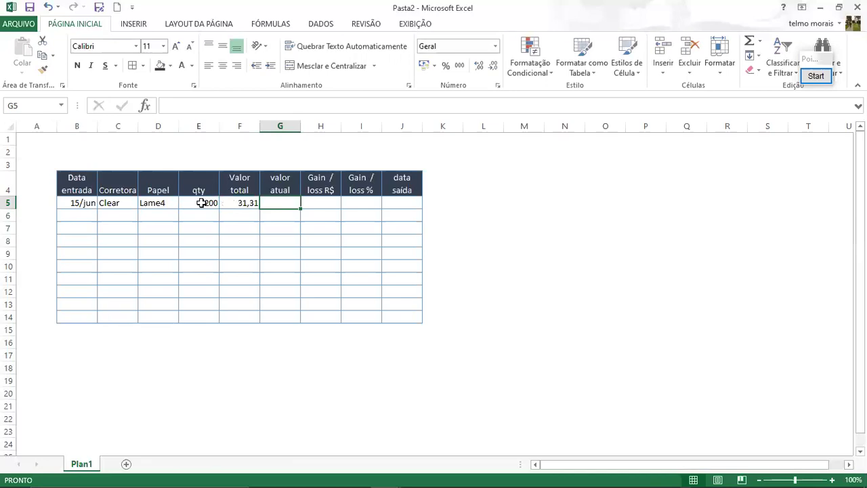
left_click(280, 186)
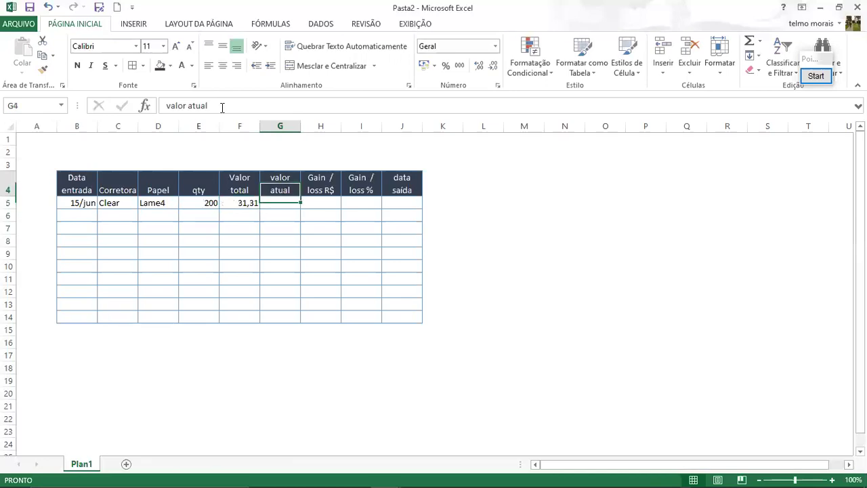
left_click(217, 106)
left_click_drag(216, 105, 188, 106)
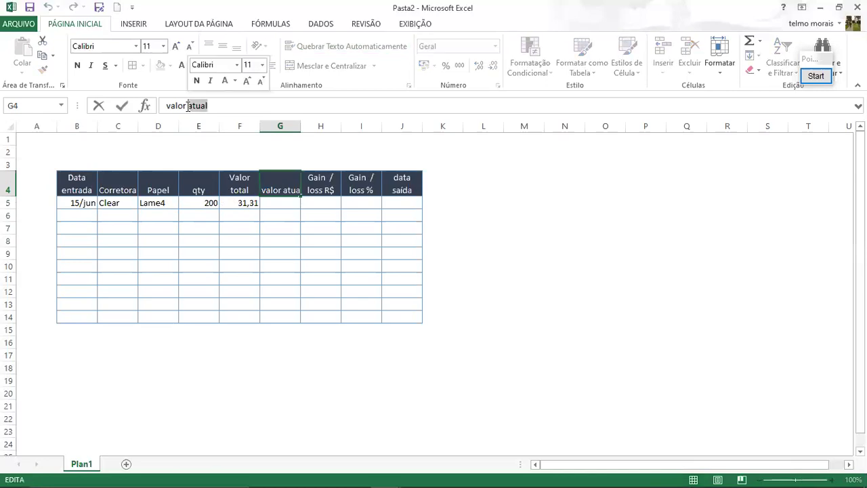
type("entad")
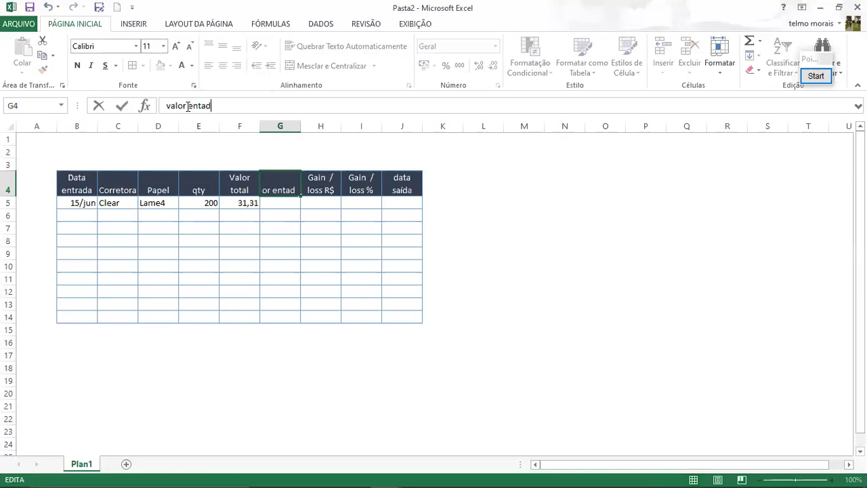
key("BackSpace")
key("BackSpace")
key("BackSpace")
key("BackSpace")
key("BackSpace")
key("BackSpace")
key("BackSpace")
key("BackSpace")
key("BackSpace")
key("Escape")
Step: Replace the header in G4 with "Total R$ entrada"
type("To")
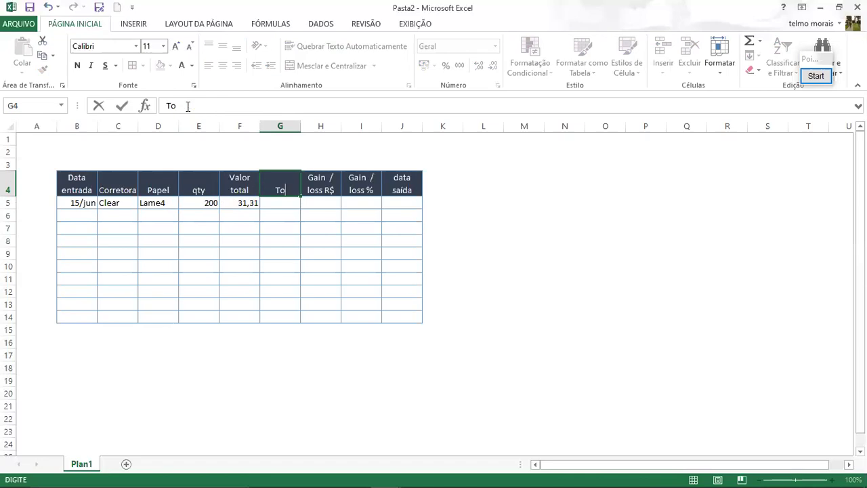
type("tal R$ en")
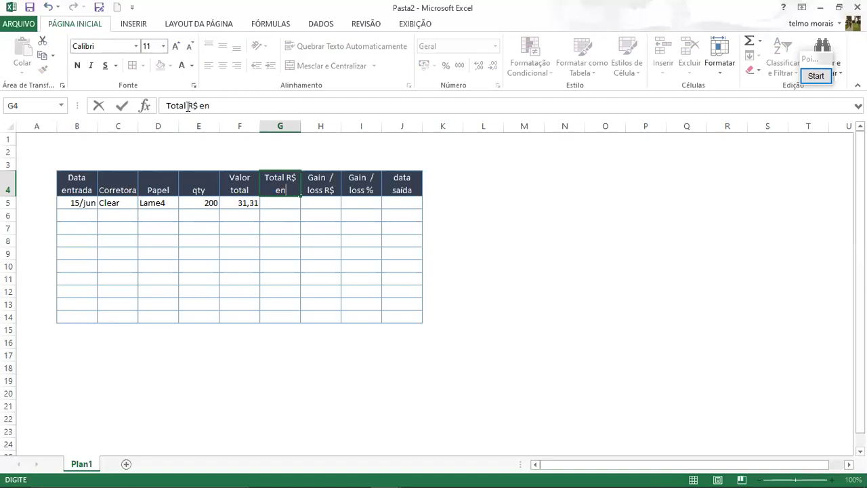
type("trada")
key("Return")
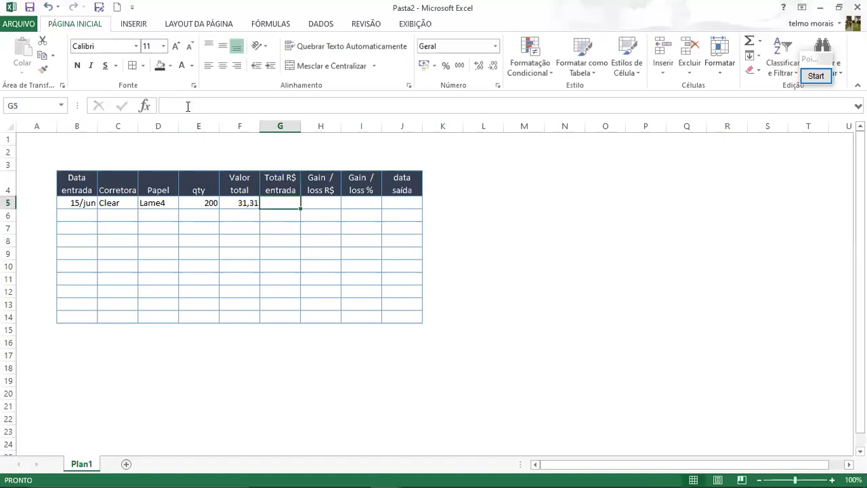
Step: Calculate the entry total in G5 with the formula =E5*F5
type("=")
left_click(204, 203)
type("*")
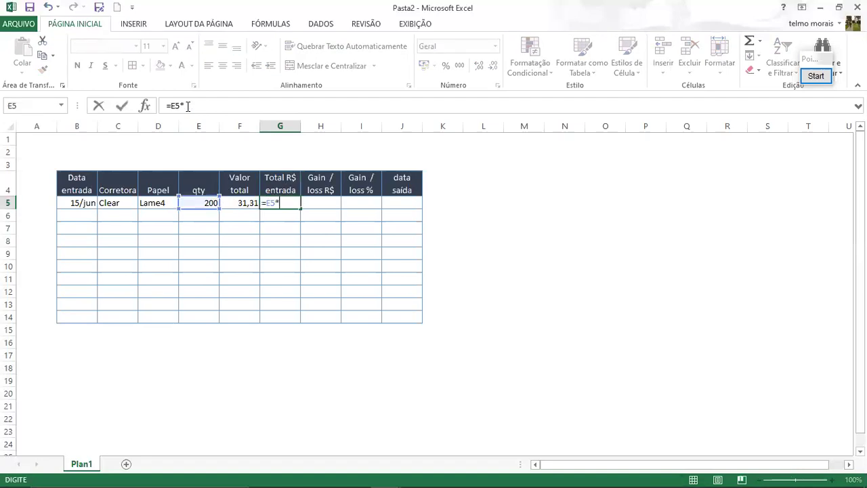
left_click(244, 203)
key("Return")
Step: Format the entry total in G5 in the accounting style with a thousands separator and two decimals
left_click_drag(288, 205, 280, 215)
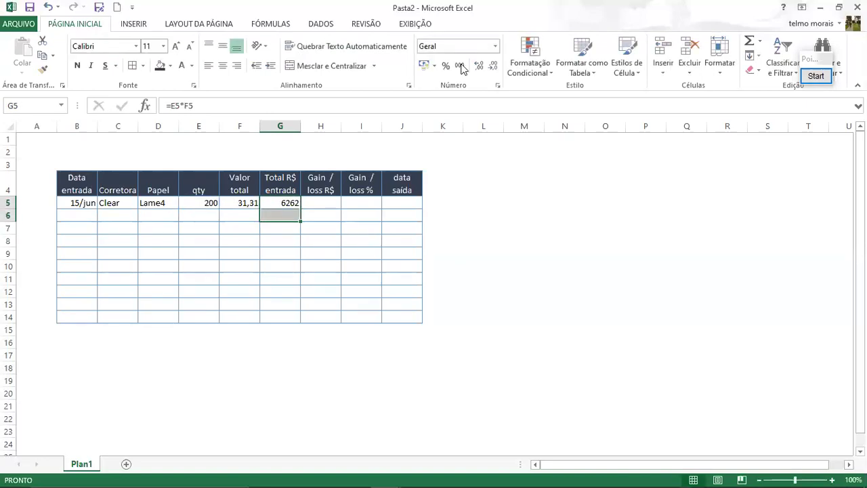
key("shift+Up")
key("alt+c")
key("k")
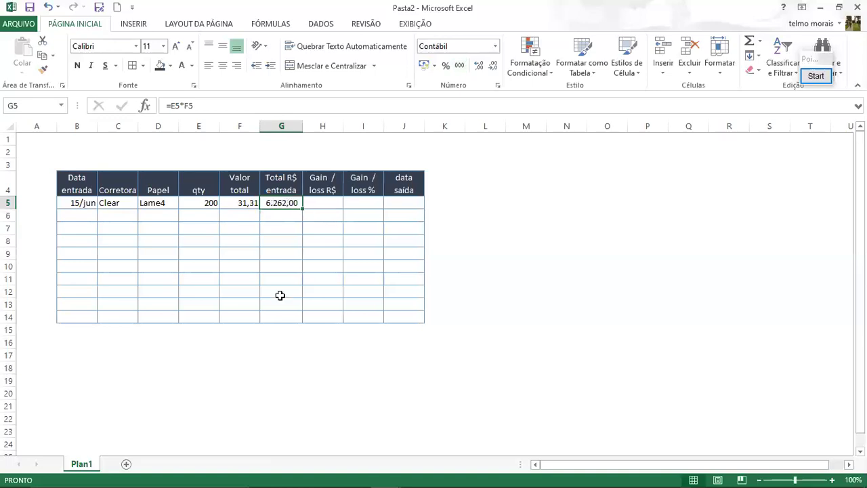
Step: Centre the contents of the table body B5:J14 horizontally
key("Right")
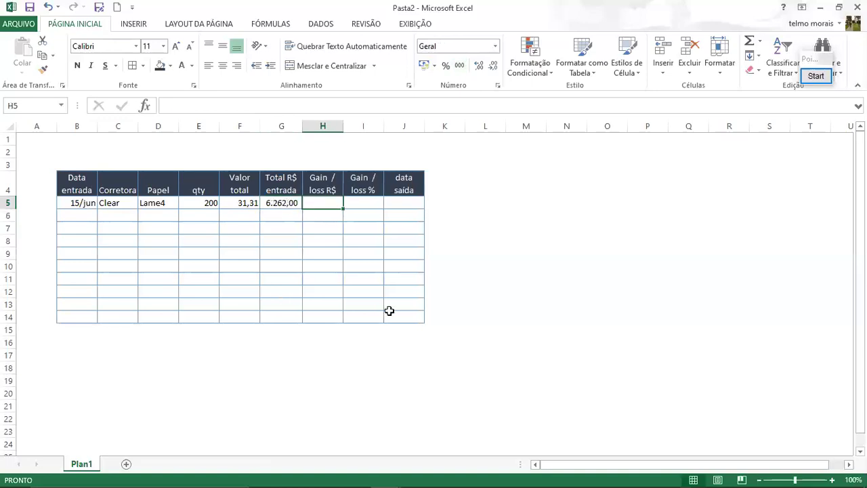
key("ctrl+a")
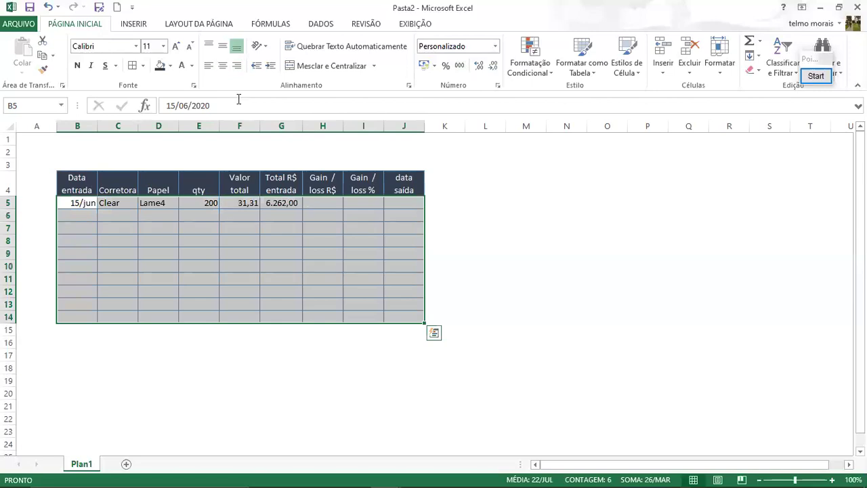
left_click(219, 65)
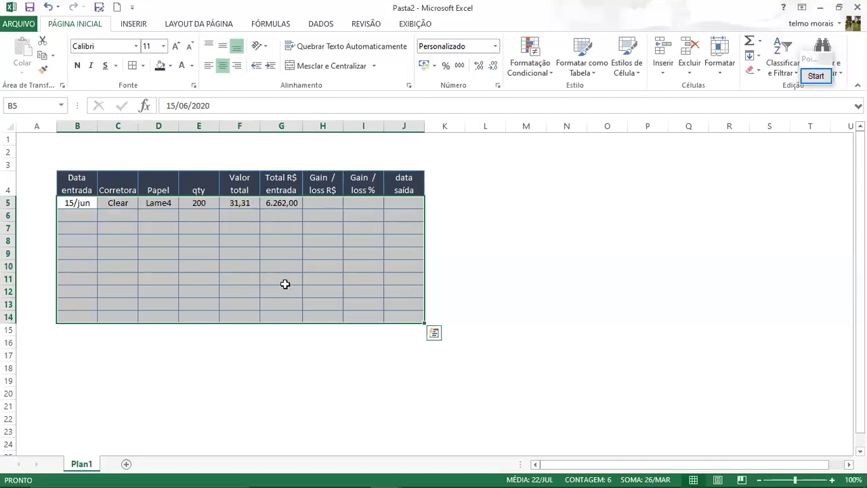
left_click(326, 205)
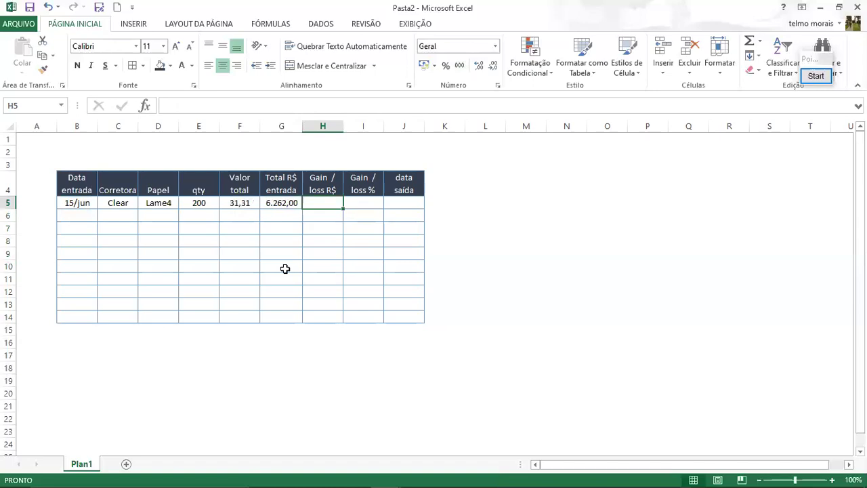
type("=")
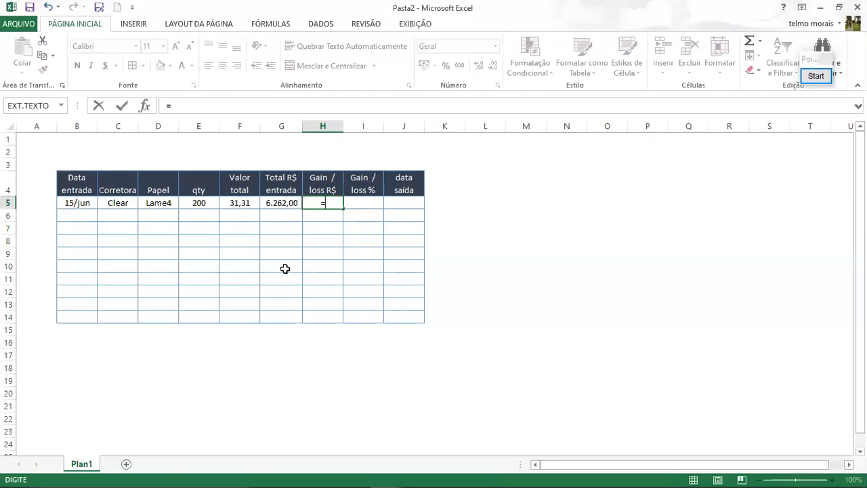
key("Left")
key("Left")
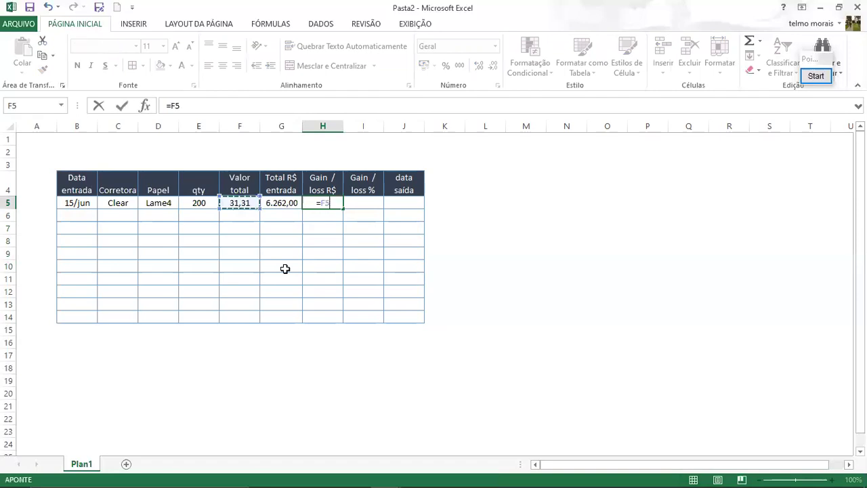
key("Escape")
Step: Change the header in F4 to "Valor pago"
key("Left")
key("Left")
key("Up")
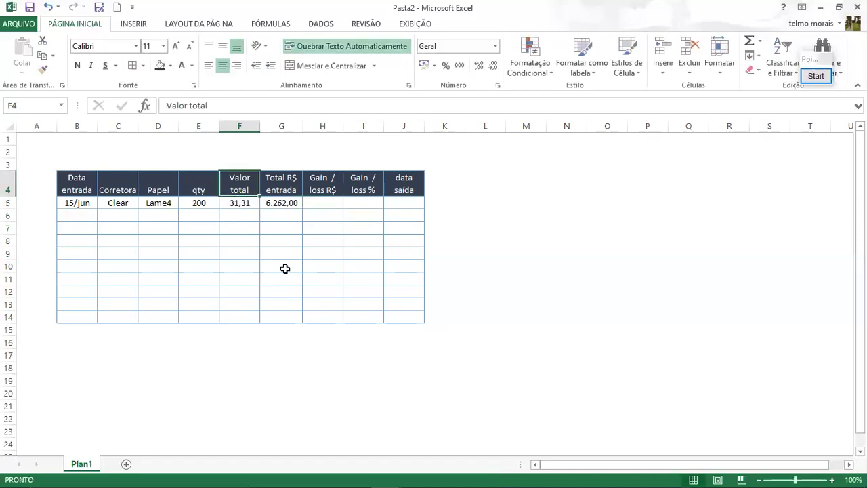
type("Valor")
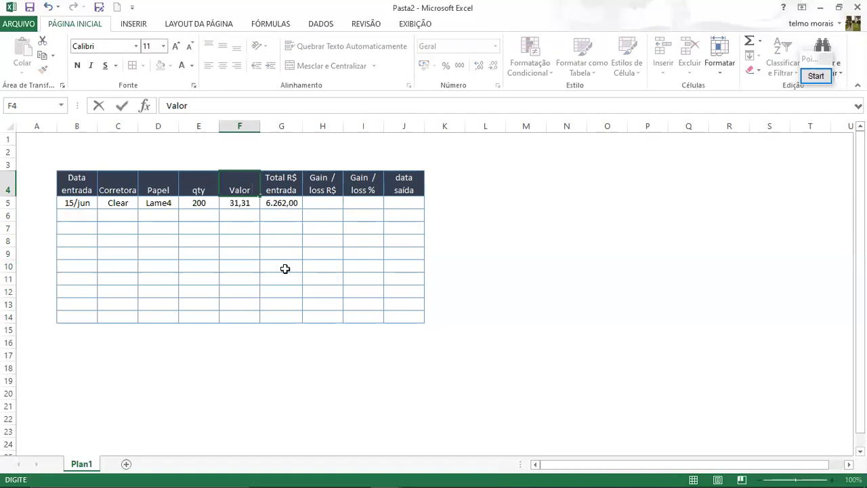
type("pago")
key("Return")
Step: Insert a column before the "Gain / loss R$" column and enter the header "Valor atual" in H4
key("Right")
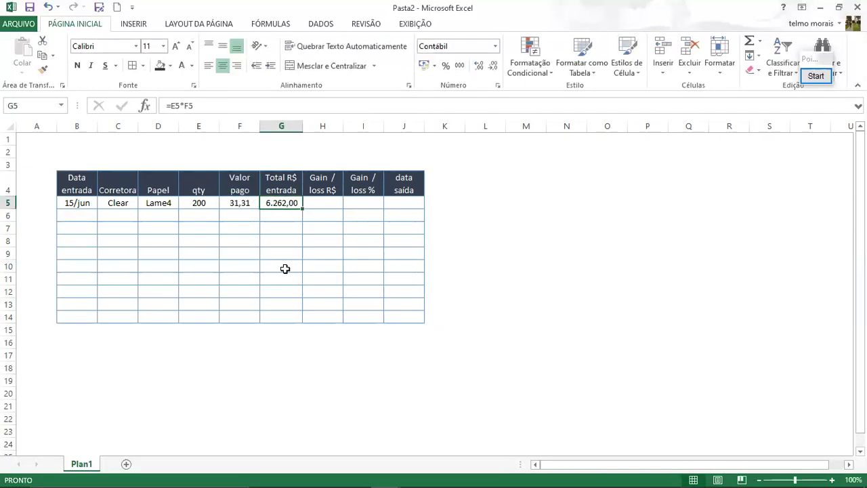
key("Right")
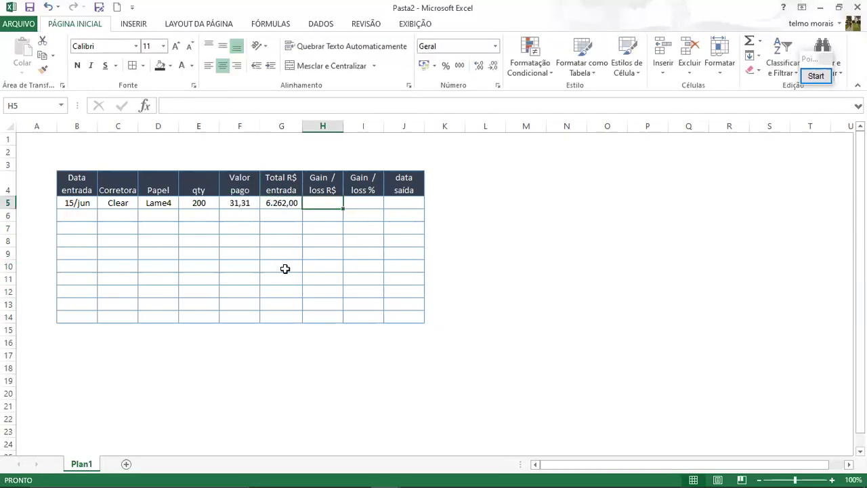
key("Up")
right_click(321, 128)
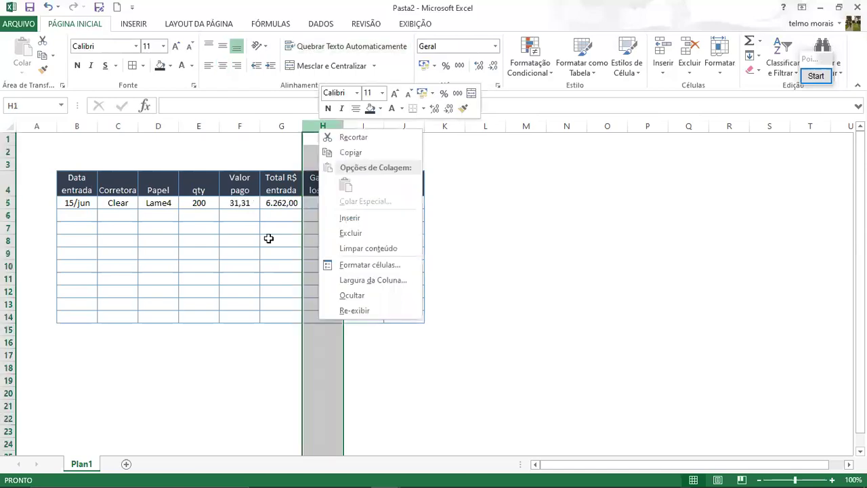
type("i")
type("Val")
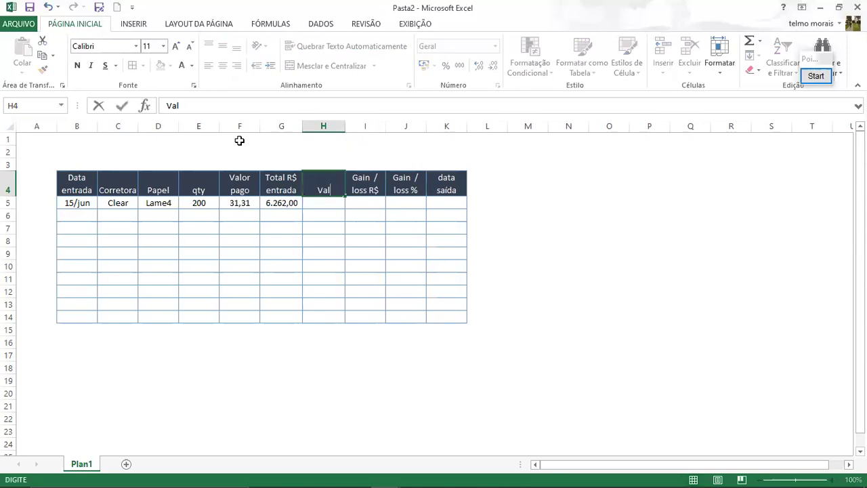
type("or atual")
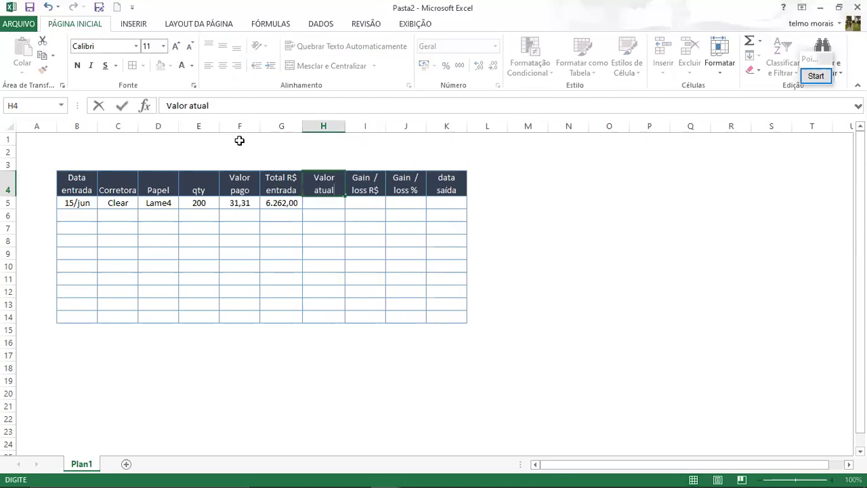
key("Return")
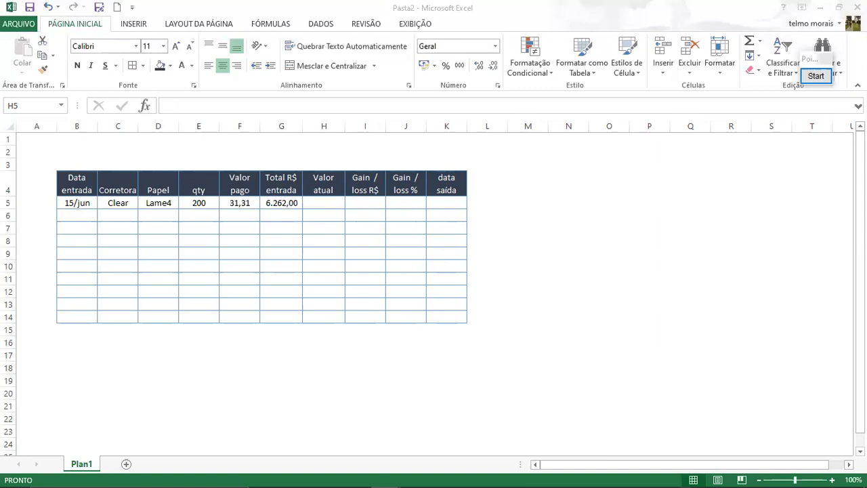
Step: Paste the live quote link =PROFitCHART|cot!lame4.ULT into H5 as the stock's current value
double_click(319, 202)
left_click(323, 202)
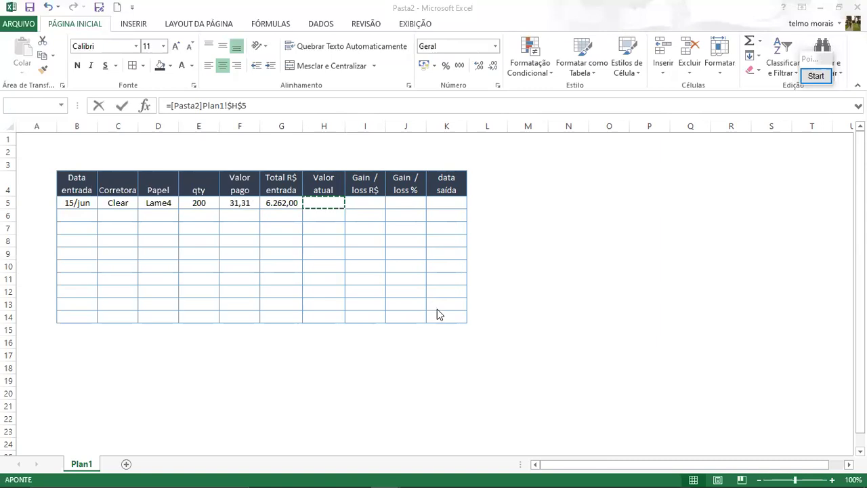
key("Escape")
left_click(326, 203)
key("ctrl+v")
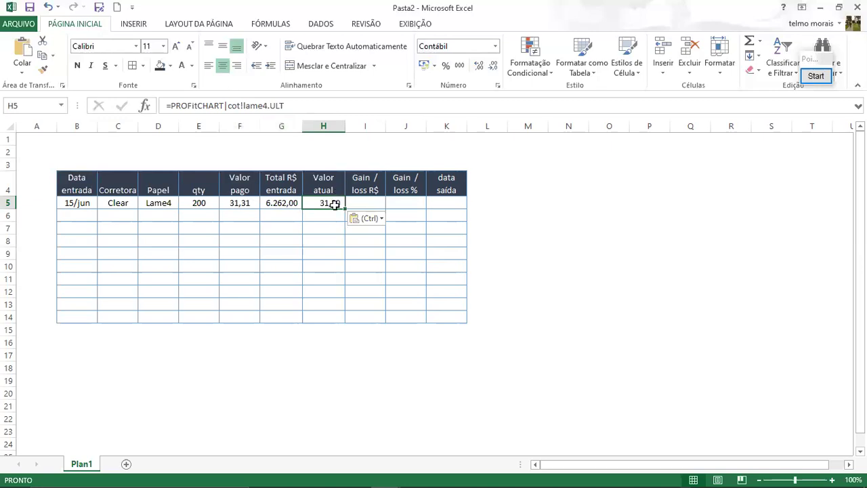
key("Right")
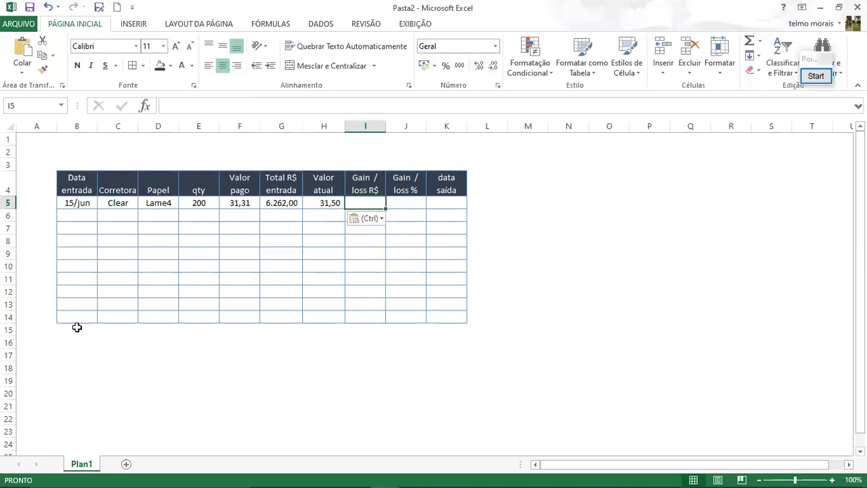
type("=")
key("Left")
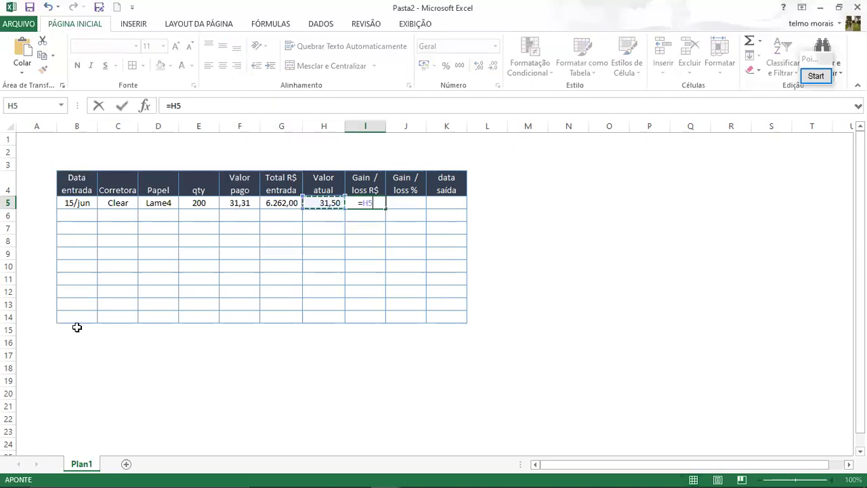
key("Escape")
key("ctrl+v")
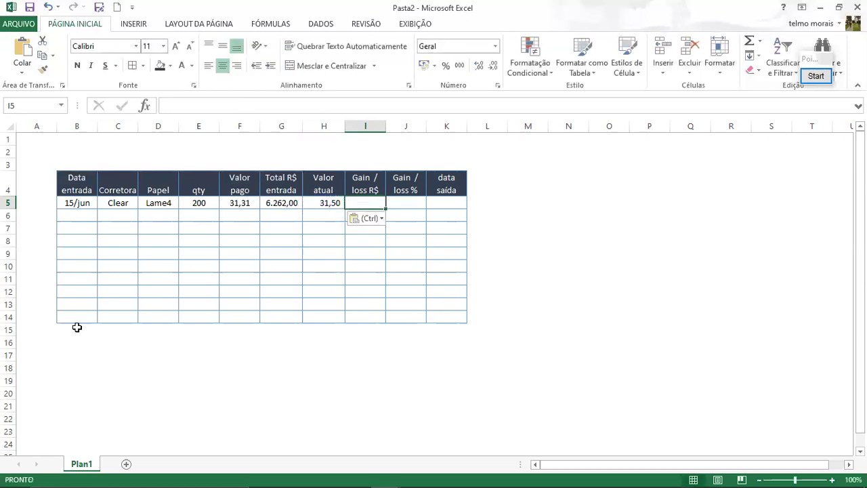
Step: Calculate the gain or loss in R$ in I5 with the formula =(H5-F5)*E5
type("=(")
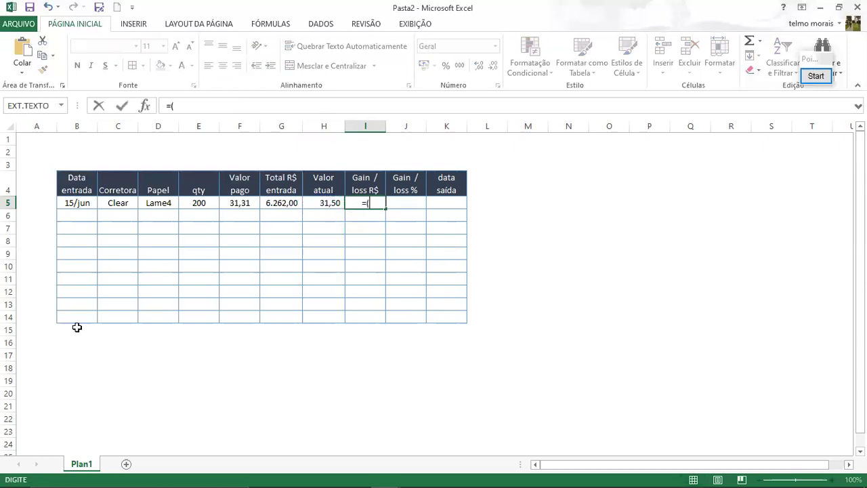
key("Left")
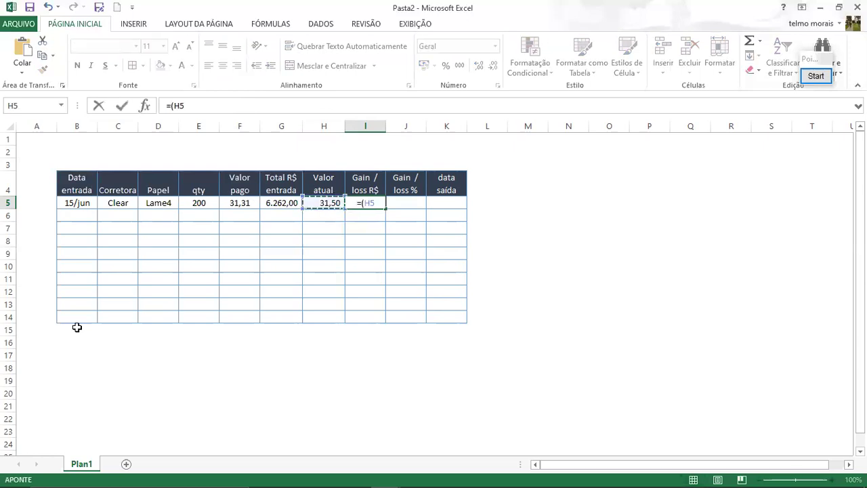
type("-")
key("Left")
key("Left")
key("Left")
type(")")
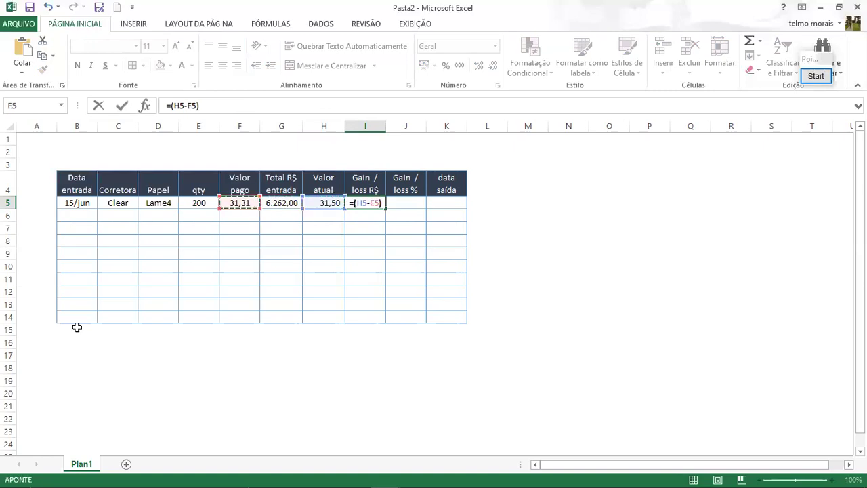
type("*")
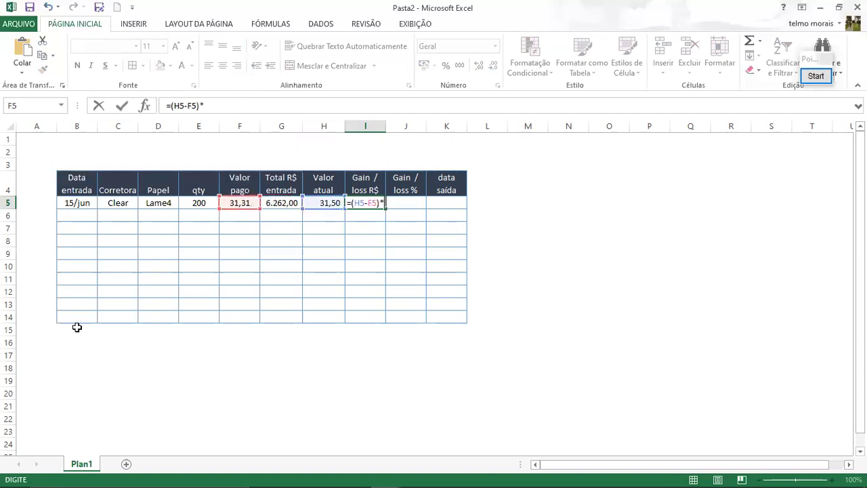
key("Left")
key("Left")
key("Left")
key("Left")
key("Return")
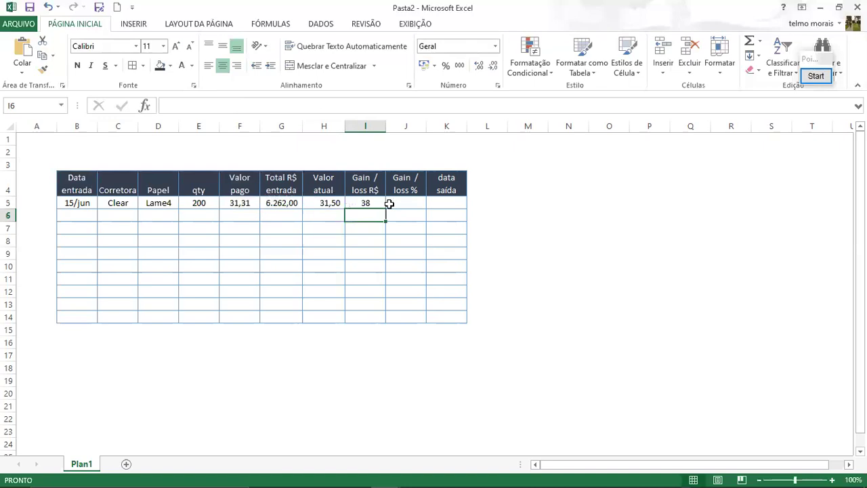
left_click(368, 203)
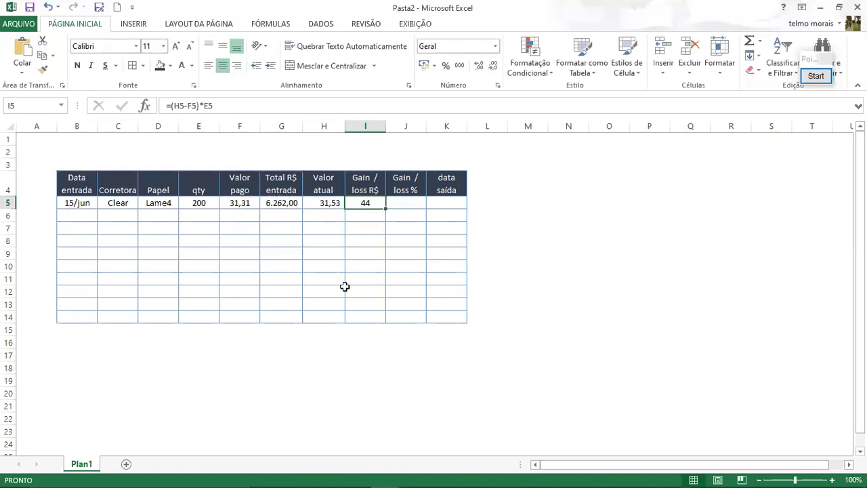
Step: Calculate the percentage gain or loss in J5 with the formula =I5/G5
left_click(400, 206)
type("=")
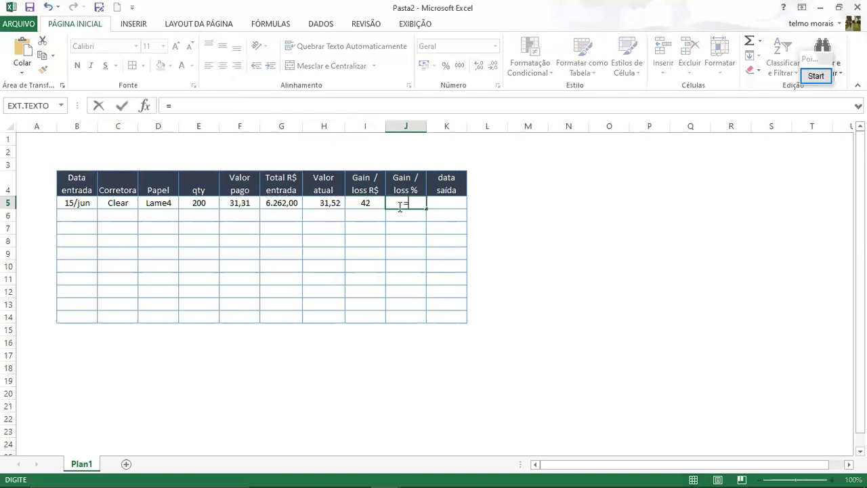
key("Left")
type("/")
key("Left")
key("Left")
key("Left")
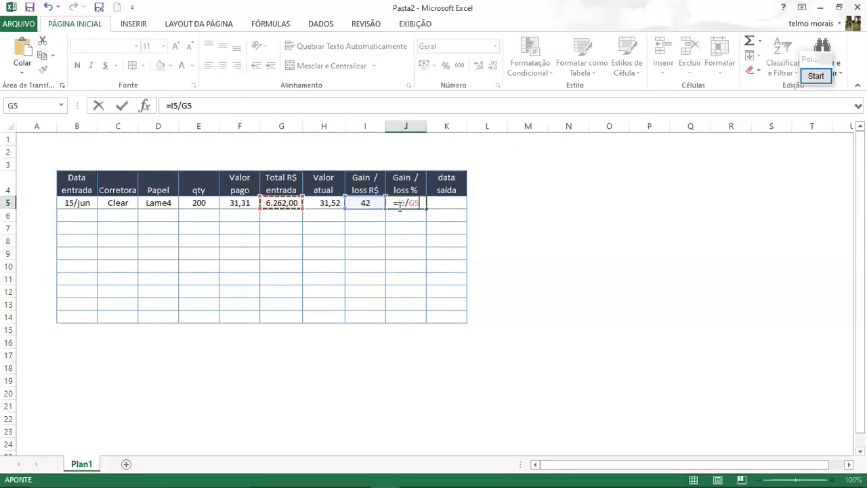
key("ctrl+Return")
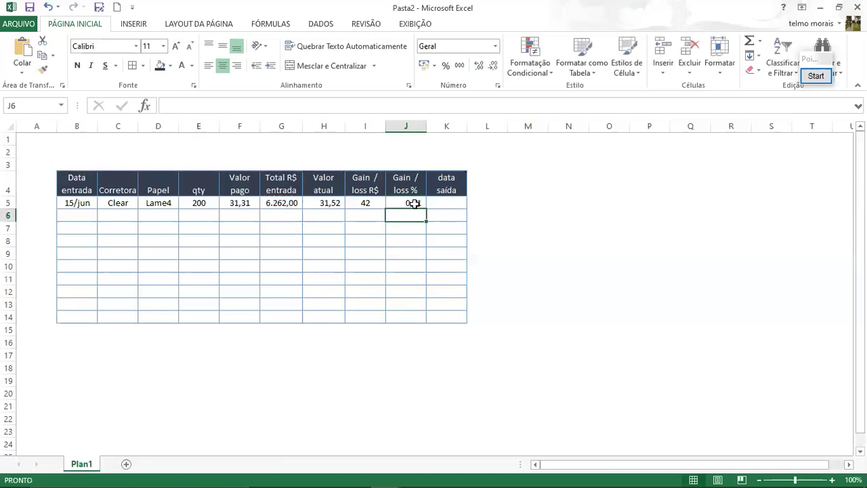
Step: Format the gain or loss ratio in J5 as a percentage with one decimal place
key("ctrl+shift+5")
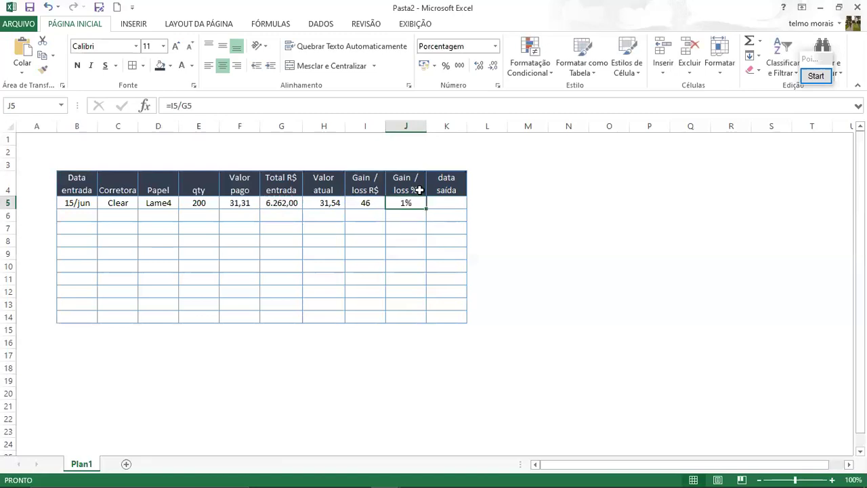
key("alt+c")
key("0")
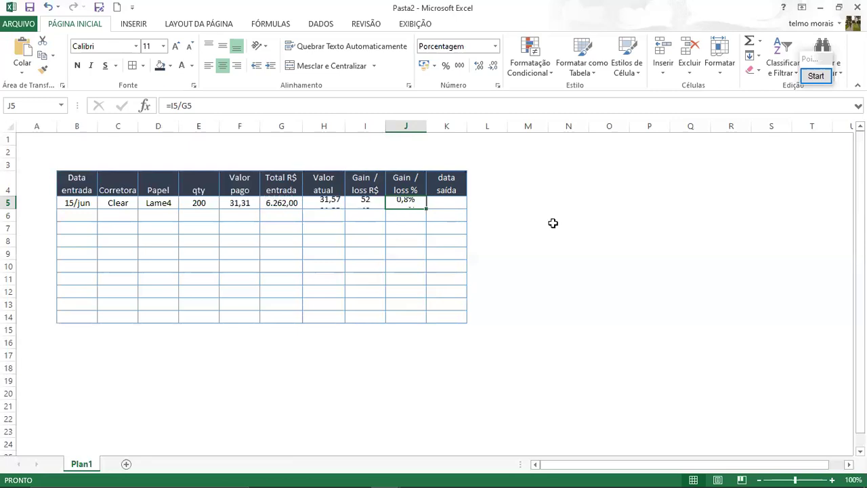
Step: Enter the label "Gain / loss total" in G3 above the table header
key("Left")
key("Up")
key("Up")
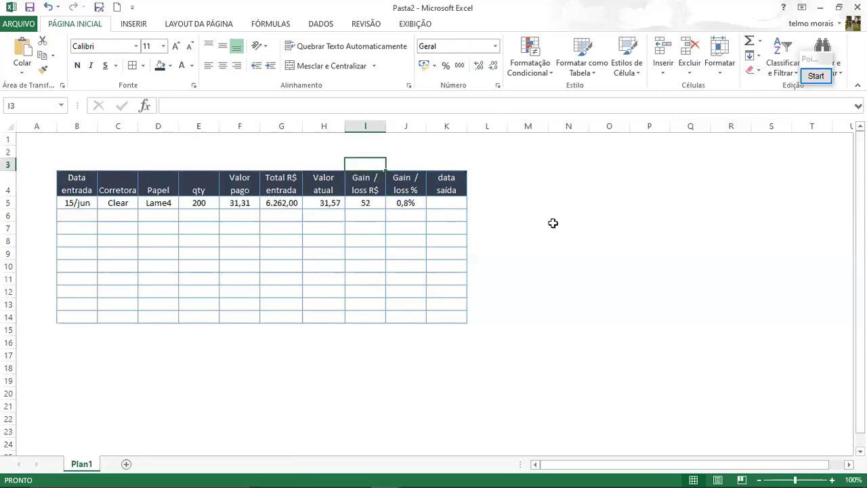
key("Left")
key("Left")
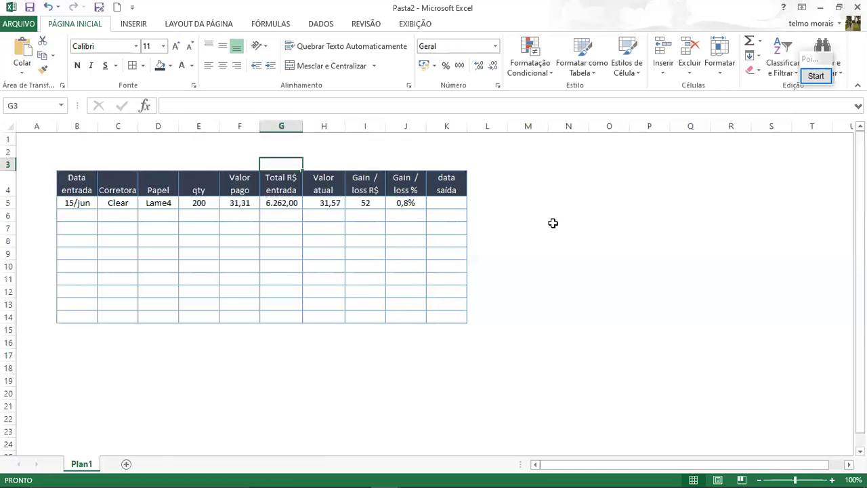
type("Gain / lo")
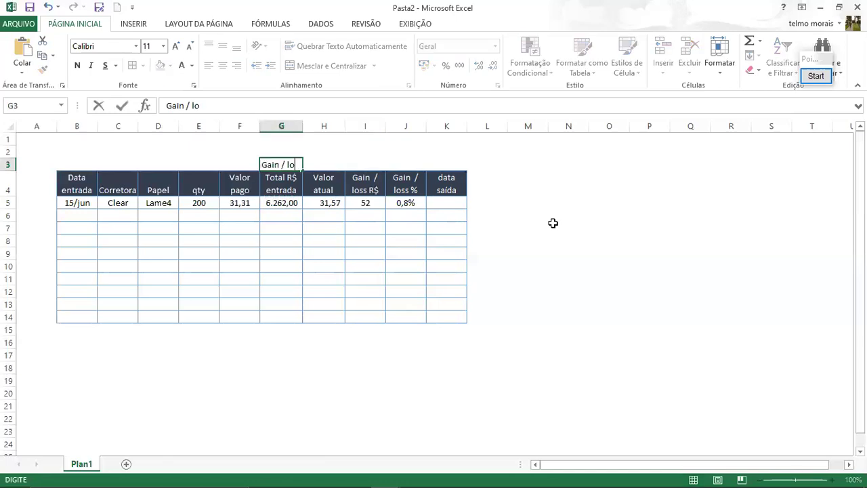
type("ss total")
Step: Sum the R$ gains and losses in I3 with the formula =SOMA(I5:I14)
key("Tab")
key("Tab")
type("=")
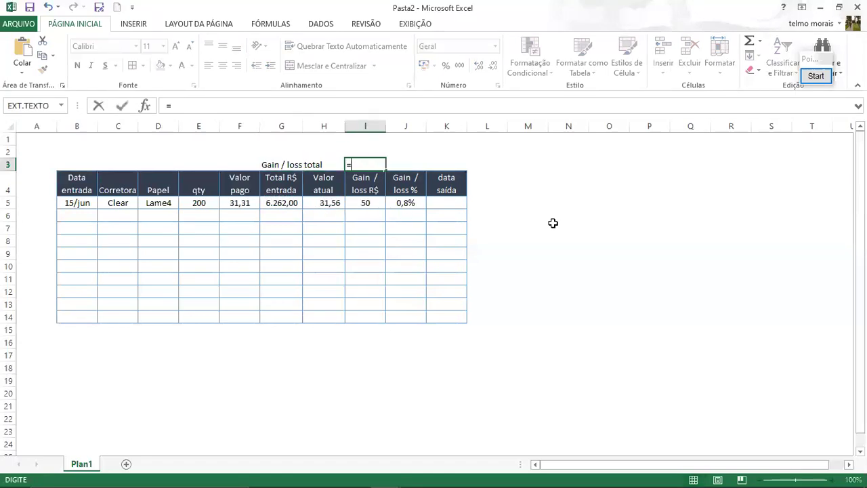
type("soma(")
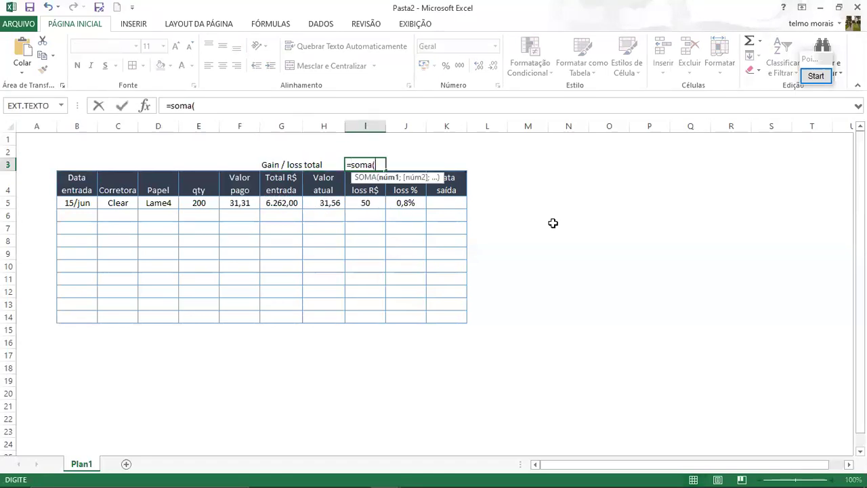
key("Down")
key("Down")
key("shift+Down")
key("shift+Down")
key("shift+Down")
key("shift+Down")
key("shift+Down")
key("shift+Down")
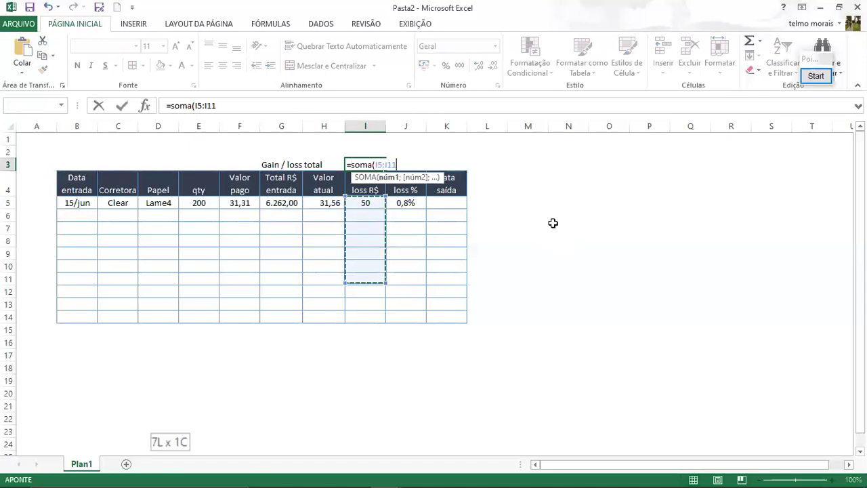
key("shift+Down")
key("shift+Down")
key("shift+Down")
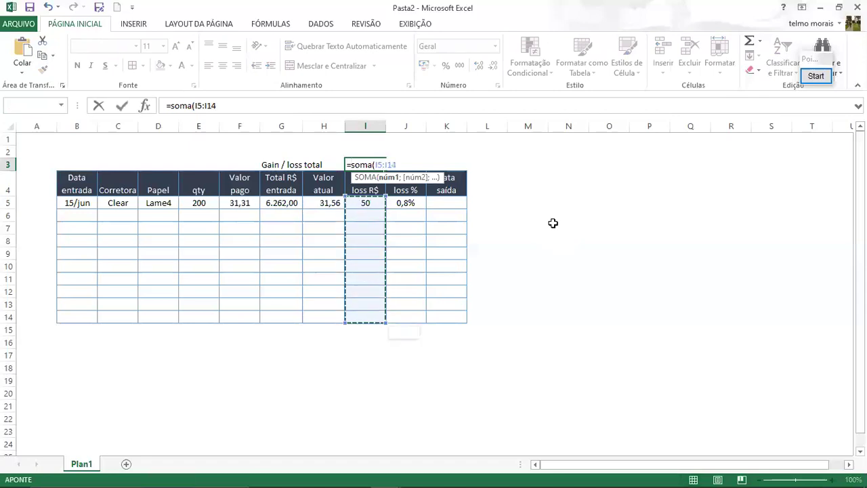
key("Return")
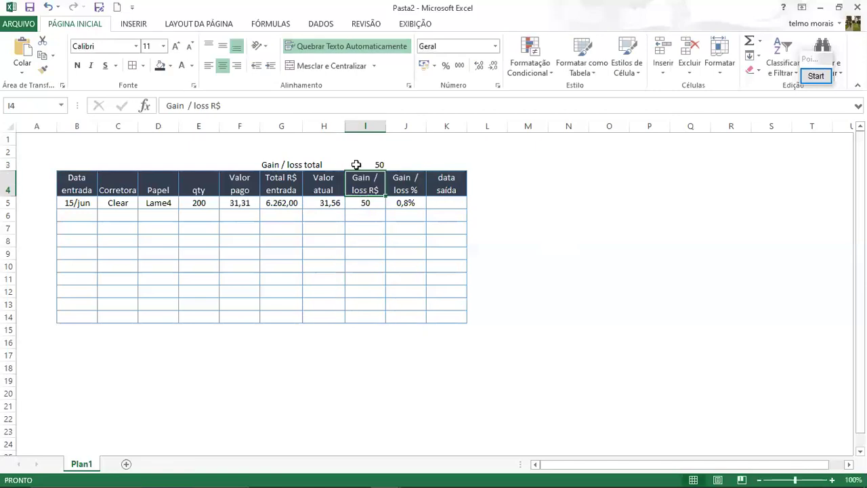
Step: Centre the overall gain or loss total in I3 and give the cell a light gold fill
key("Up")
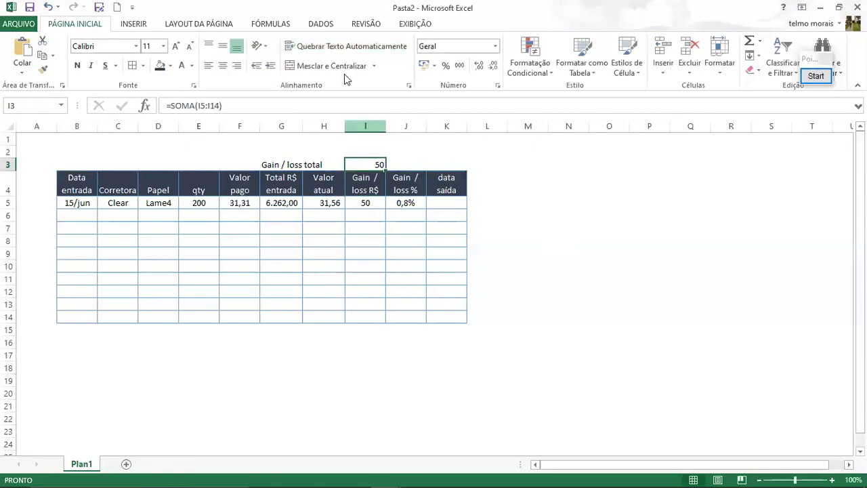
left_click(223, 65)
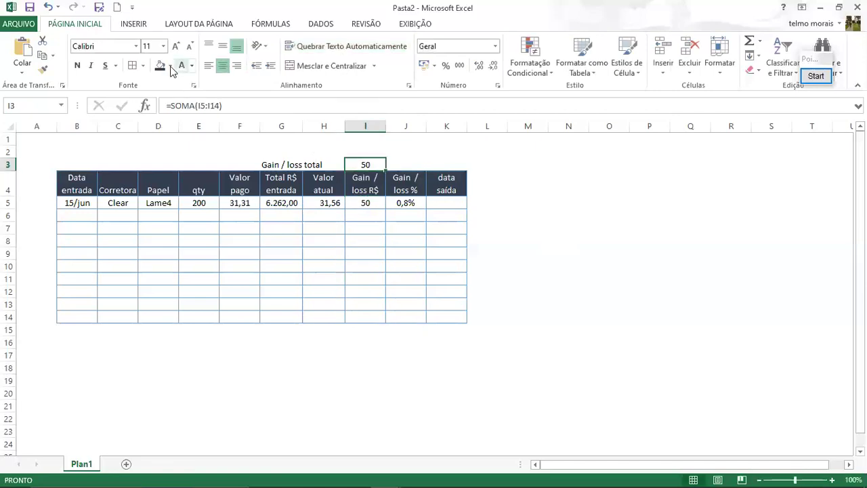
left_click(170, 65)
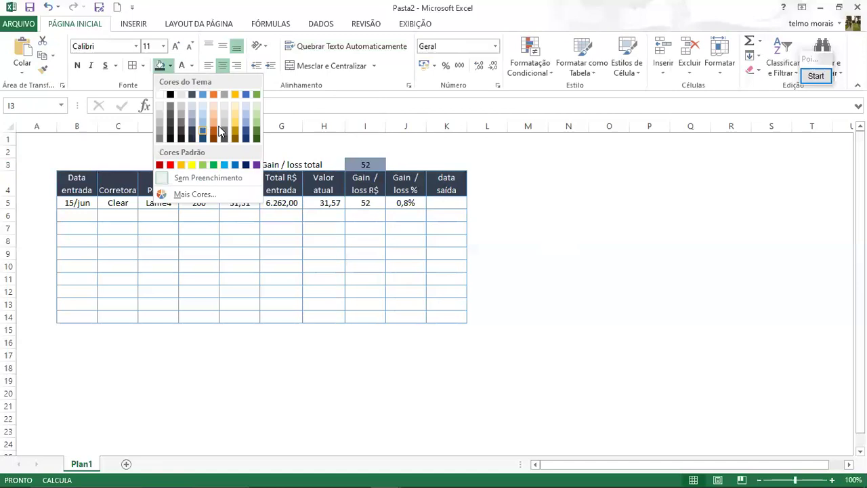
left_click(235, 123)
left_click_drag(360, 177, 303, 165)
left_click(292, 167)
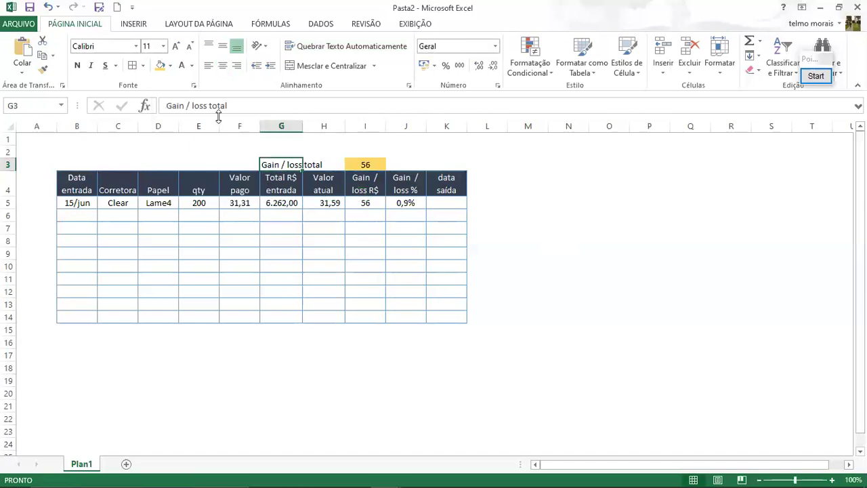
left_click(409, 251)
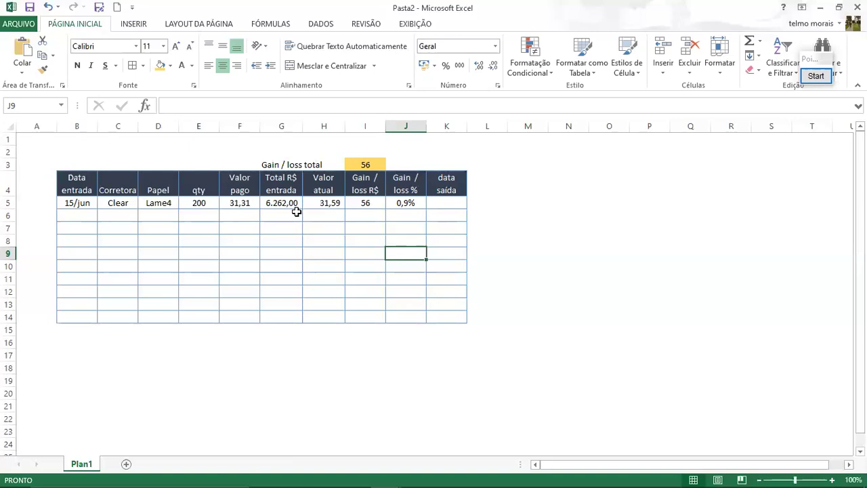
Step: Insert a blank column before "Valor atual" and move the "Gain / loss total" label from G3 to H3
right_click(324, 129)
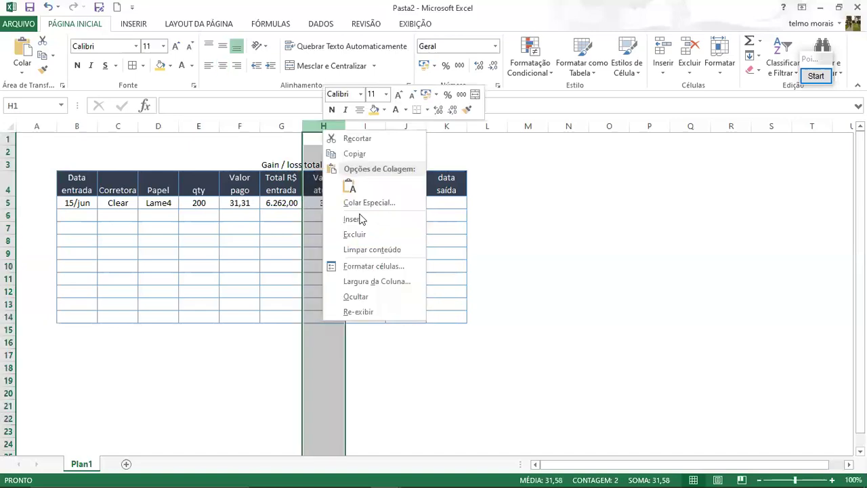
left_click(356, 219)
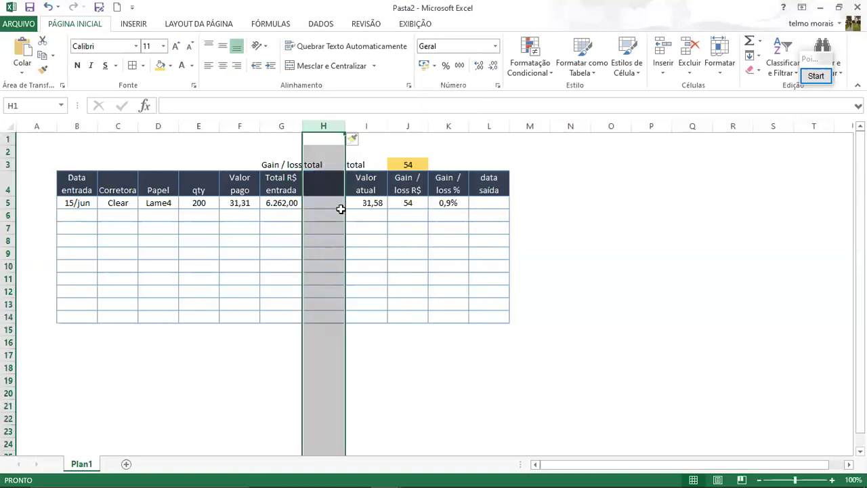
left_click(271, 161)
left_click_drag(336, 155, 321, 183)
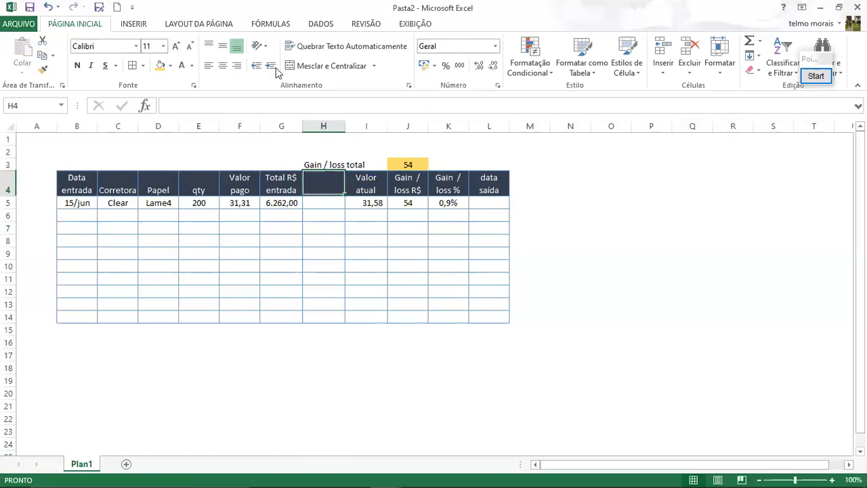
Step: Enter the header "Custos" in H4 of the new column, centred in the cell
type("Cus")
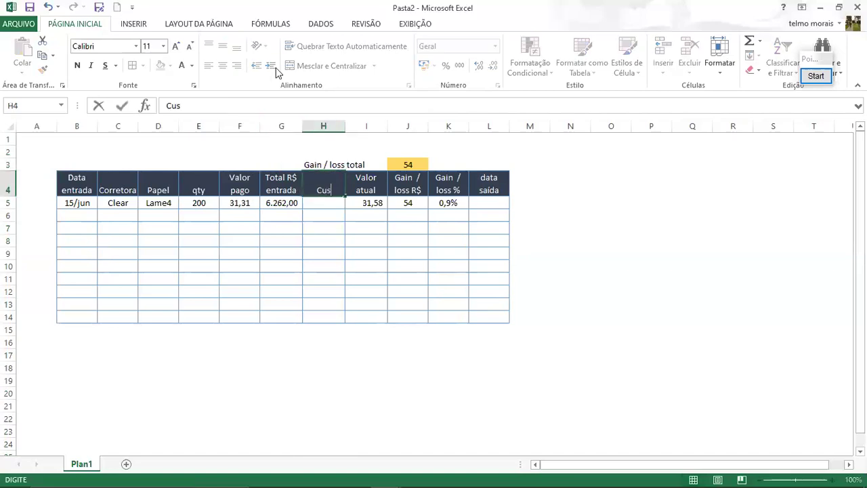
type("tos")
key("Return")
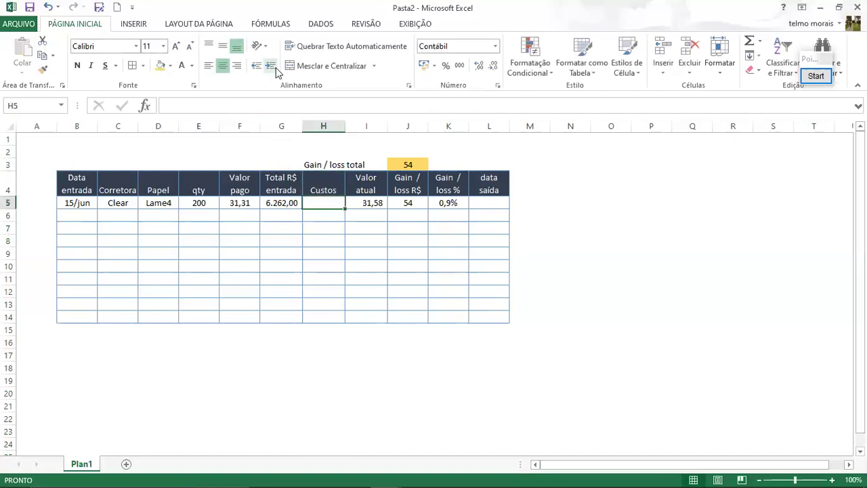
key("Up")
left_click(222, 66)
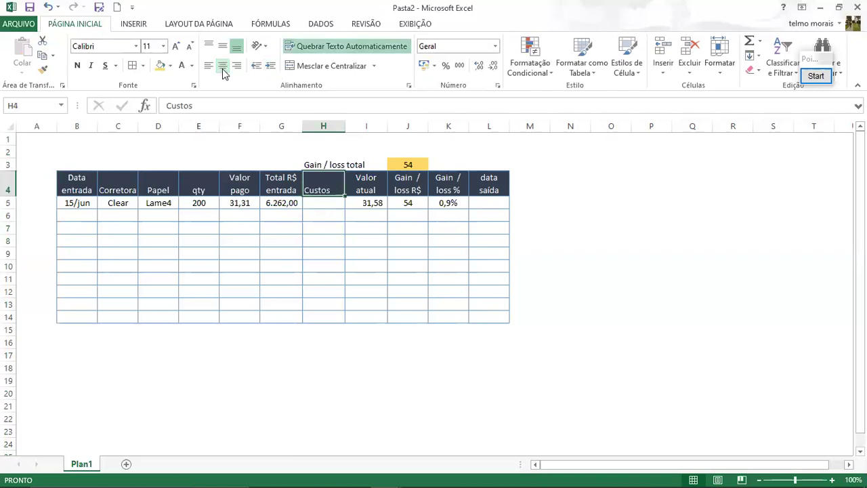
left_click(222, 67)
Step: Switch to Calculator beside the brokerage note and divide the entry total 6262 by the note's total operations value 105895
mouse_move(318, 202)
left_mouse_down()
mouse_move(323, 228)
mouse_move(323, 203)
left_mouse_up()
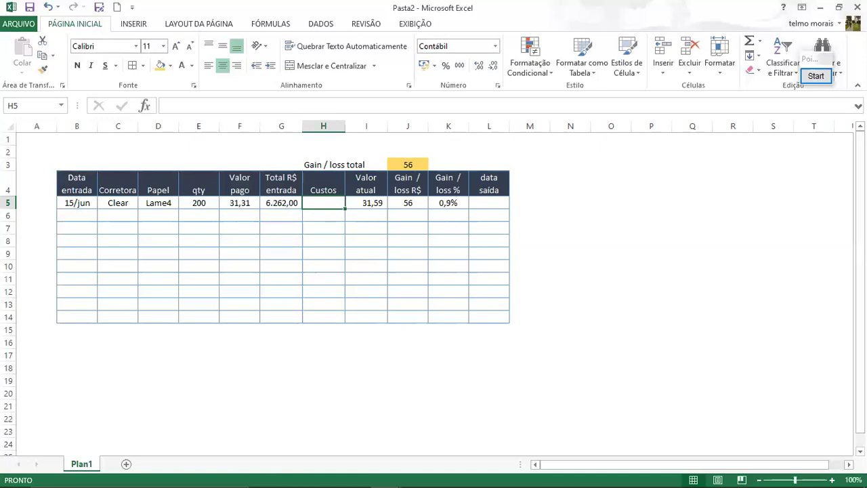
key("alt+Tab")
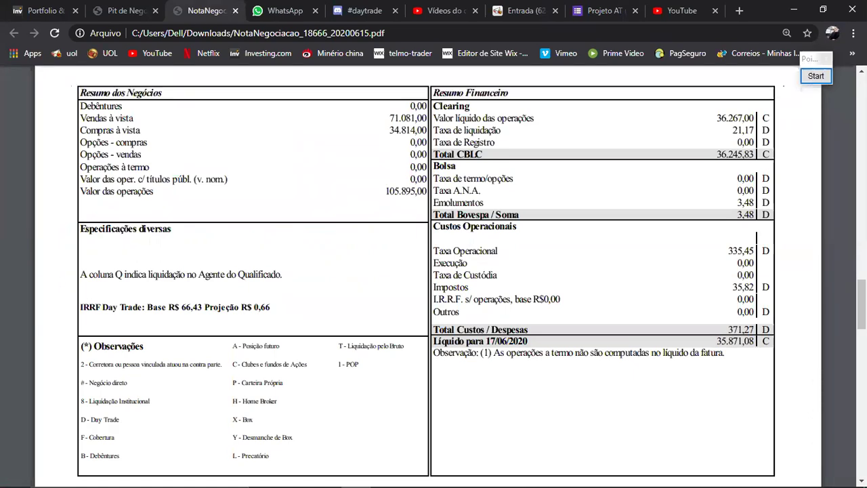
key("alt+Tab")
key("Escape")
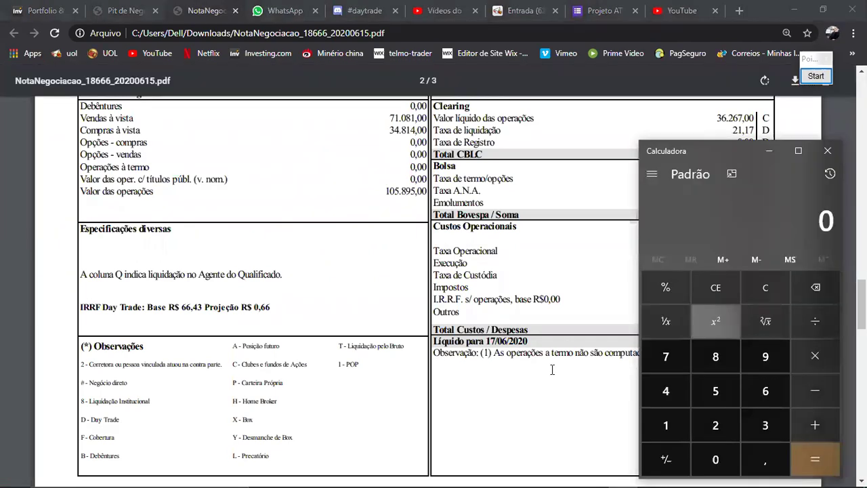
type("6")
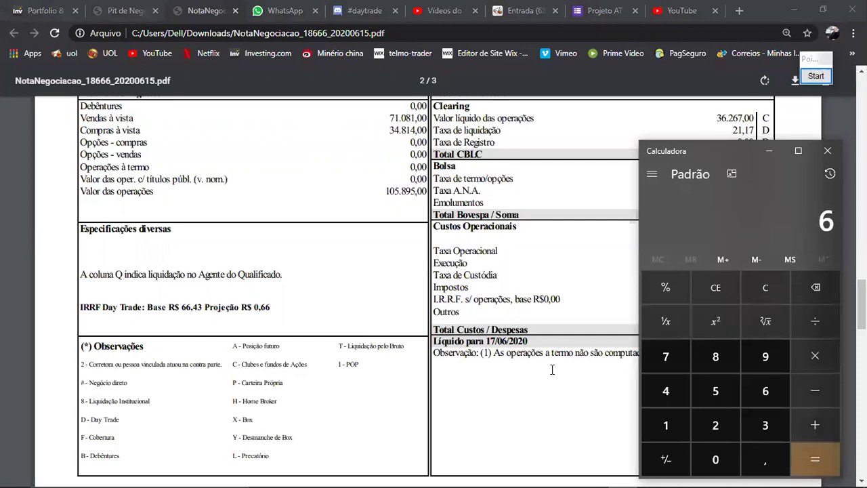
type(".232")
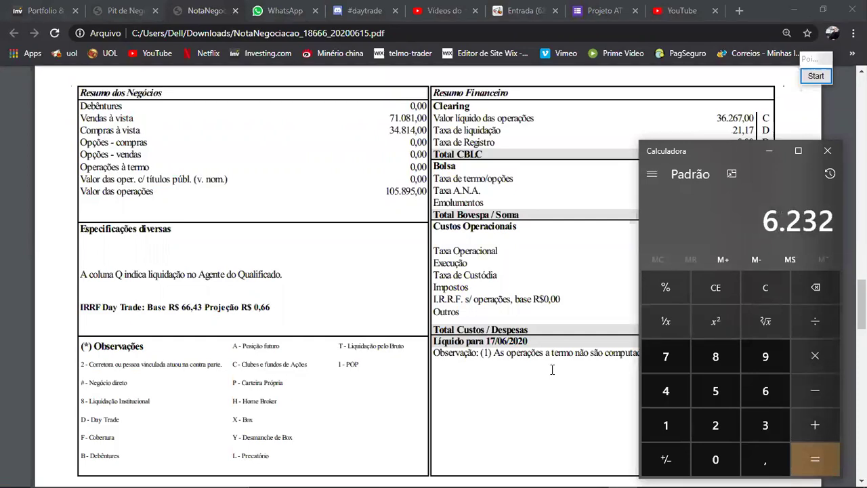
key("BackSpace")
key("BackSpace")
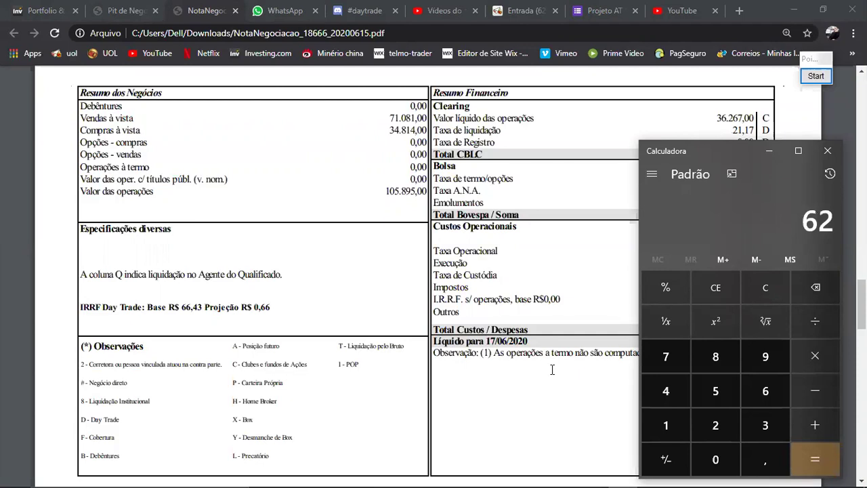
type("62")
key("slash")
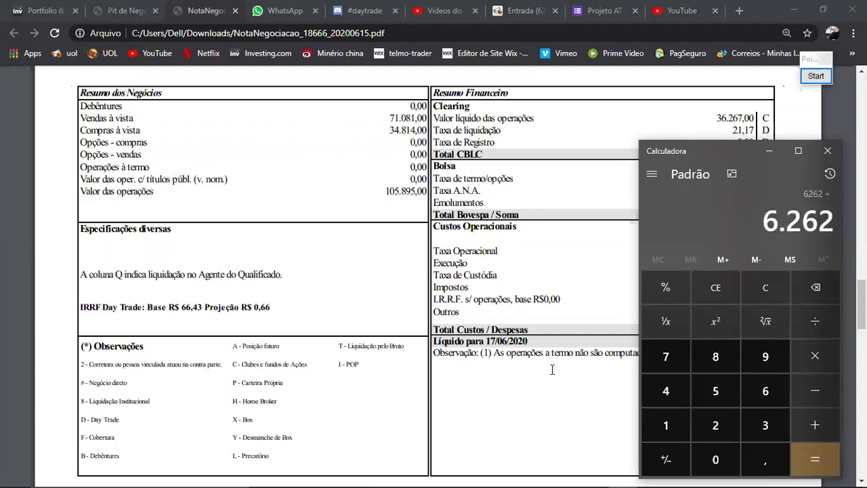
type("105")
type("8")
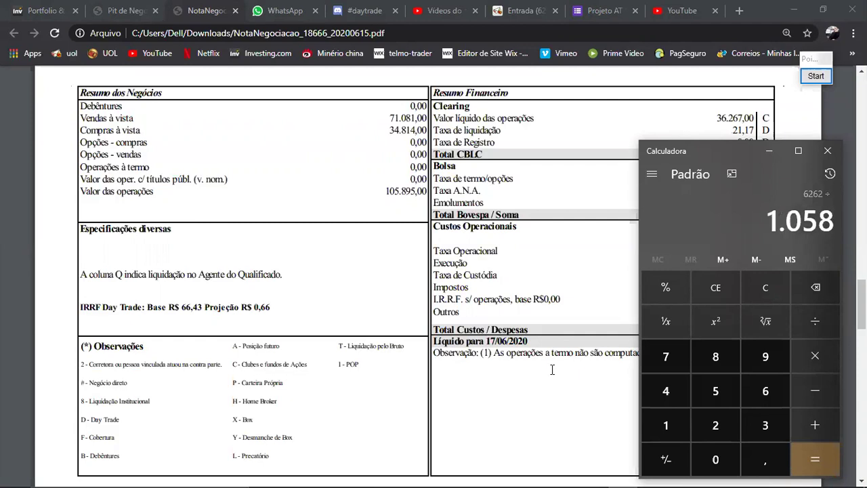
type("95")
key("Return")
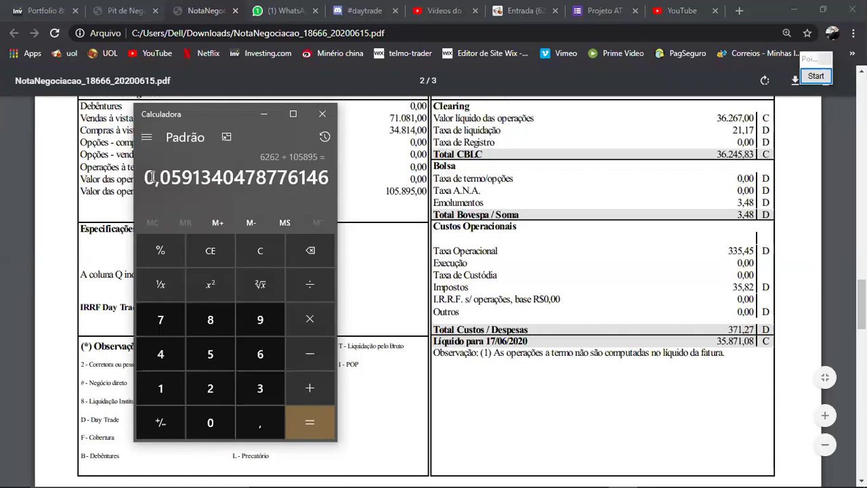
Step: Copy the calculated ratio to the clipboard and clear the calculator
double_click(184, 185)
left_click(163, 188)
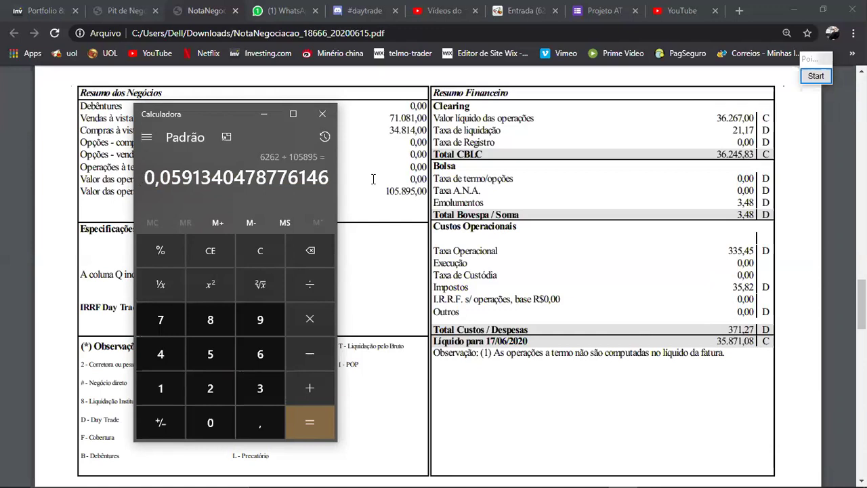
left_click(291, 180)
key("ctrl+c")
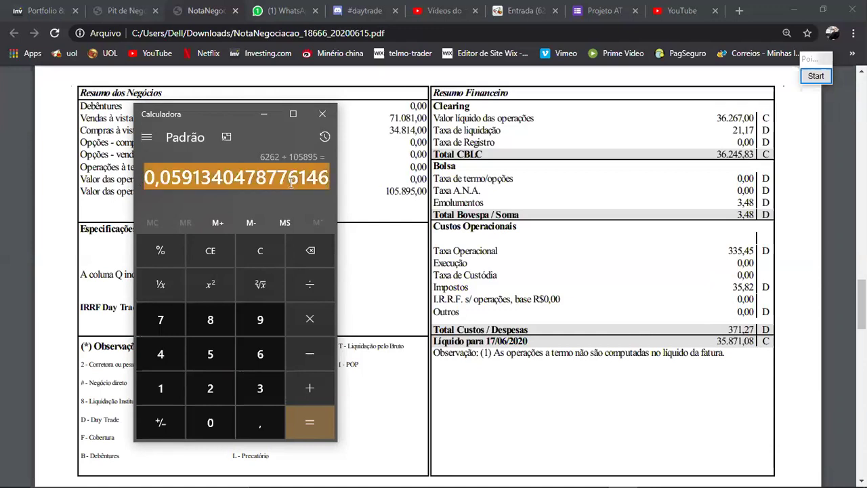
key("Escape")
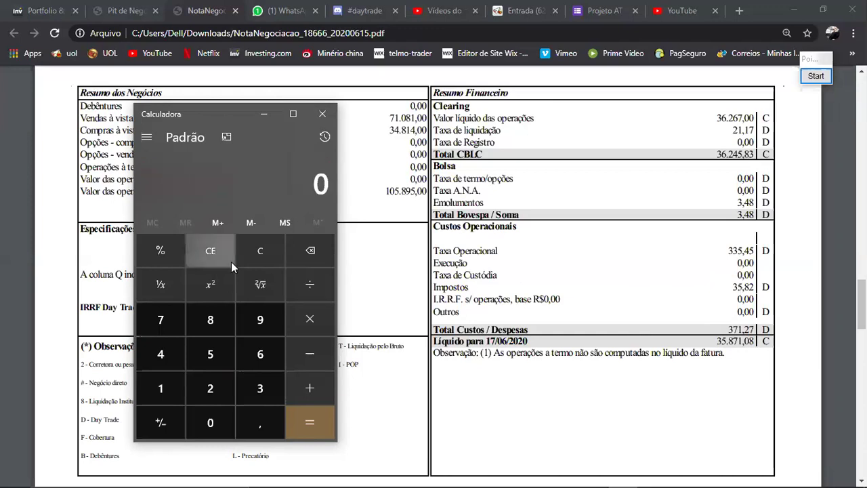
Step: Add the brokerage note's Impostos of 35,82 and Emolumentos of 3,48 in the calculator
type("35,")
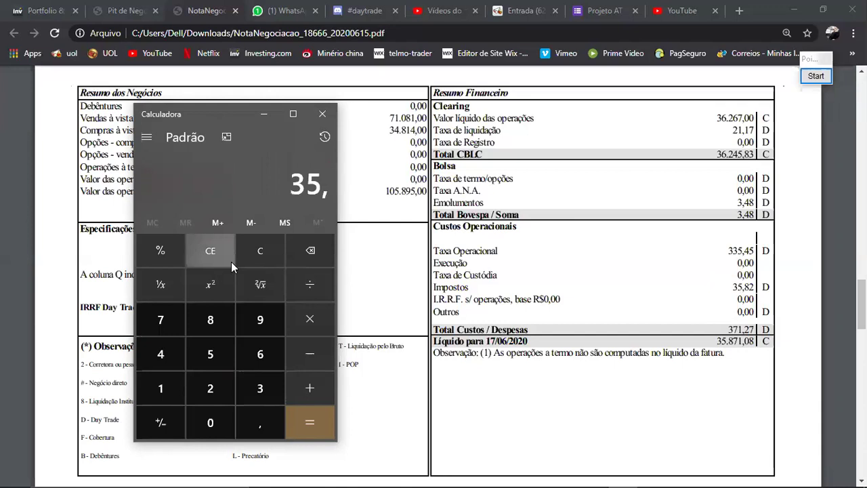
type("82 + ")
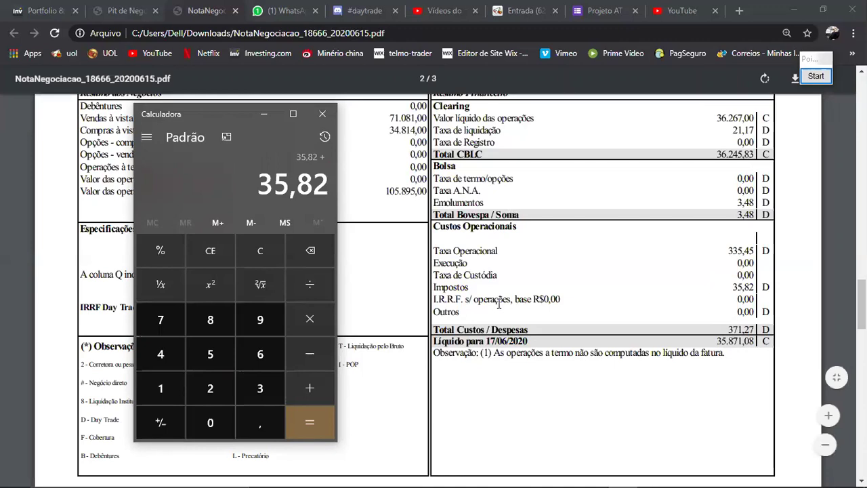
type("3")
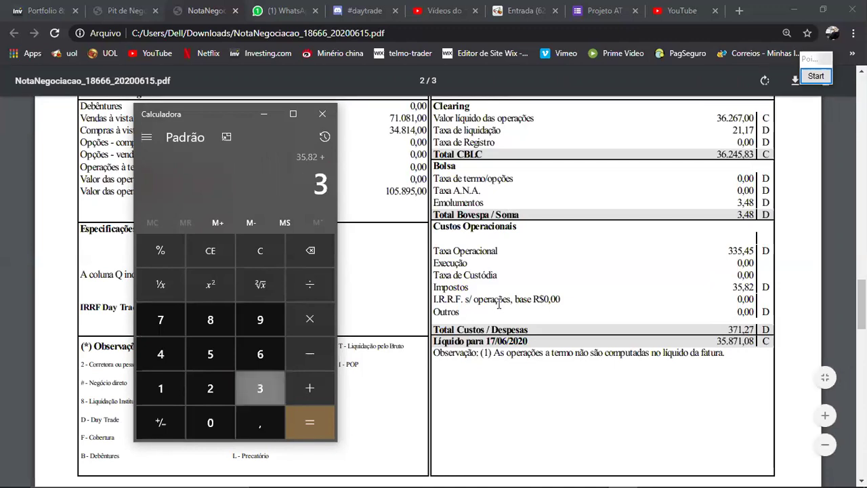
type(",48")
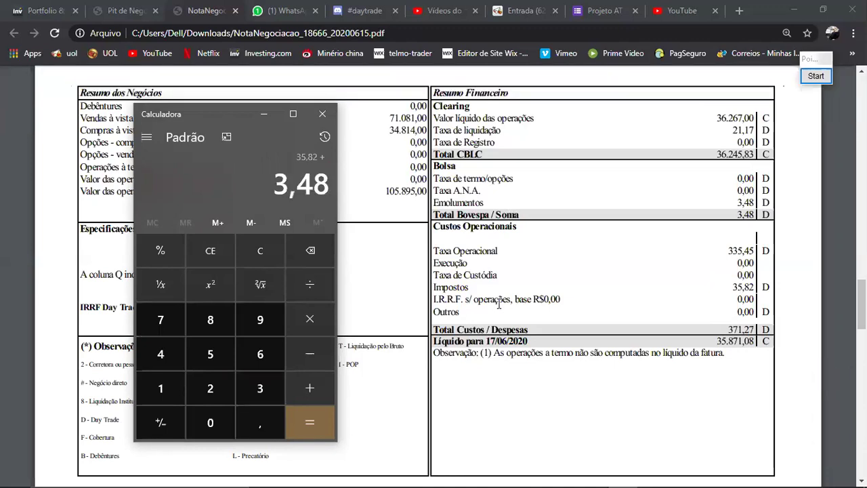
key("plus")
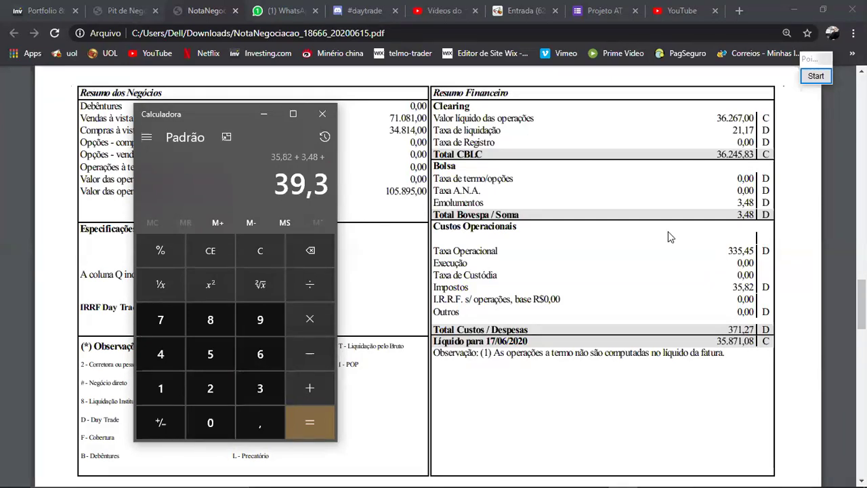
type("21,17")
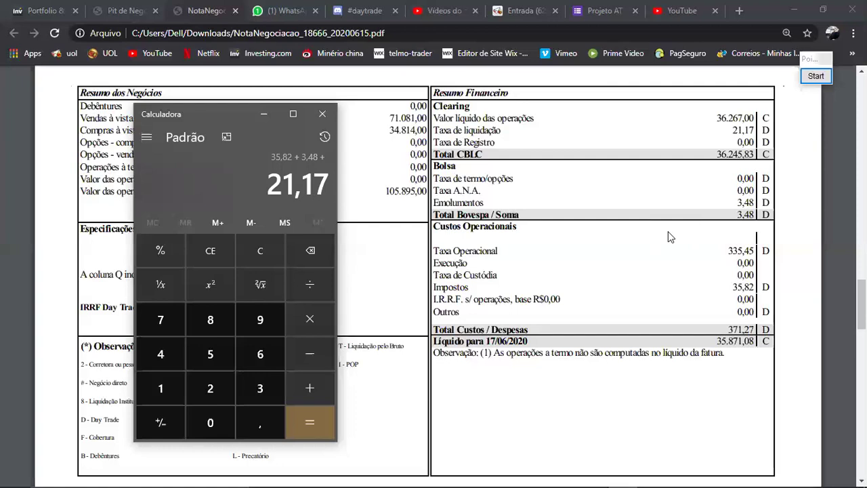
key("BackSpace")
key("BackSpace")
key("BackSpace")
key("BackSpace")
key("BackSpace")
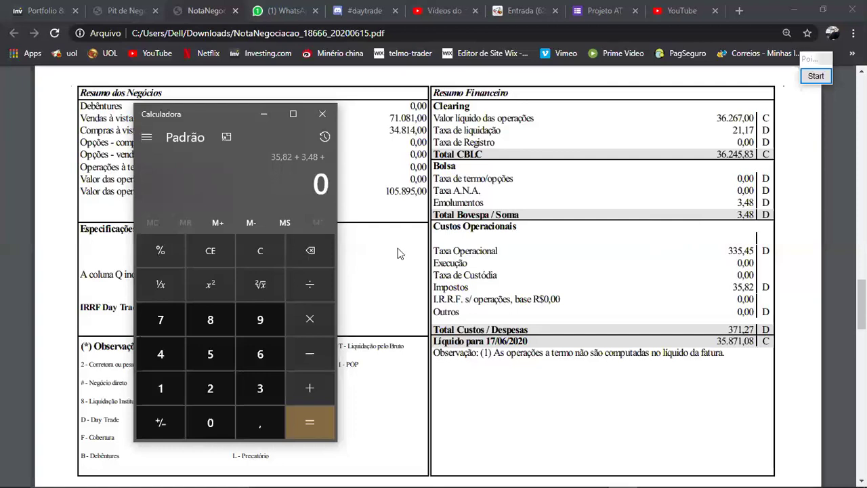
Step: Complete the fee sum and multiply it by the copied ratio to get this trade's share of the costs
key("Return")
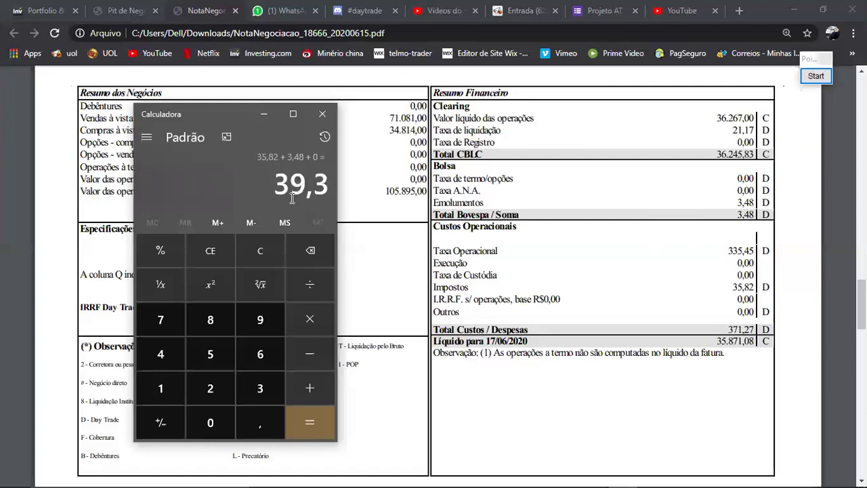
left_click(311, 318)
key("ctrl+v")
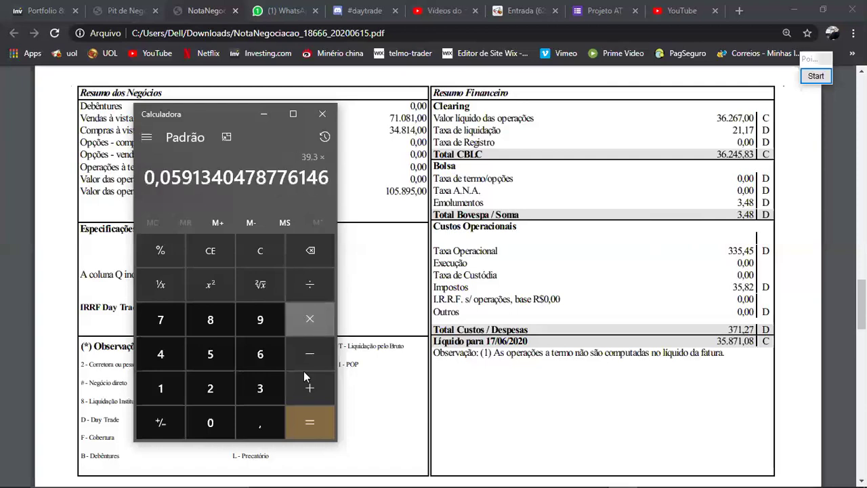
left_click(304, 418)
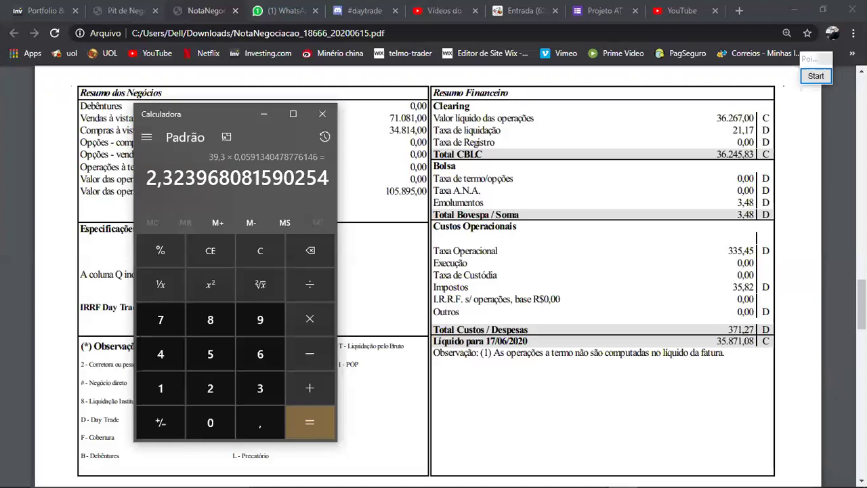
Step: Switch back to the Excel workbook and enter a cost of 2,32 in H5 under "Custos"
key("alt+Tab")
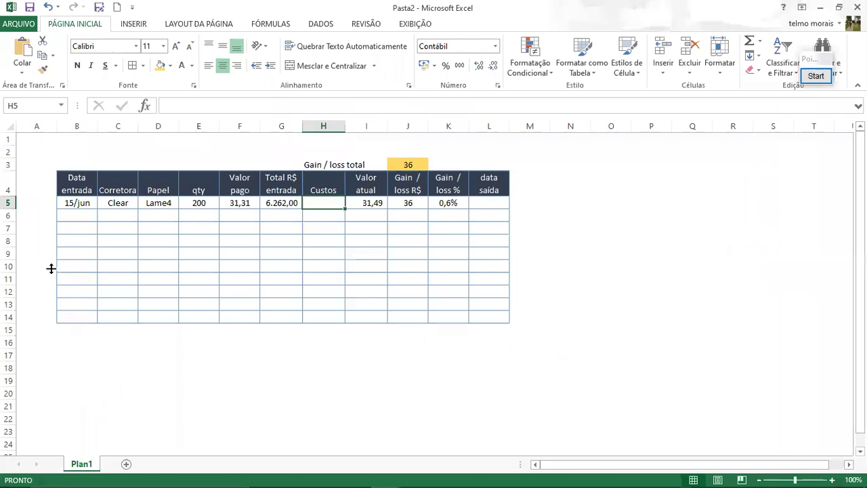
type("2,32")
key("Return")
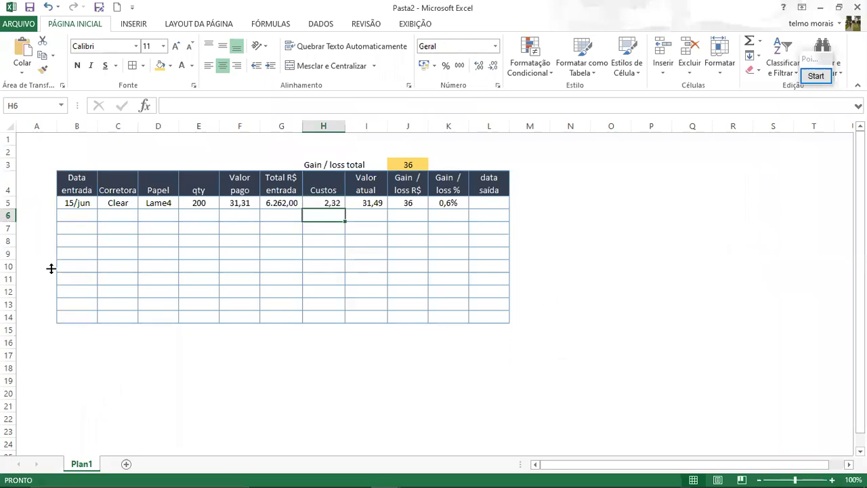
key("Up")
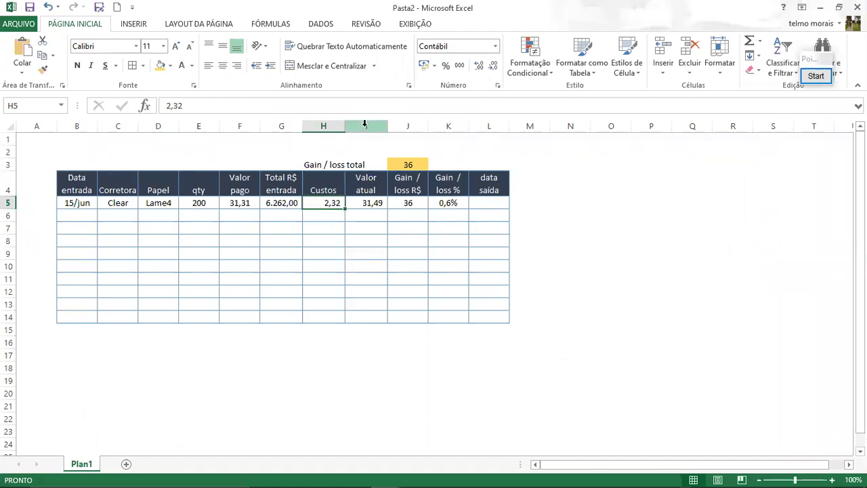
Step: Copy the "Total R$ entrada" header and its row 5 formula from G4:G5 over the "Custos" cells H4:H5
left_click(324, 182)
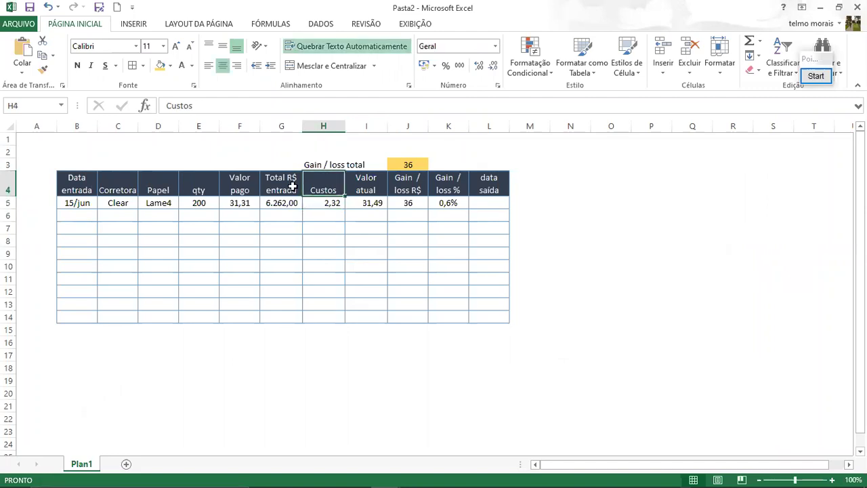
left_click(278, 122)
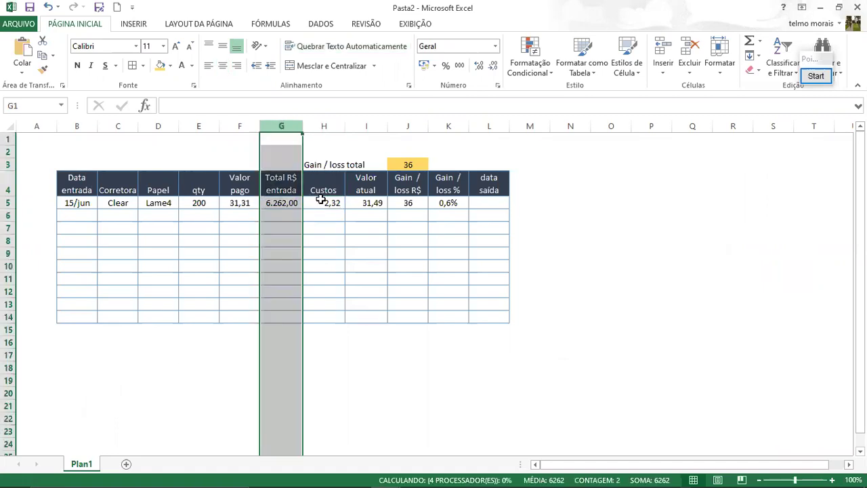
left_click_drag(282, 183, 322, 187)
left_click(281, 184)
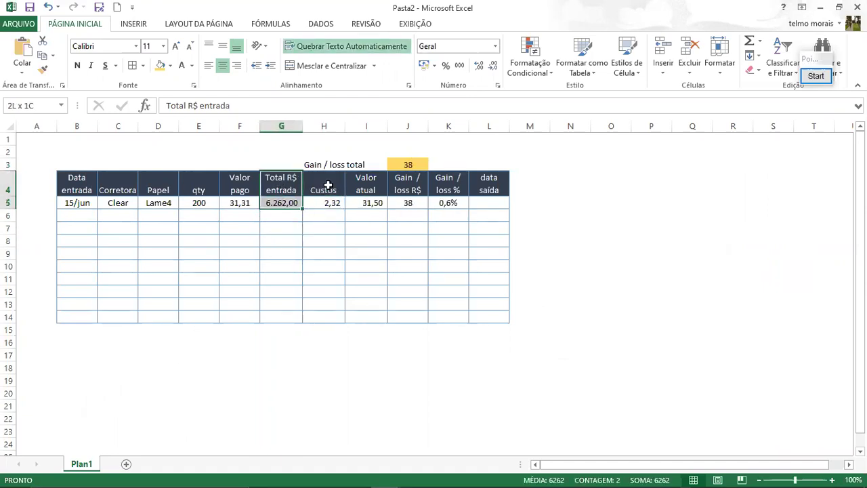
key("Right")
left_click_drag(274, 196, 275, 203)
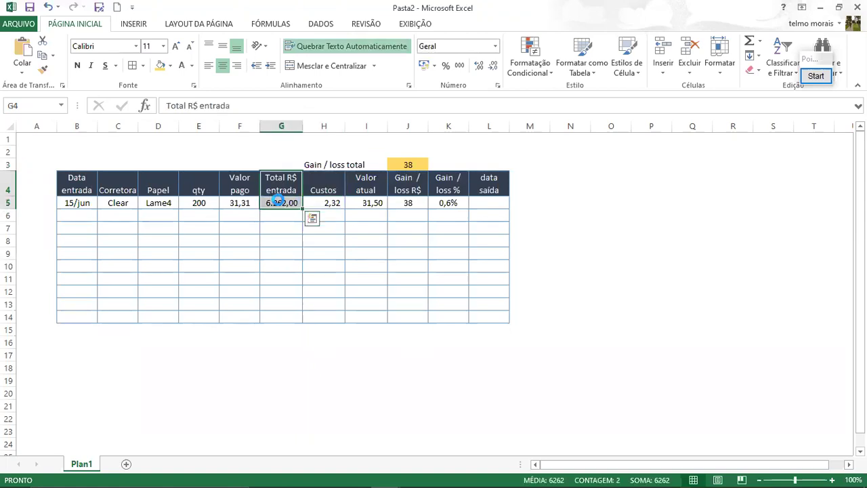
key("ctrl+c")
key("Right")
key("ctrl+v")
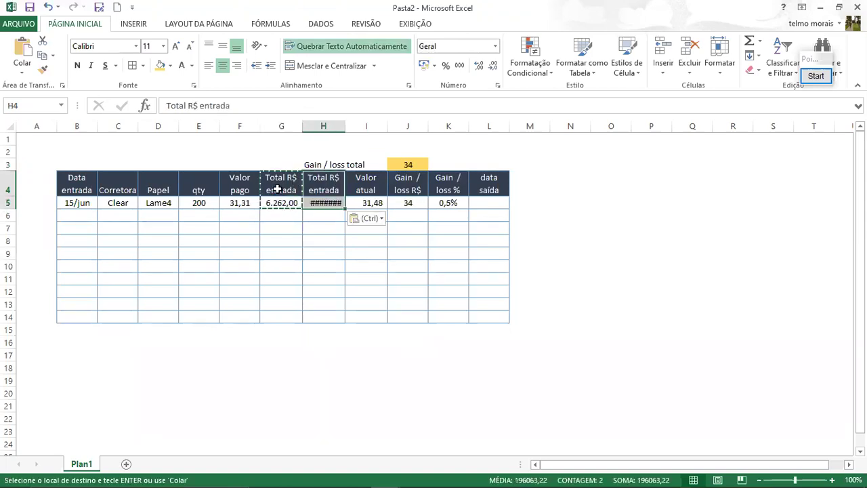
Step: Retitle the G4 header as "Custos" and enter a cost of 2,32 in G5
left_click(277, 187)
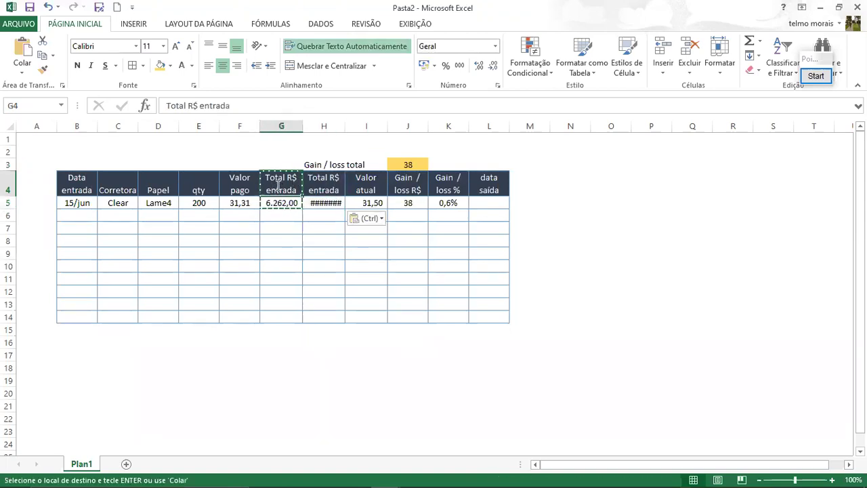
type("Custos")
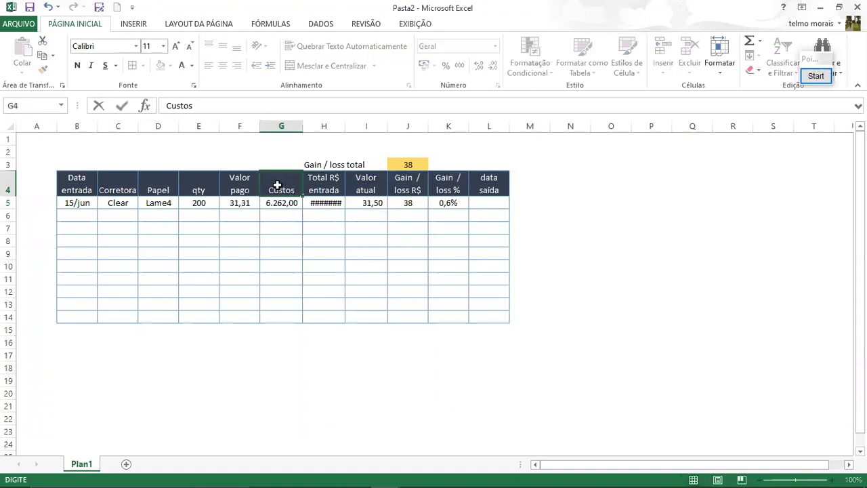
key("Return")
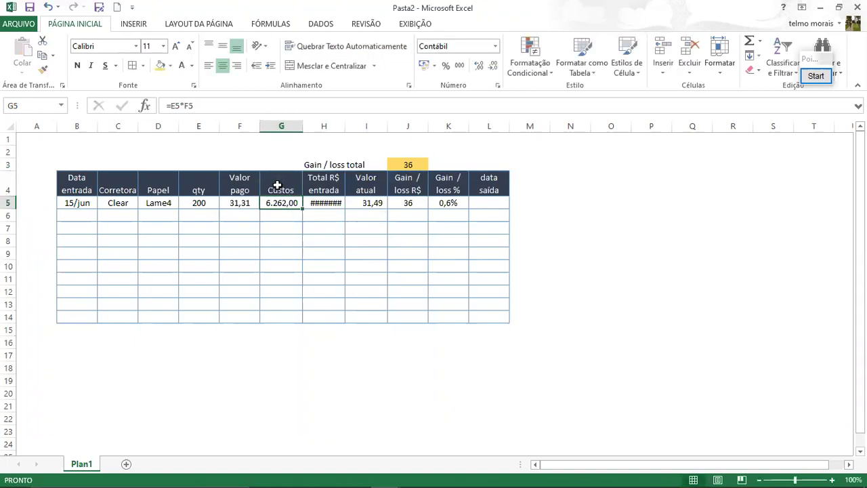
type("2,32")
key("Return")
Step: Enter the formula =E5*F5-G5 in H5 under "Total R$ entrada"
key("Up")
key("Right")
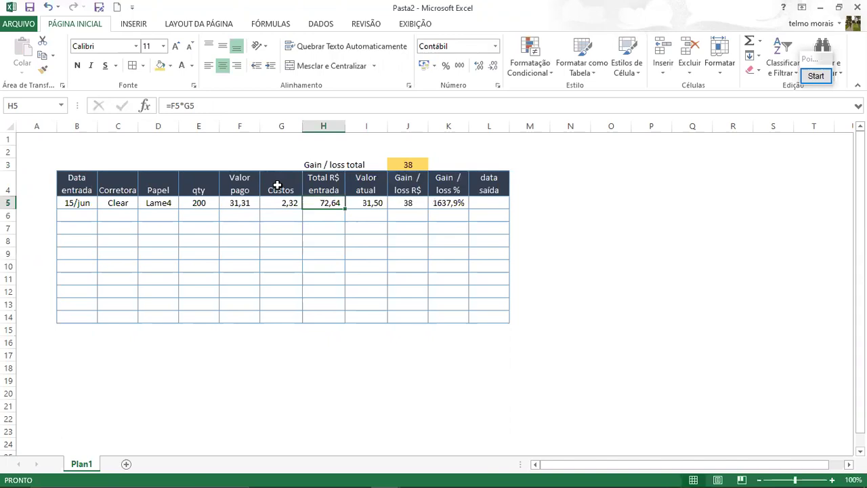
type("=")
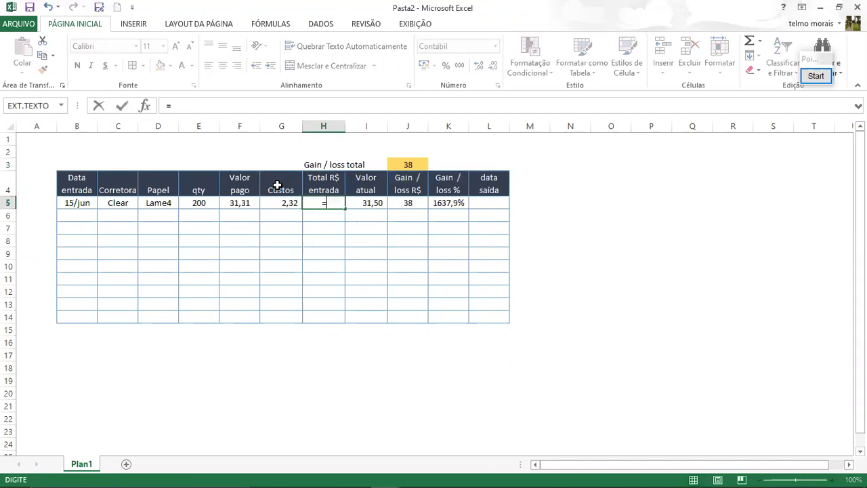
key("Left")
key("Left")
key("Left")
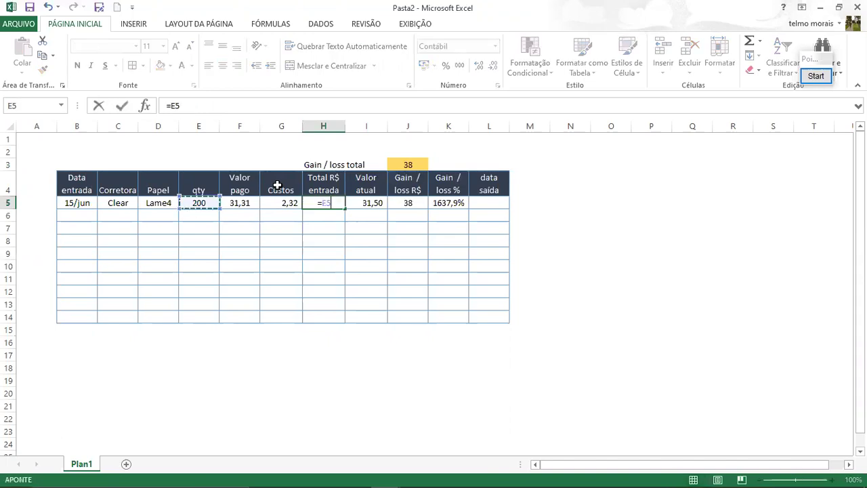
type("*")
key("Left")
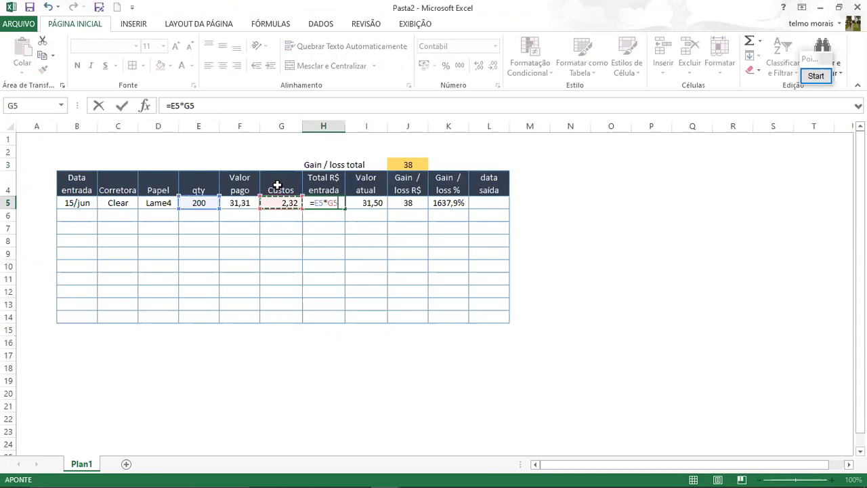
key("Left")
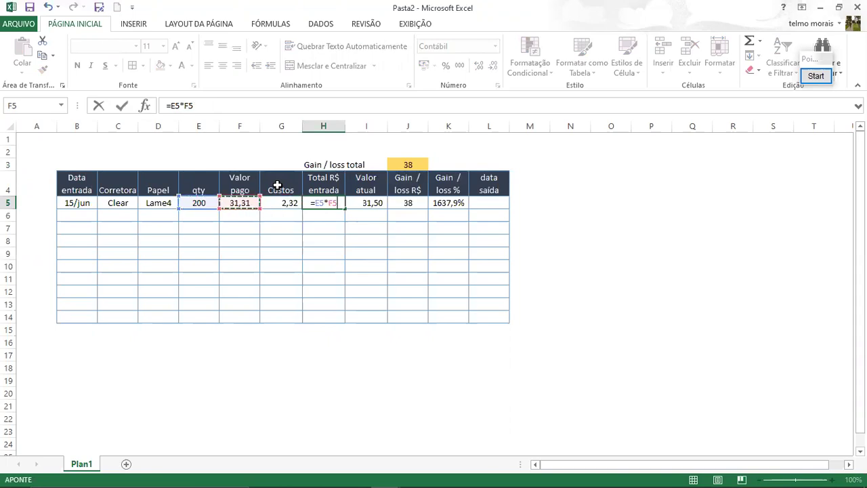
type("-")
key("Left")
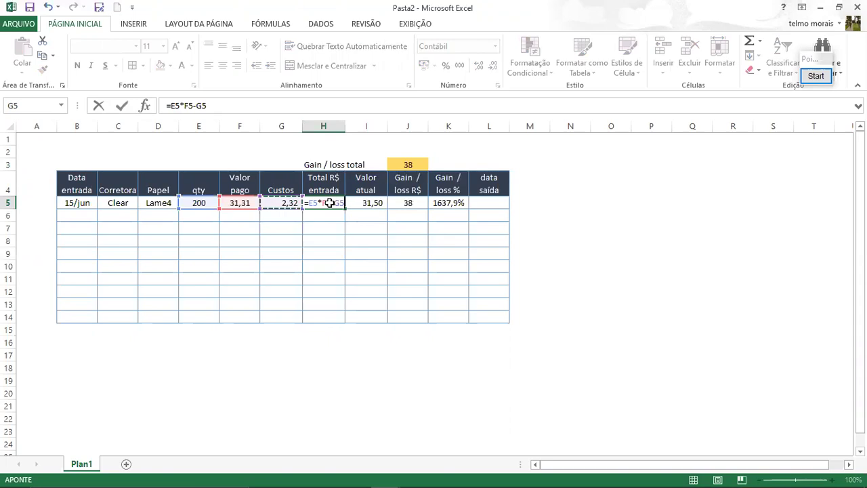
key("Return")
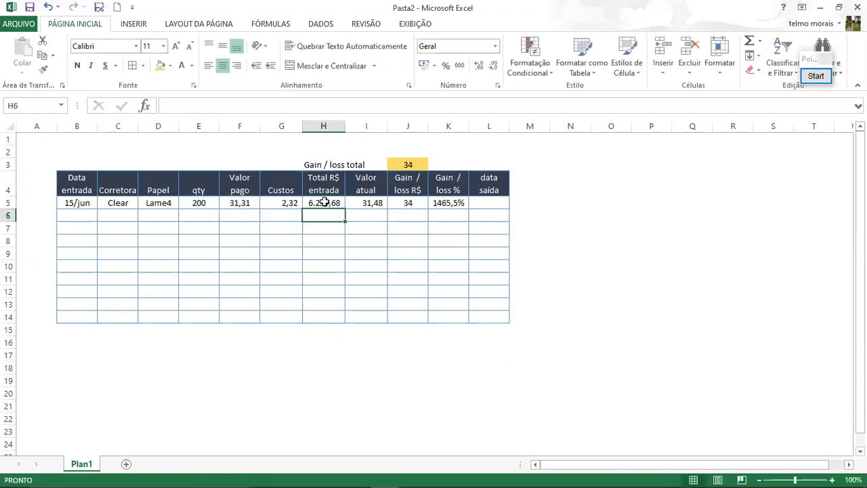
Step: Remove the cost subtraction from the H5 formula, leaving =E5*F5
key("Up")
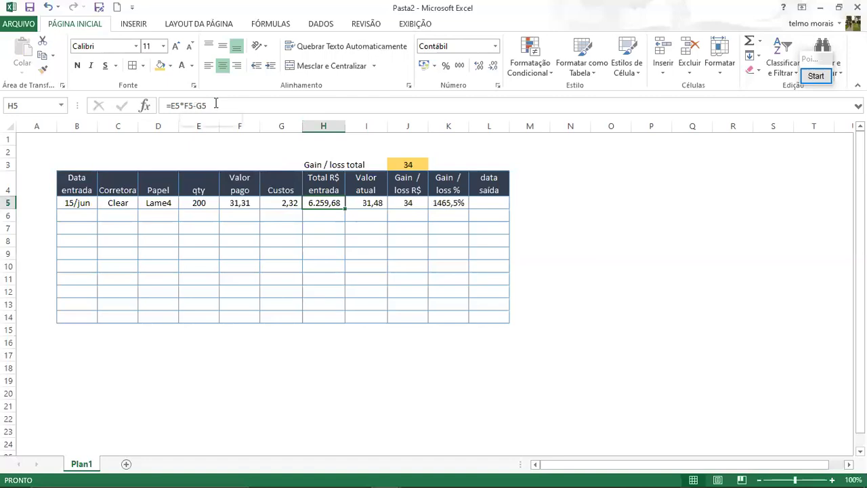
double_click(216, 103)
key("BackSpace")
key("BackSpace")
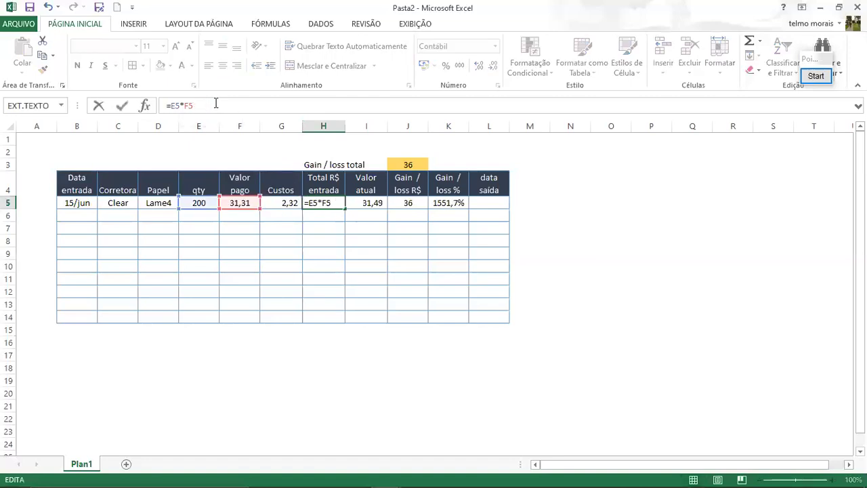
left_click(381, 203)
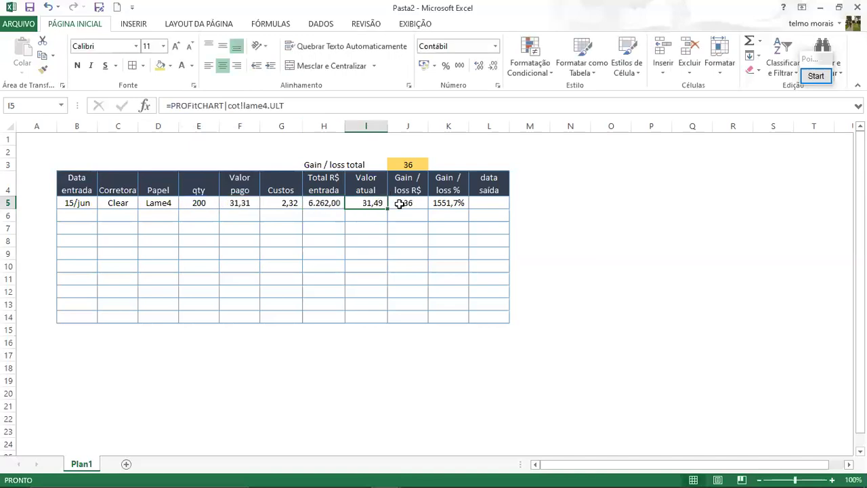
Step: Subtract the cost in G5 from the J5 gain/loss formula, making it =(I5-F5)*E5-G5
key("Right")
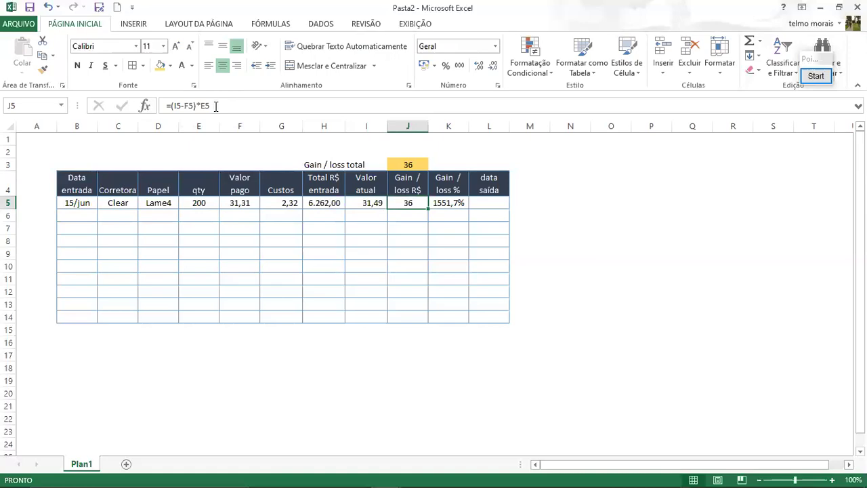
left_click(216, 105)
type("-")
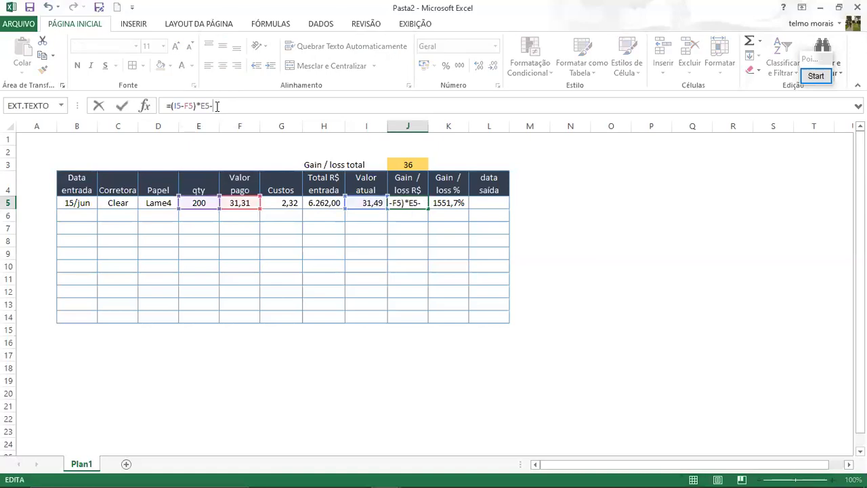
left_click(275, 203)
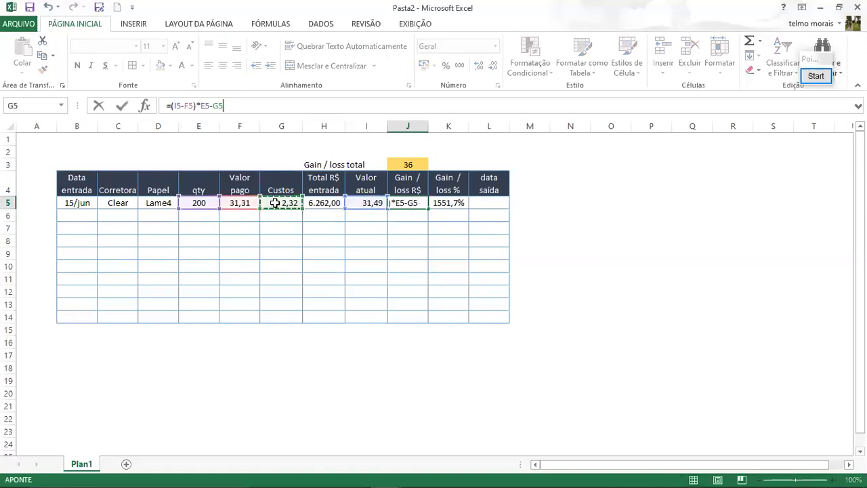
key("Return")
Step: Enter =J5/H5 in K5 under "Gain / loss %" and show the percentage with two decimals
left_click(410, 204)
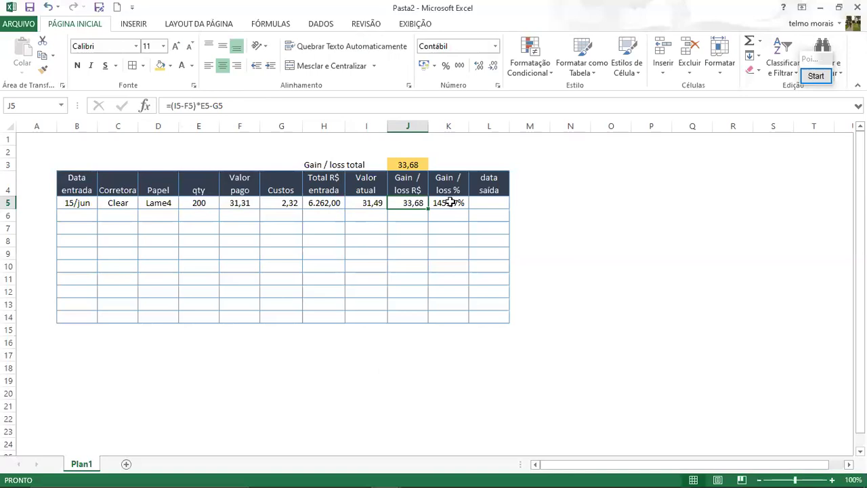
key("Right")
type("=")
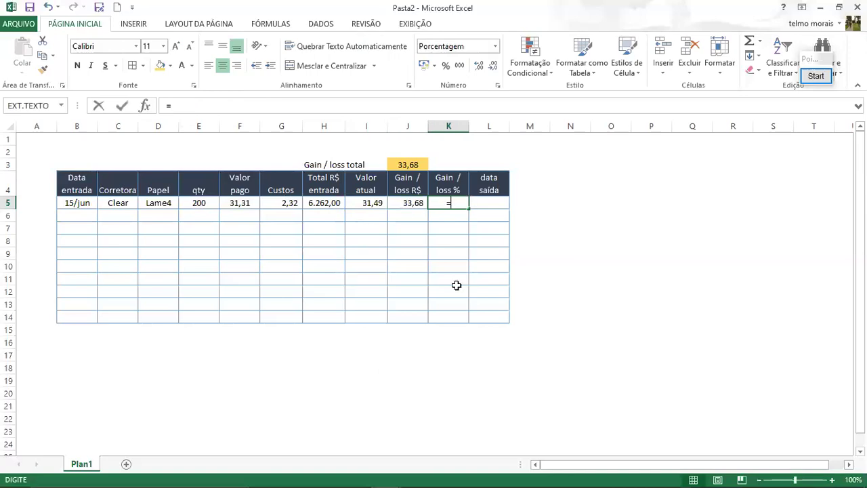
key("Left")
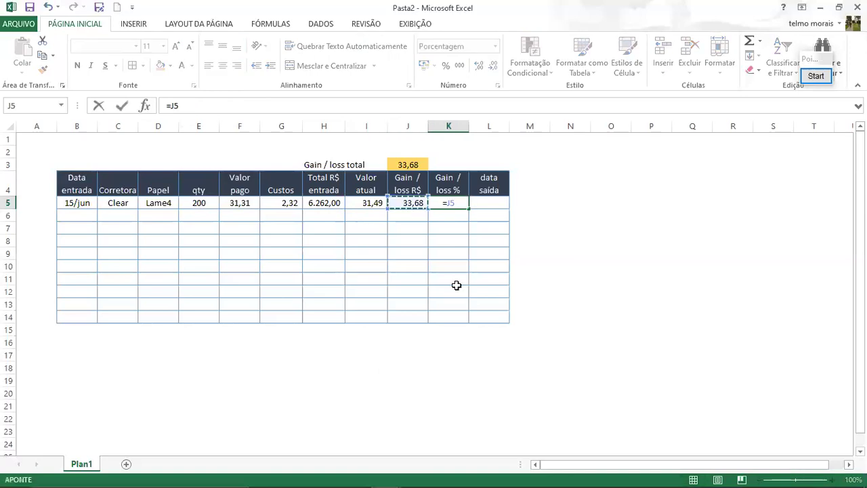
type("/")
key("Left")
key("Left")
key("Left")
key("Return")
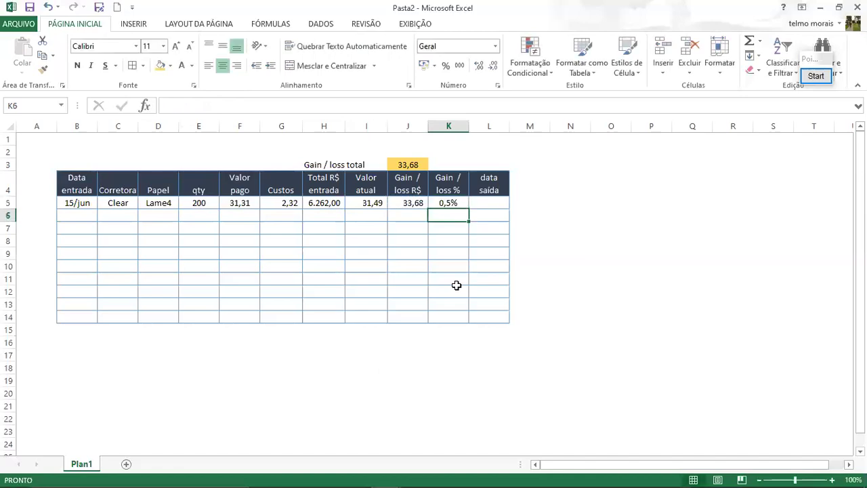
key("Up")
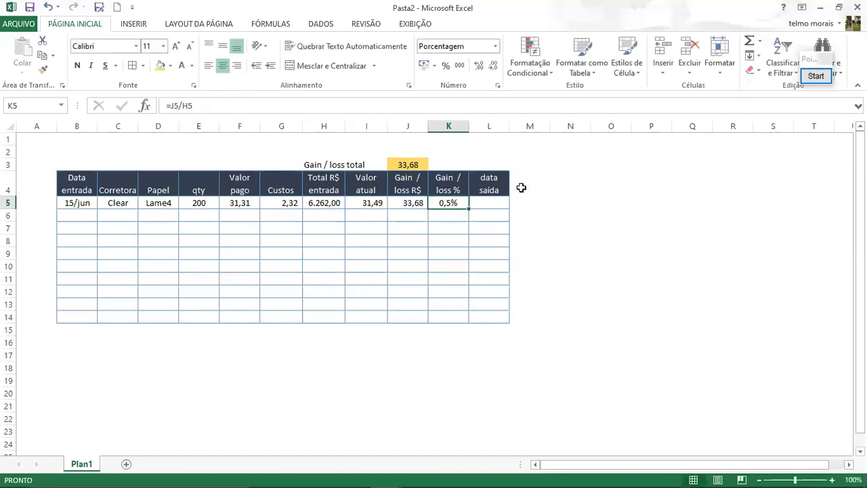
left_click(478, 65)
Step: Add the Selic rate above the table: "Selic" in B1, 2,25% in C1 and "a.a." in D1
left_click(74, 139)
type("Selic")
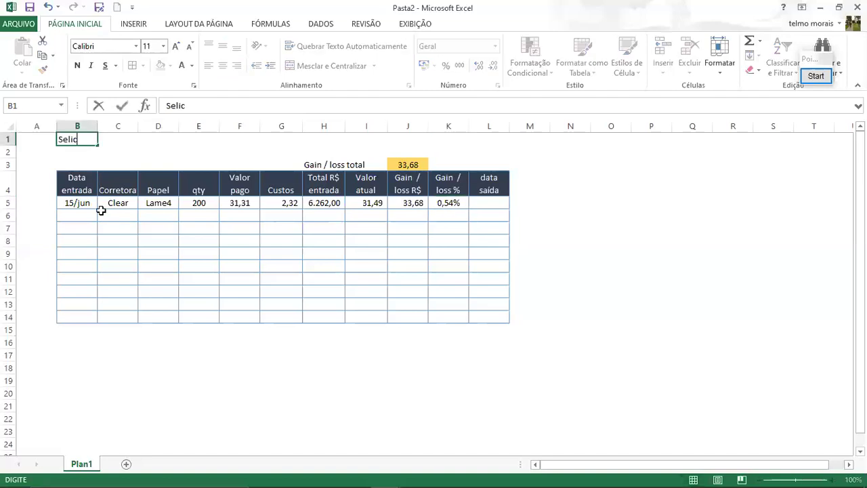
key("Tab")
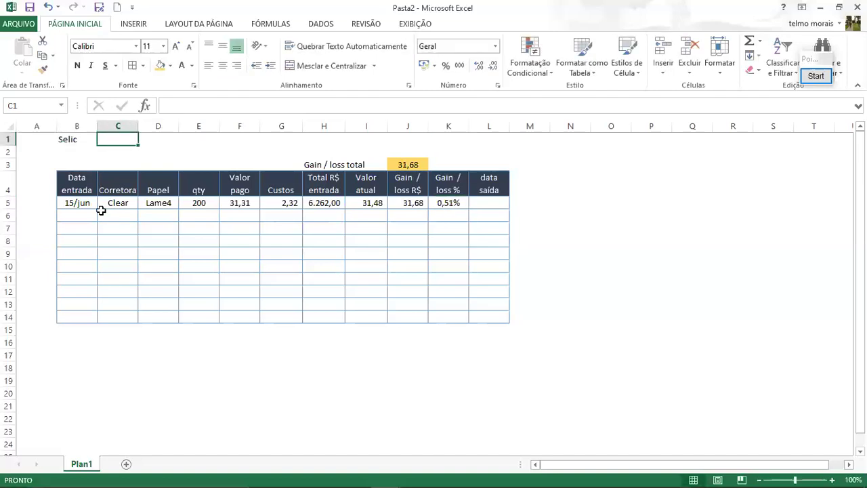
type("2,25")
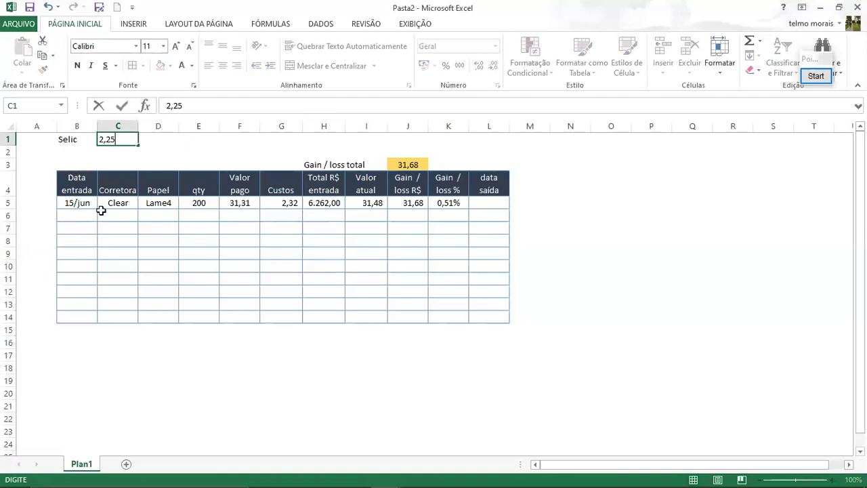
type("%")
key("ctrl+Return")
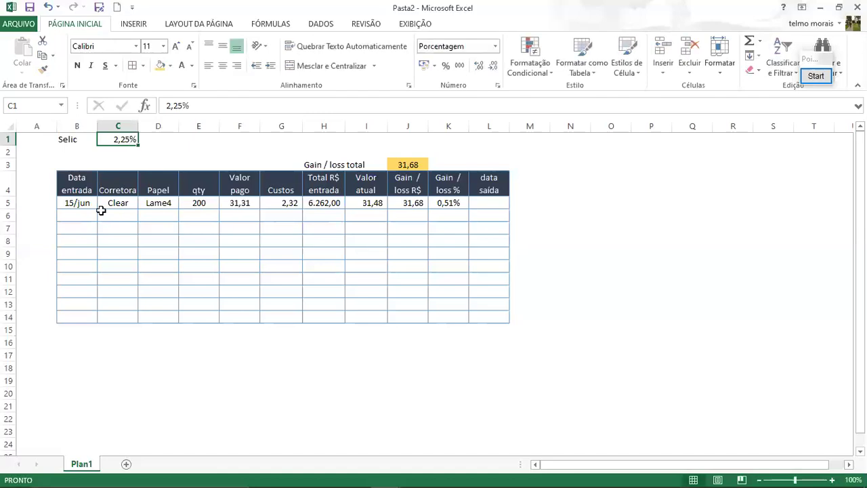
key("Right")
type("a.a.")
key("Return")
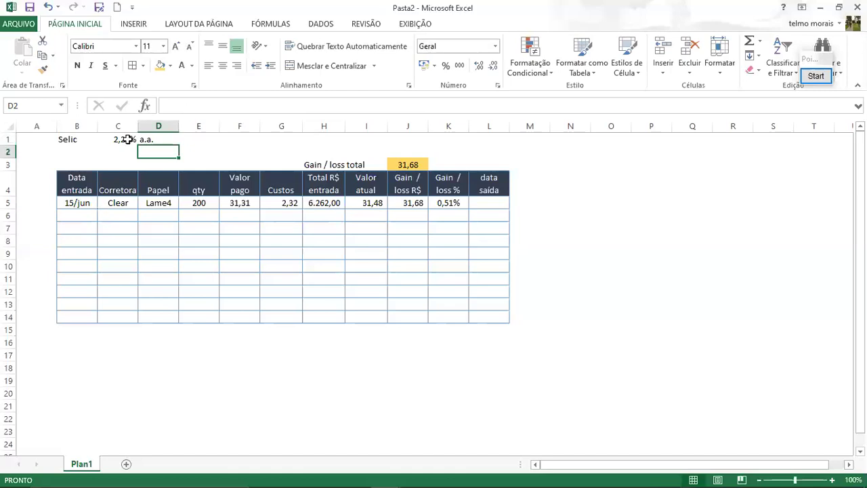
left_click(452, 202)
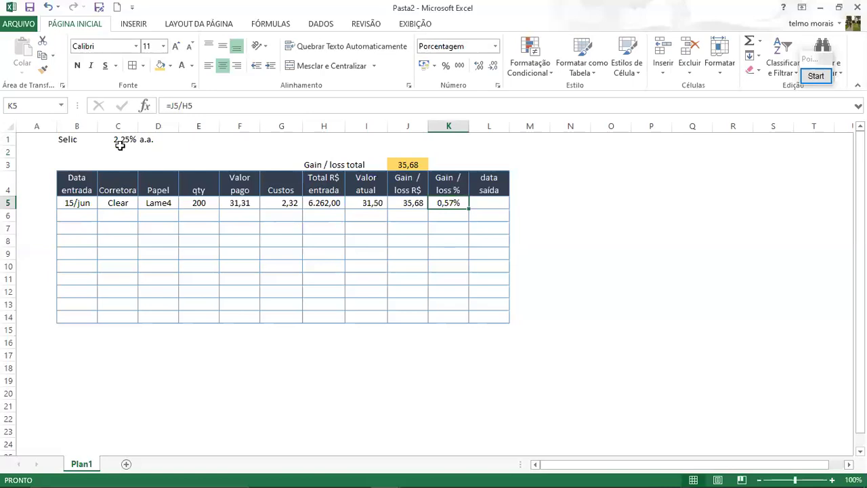
left_click(119, 147)
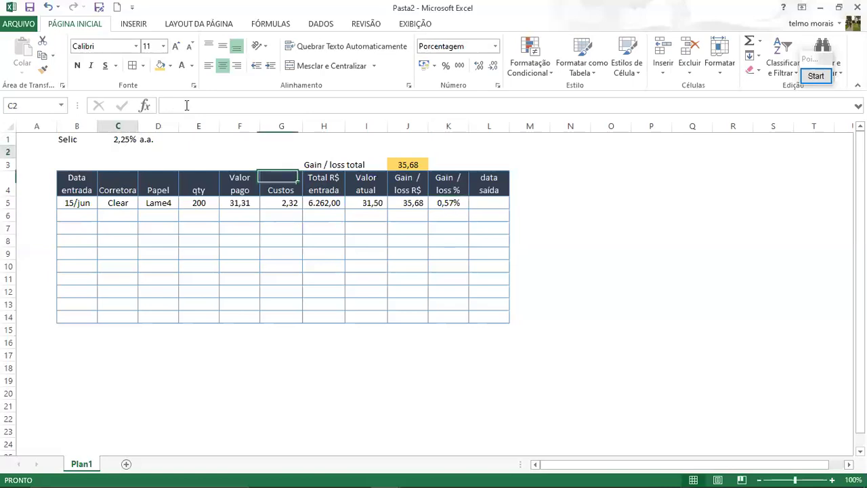
left_click(144, 107)
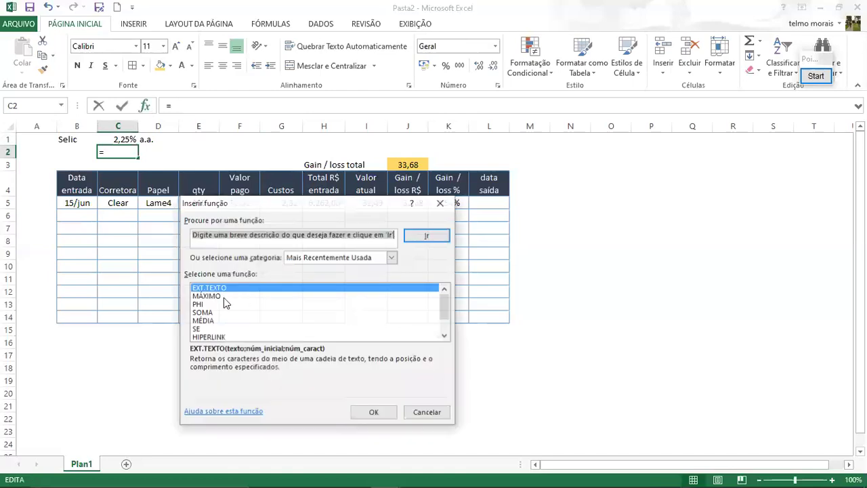
scroll(230, 319, "down", 1)
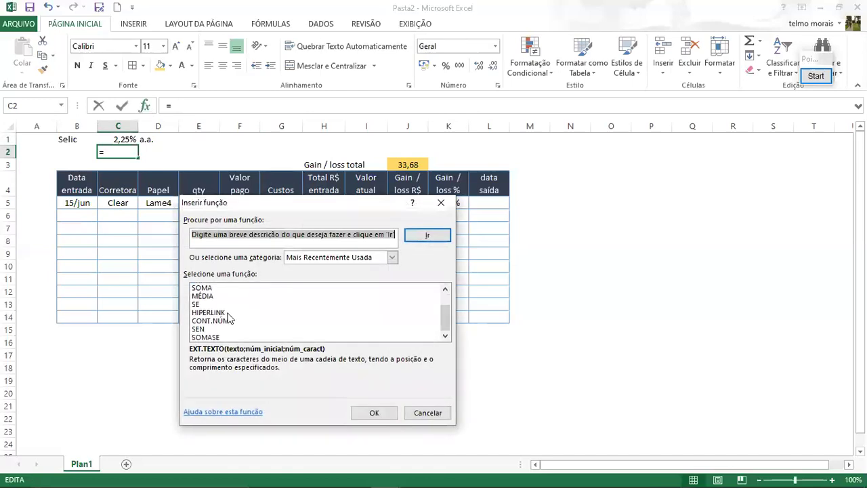
scroll(281, 255, "up", 1)
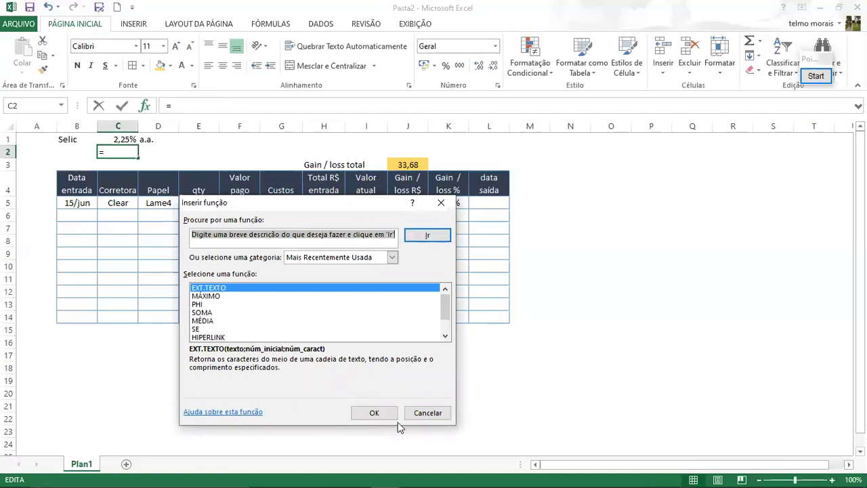
key("Escape")
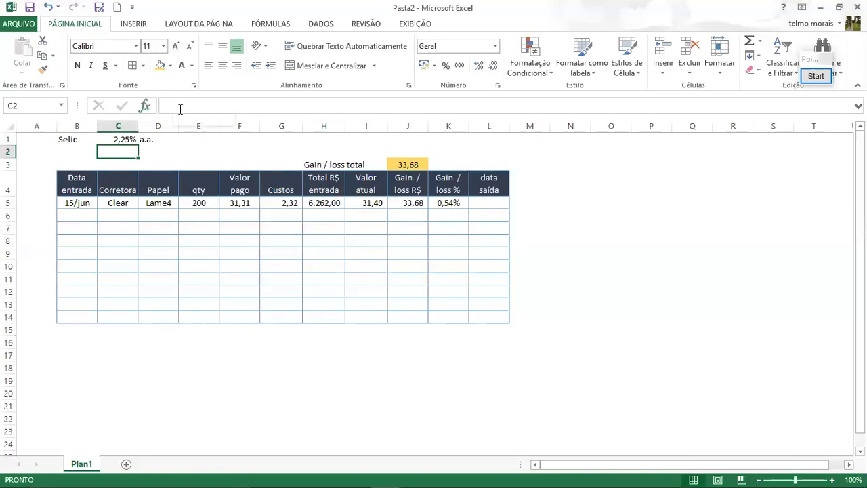
type("=vp")
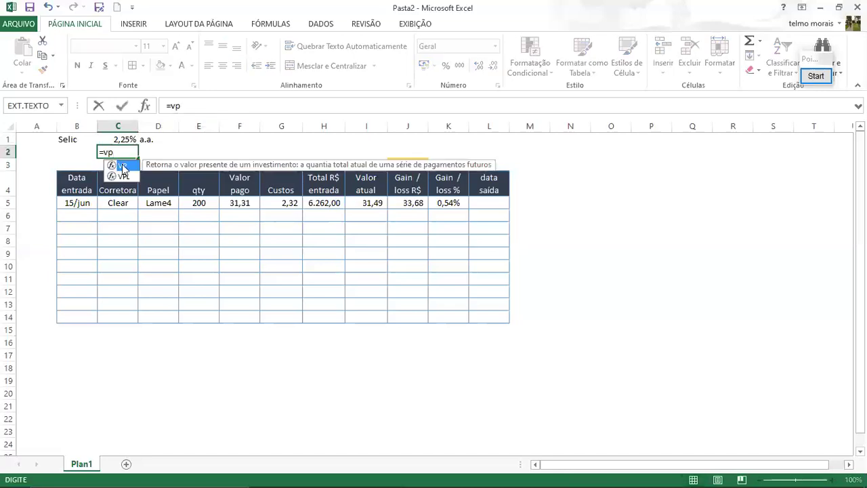
key("Tab")
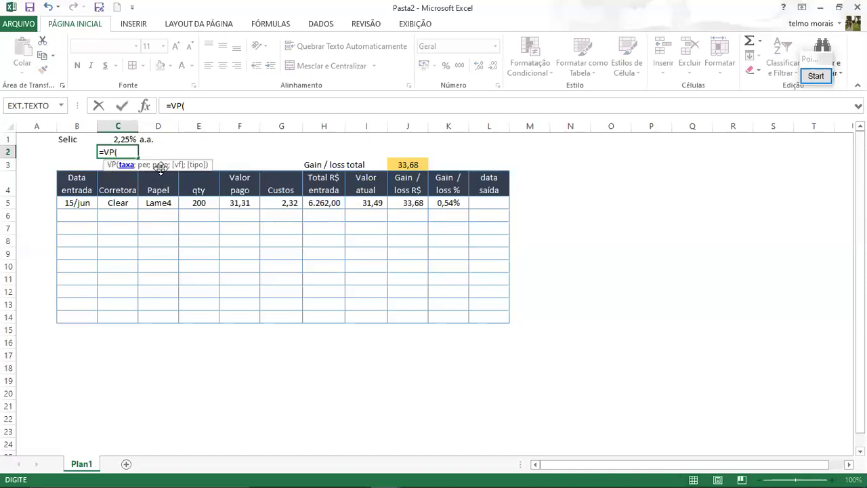
left_click(126, 139)
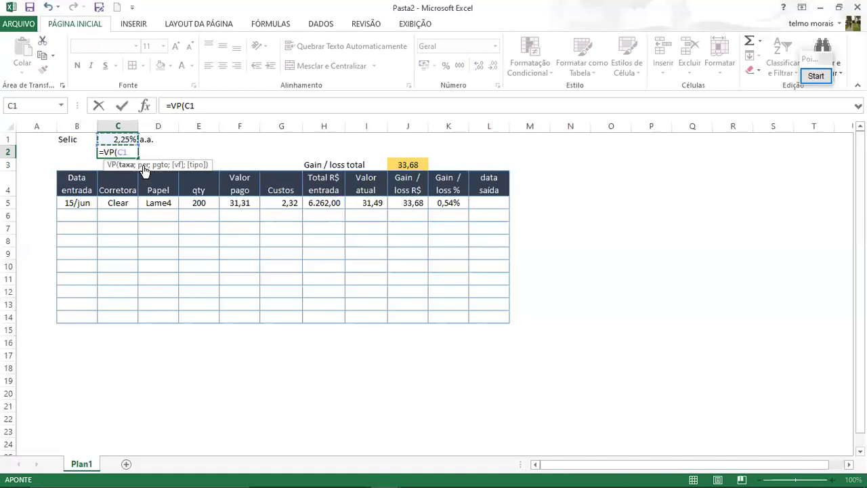
type(";")
key("Escape")
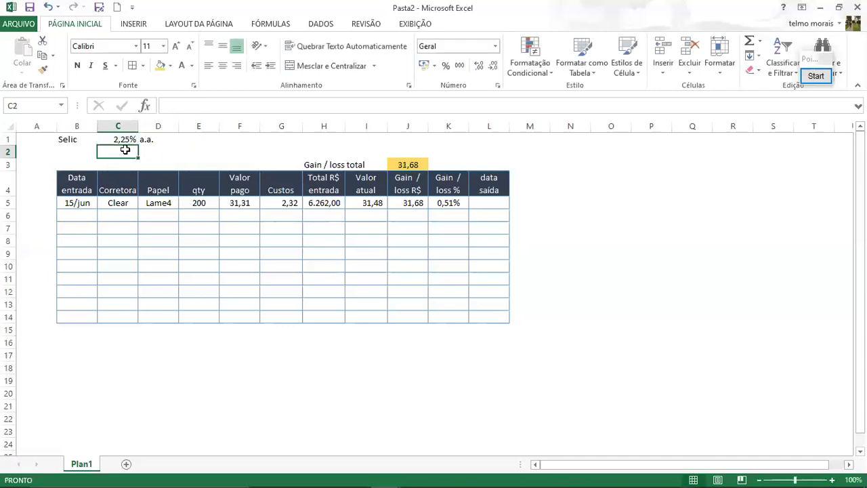
Step: Enter the equivalent-rate formula =TAXAJURO(12;1;-1,0225) in C2, below the annual Selic rate
left_click(166, 107)
type("=taxa")
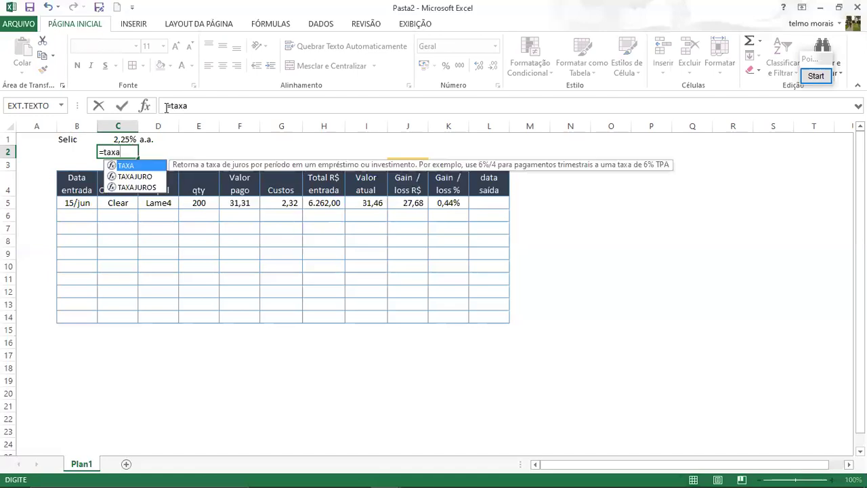
left_click(121, 176)
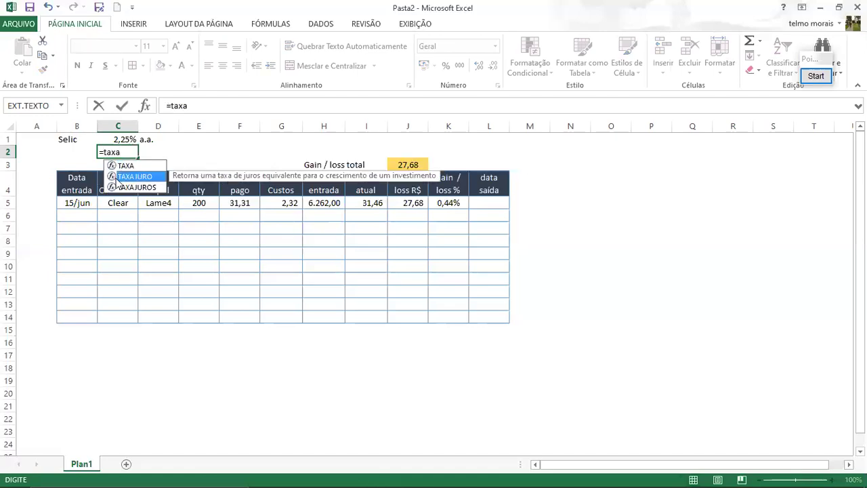
double_click(122, 177)
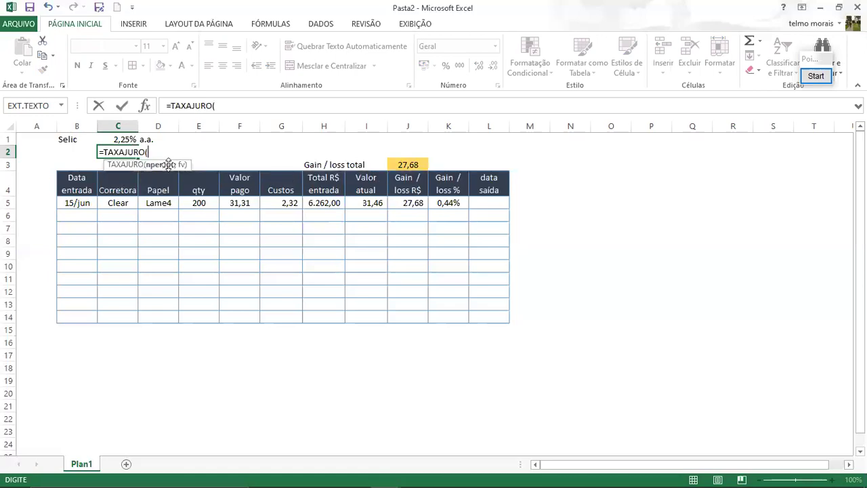
left_click(226, 106)
type("12")
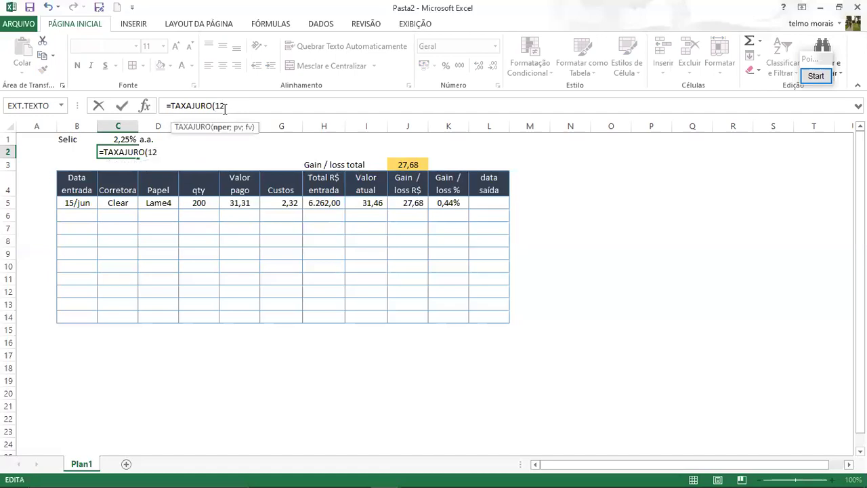
type(";")
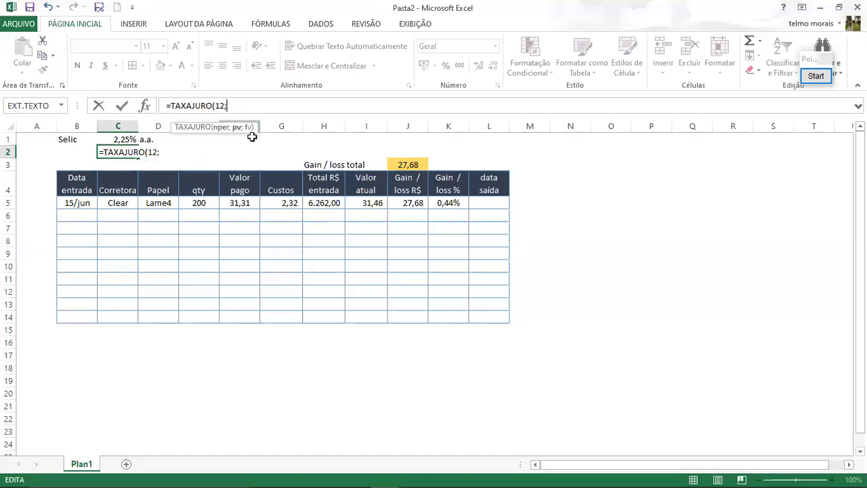
type("1;-1,0225)")
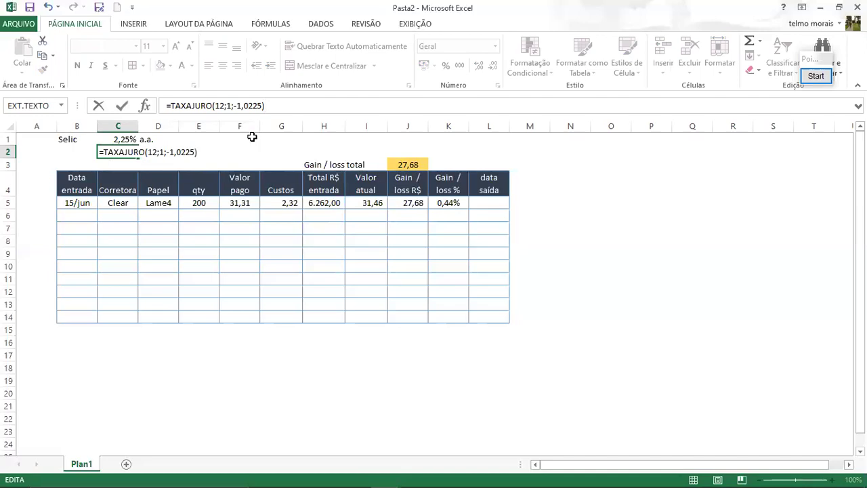
key("ctrl+Return")
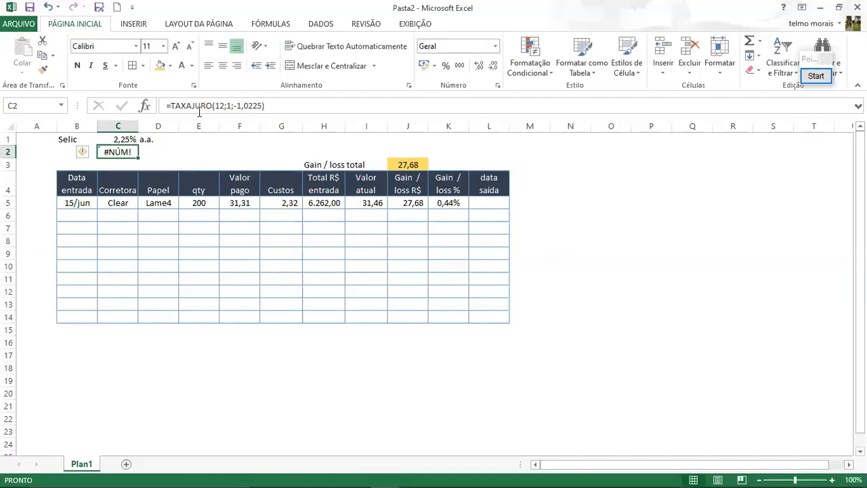
Step: Correct the TAXAJURO arguments in C2, keeping Pv at 1 and making Fv positive at 1,0225
left_click(144, 106)
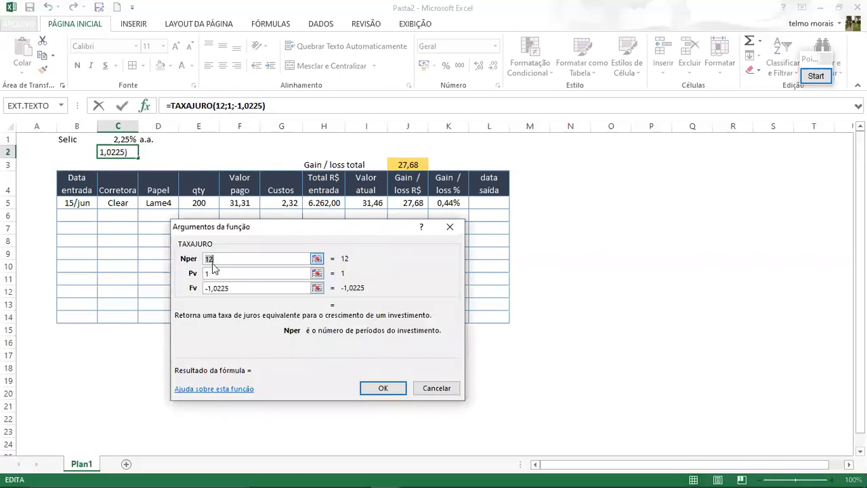
left_click(209, 274)
left_click(214, 290)
left_click(206, 290)
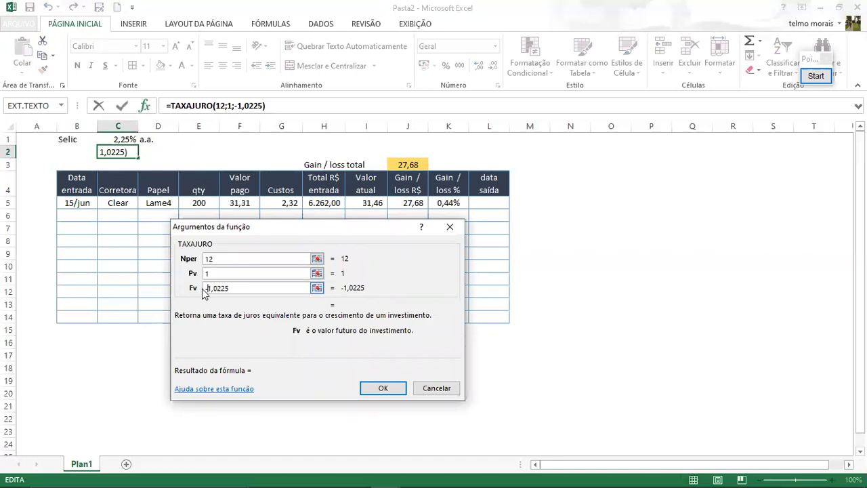
key("Delete")
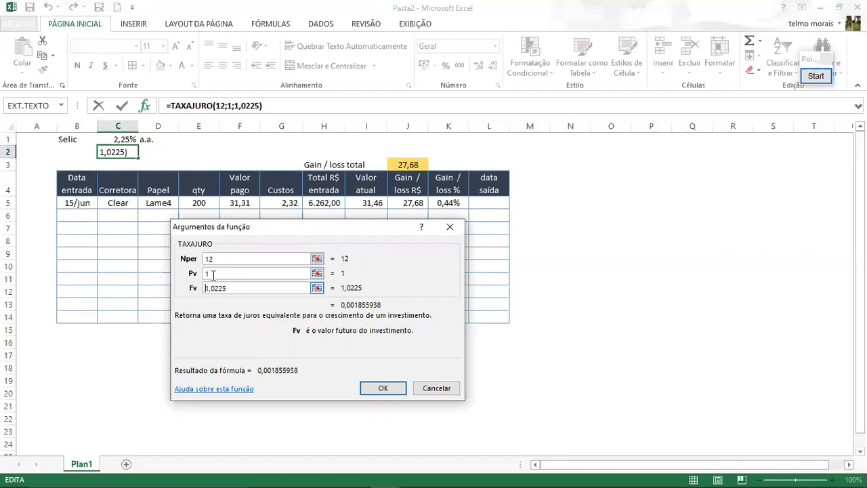
left_click(212, 274)
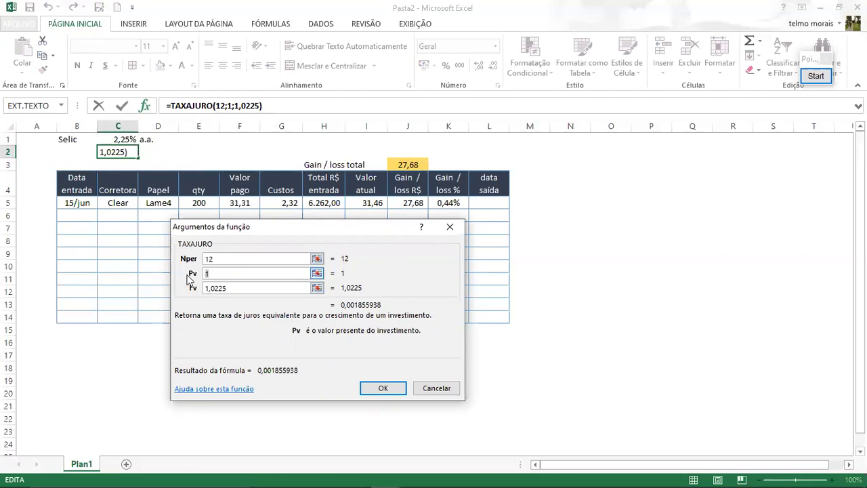
key("Delete")
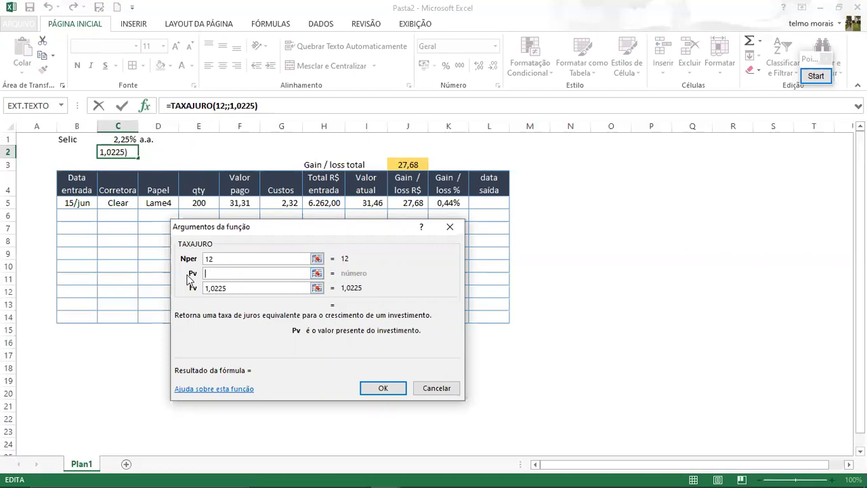
type("1")
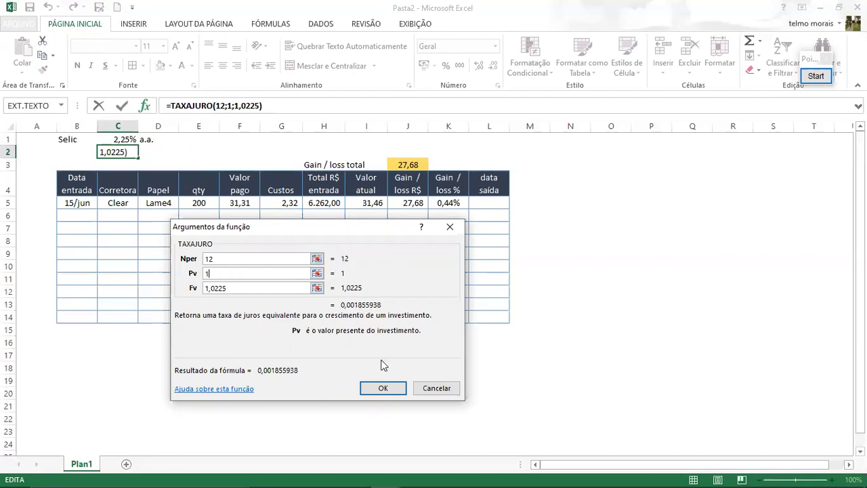
left_click(384, 389)
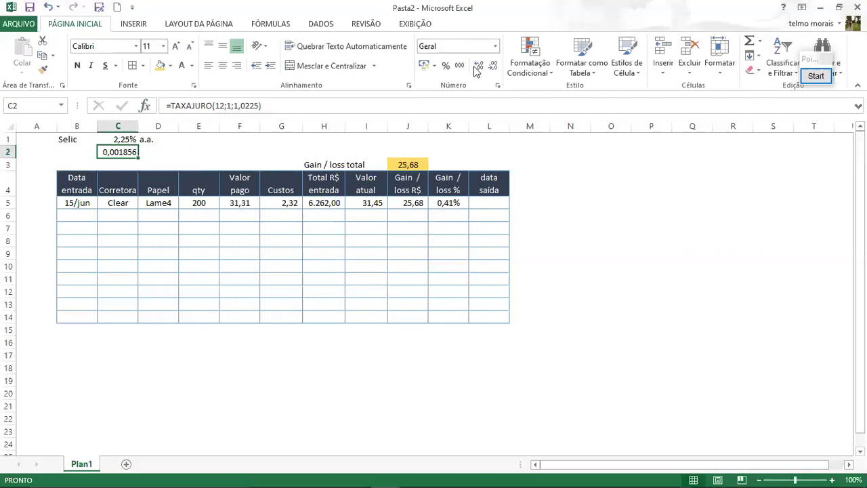
Step: Format C2 as a percentage with two decimals and label it "a.m." in D2
left_click(446, 68)
left_click(480, 69)
left_click(480, 69)
left_click(148, 152)
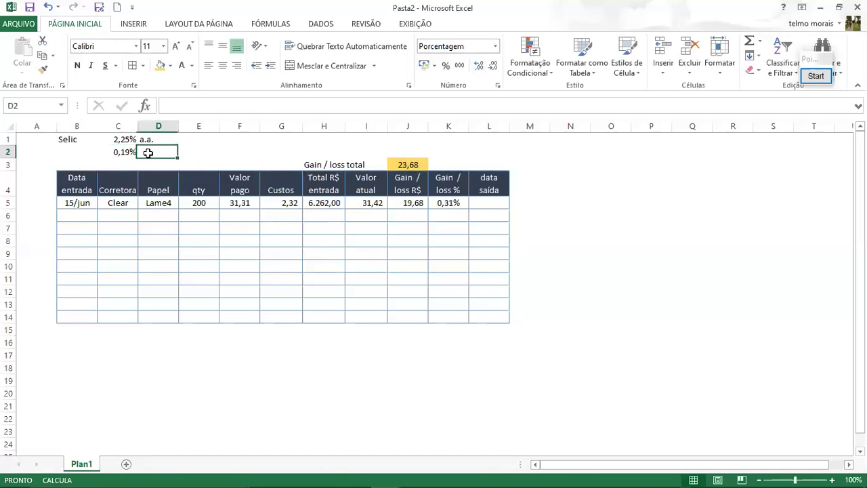
type("a")
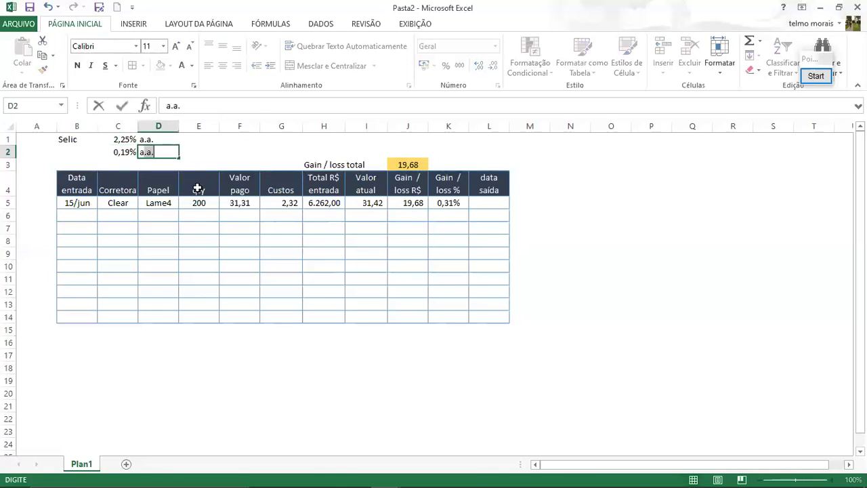
type(".m.")
key("Return")
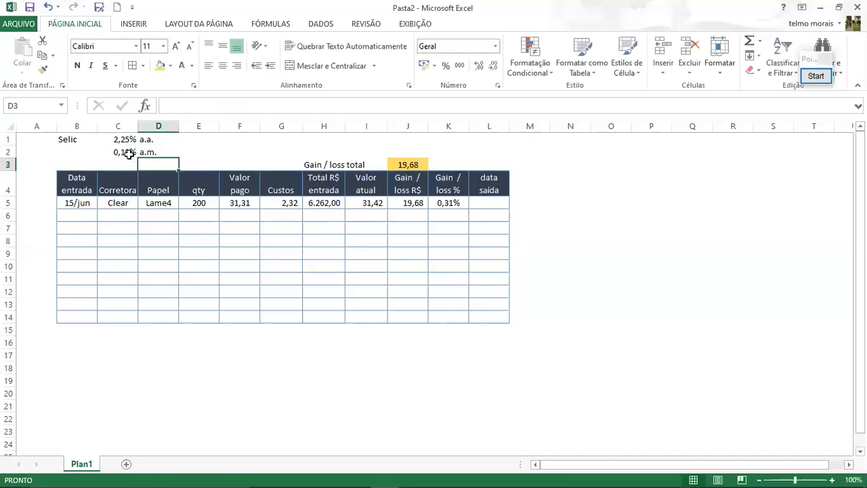
Step: Fill C2:D2 with the same gold color as the Gain / loss total cell
left_click_drag(129, 155, 152, 153)
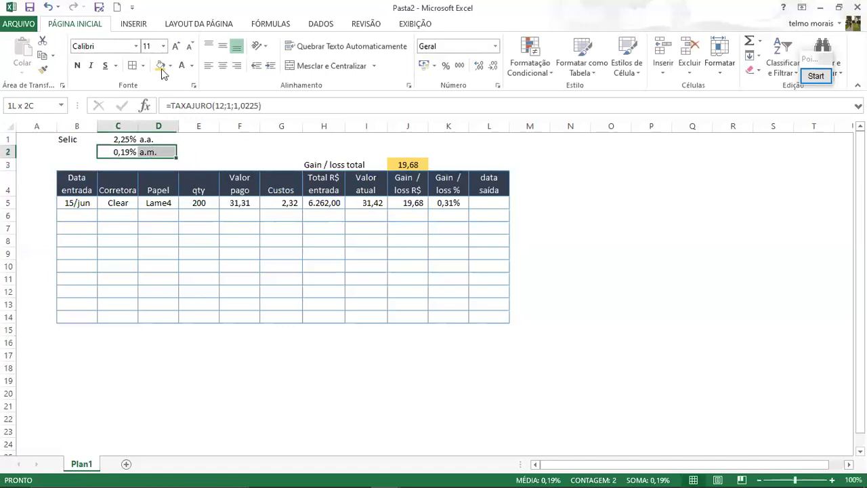
key("ctrl+v")
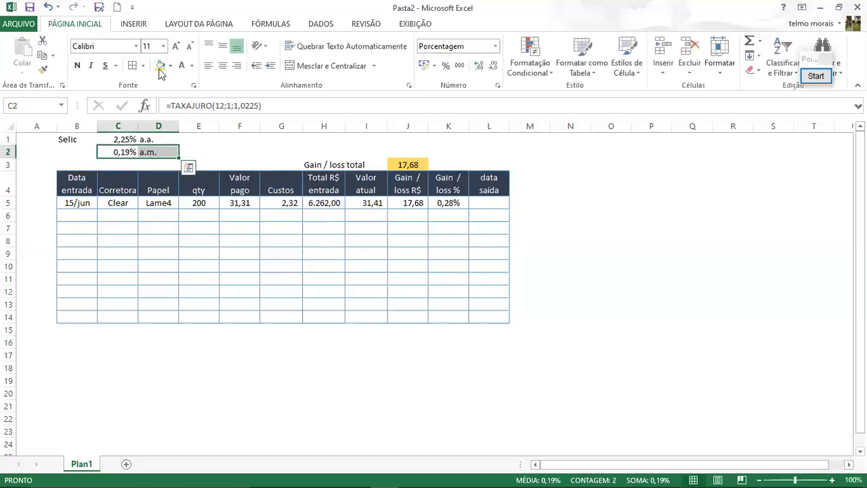
left_click(151, 264)
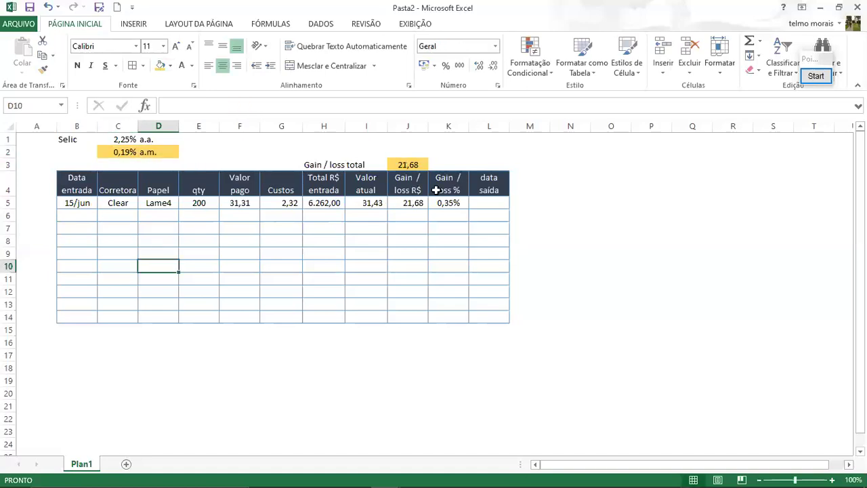
left_click(466, 207)
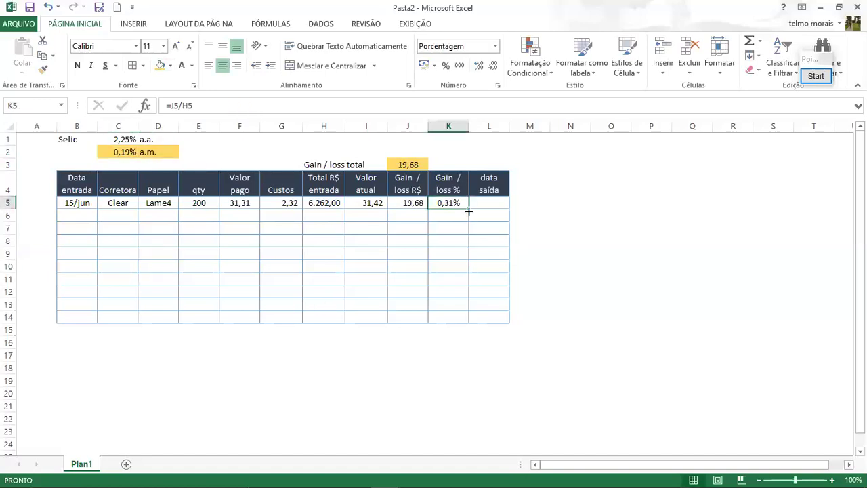
left_click(120, 152)
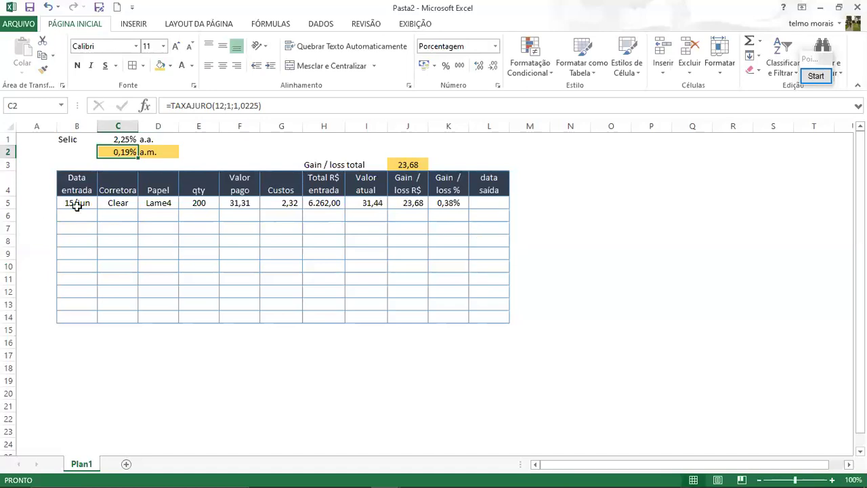
Step: Copy the first trade's cells B5:K5 into row 6, starting at B6
left_click_drag(76, 206, 199, 203)
left_click_drag(434, 202, 438, 203)
key("ctrl+c")
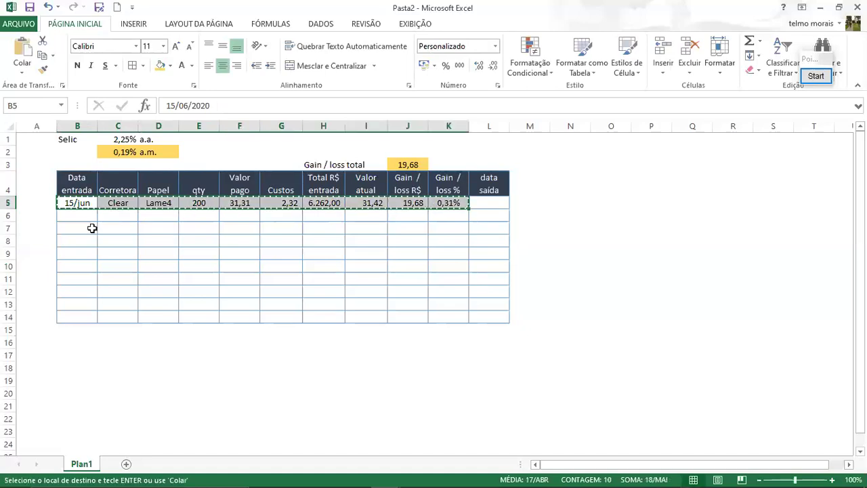
left_click(76, 218)
key("ctrl+v")
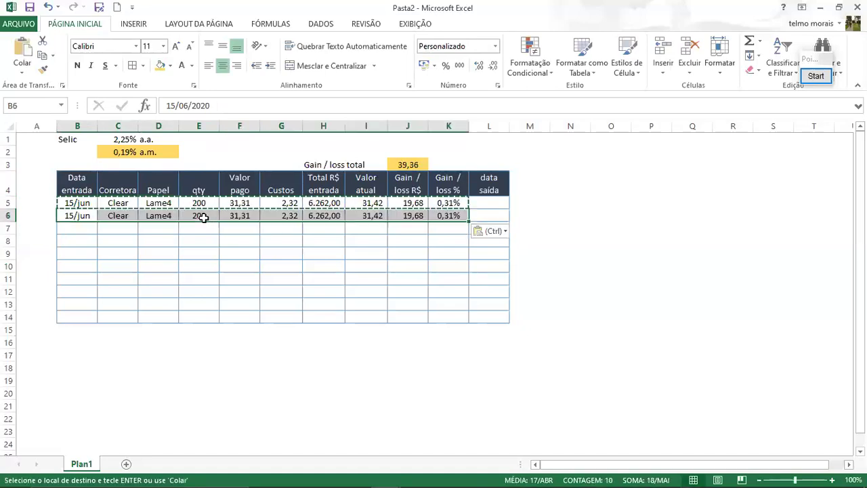
Step: Set the second trade's quantity in E6 to 100 and clear its Custos value in G6
left_click(198, 216)
type("100")
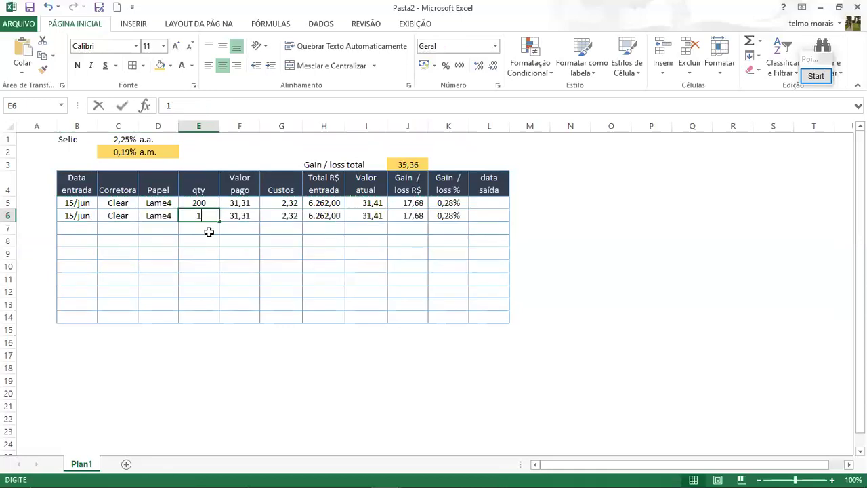
key("Tab")
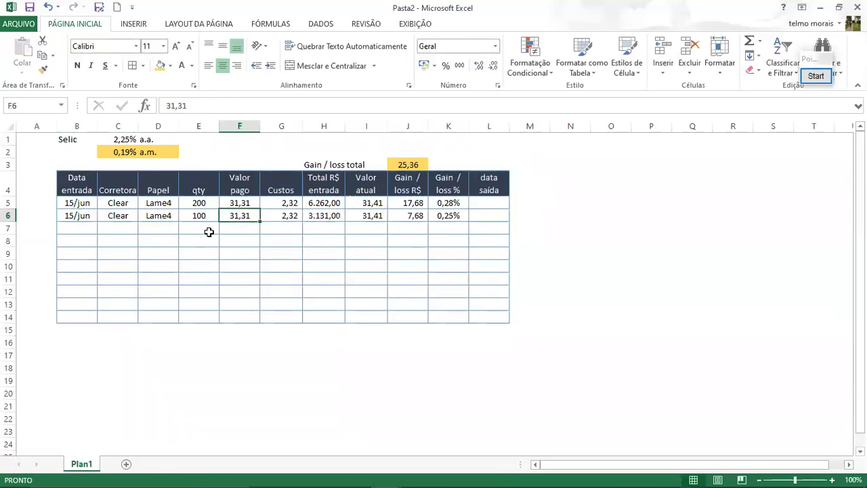
key("Tab")
key("Delete")
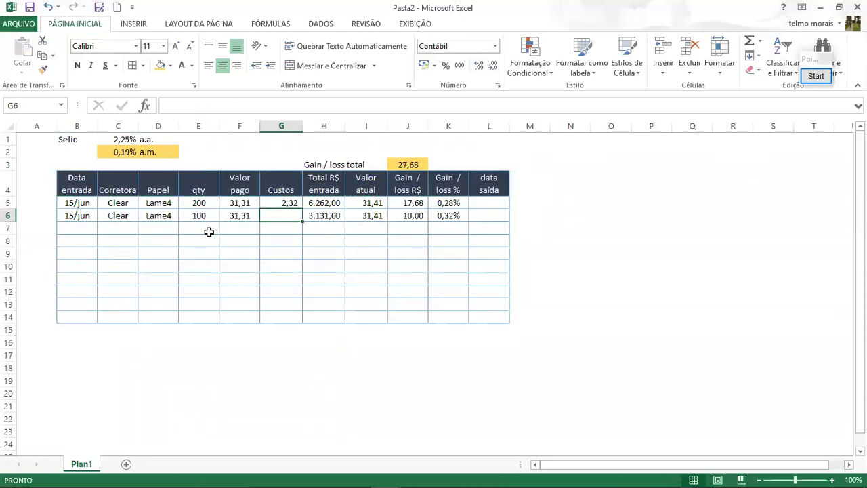
key("Tab")
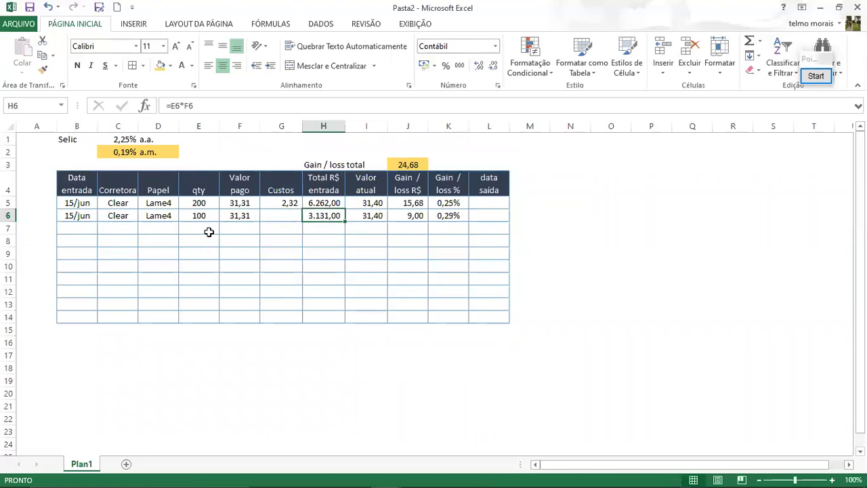
Step: Replace the second trade's Valor atual in I6 with the fixed value 32,31
key("Tab")
type("32")
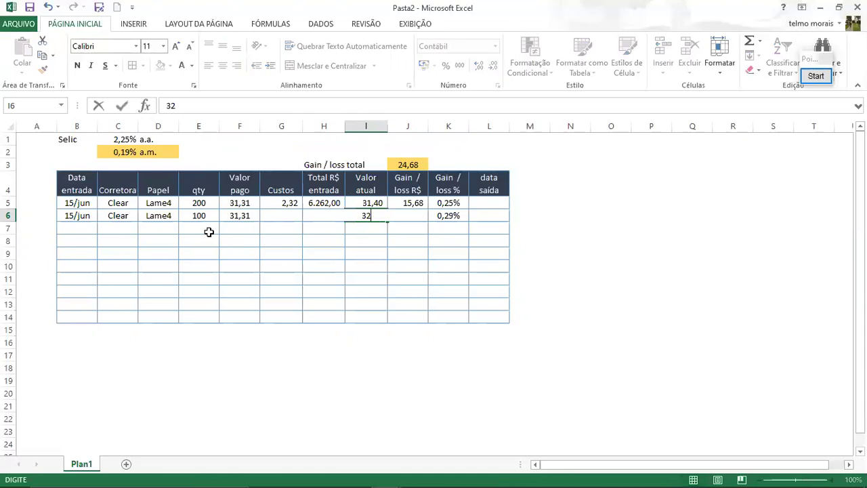
type(",31")
key("Return")
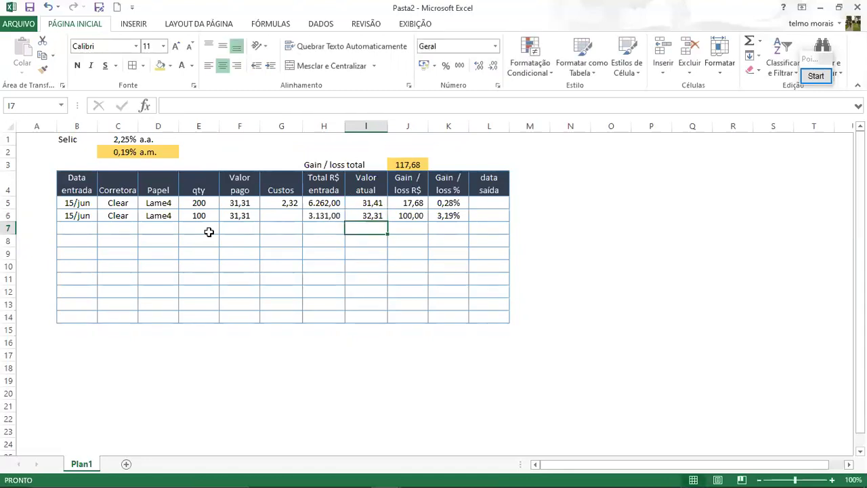
key("Up")
key("Right")
key("Right")
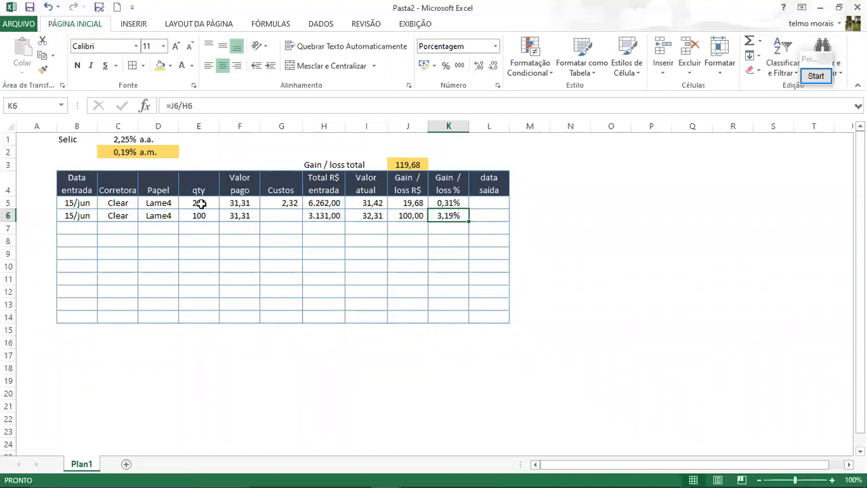
Step: Set the first trade's quantity in E5 to 100
left_click(201, 203)
type("10")
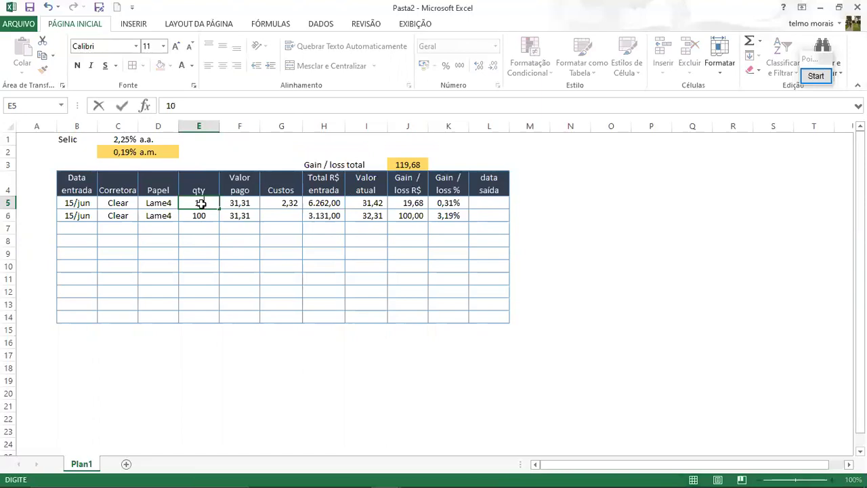
type("0")
key("Return")
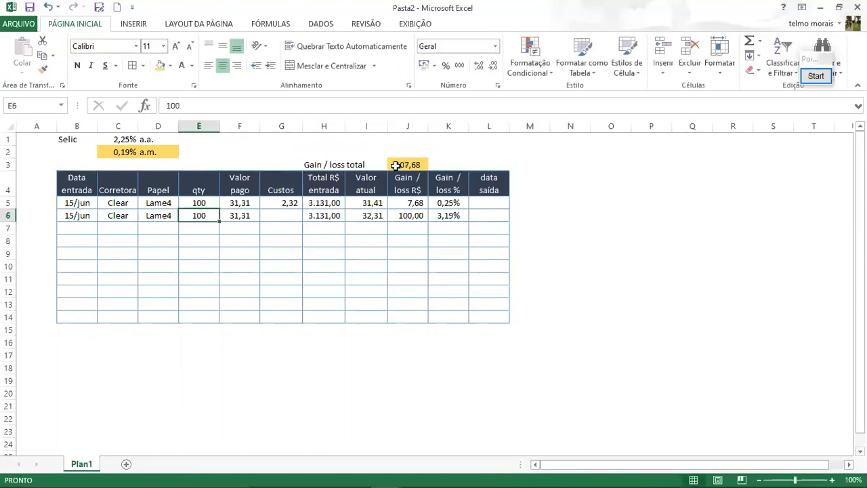
Step: Move the "Gain / loss total" label from H3 to J2, above the total value
left_click(396, 165)
left_click(439, 168)
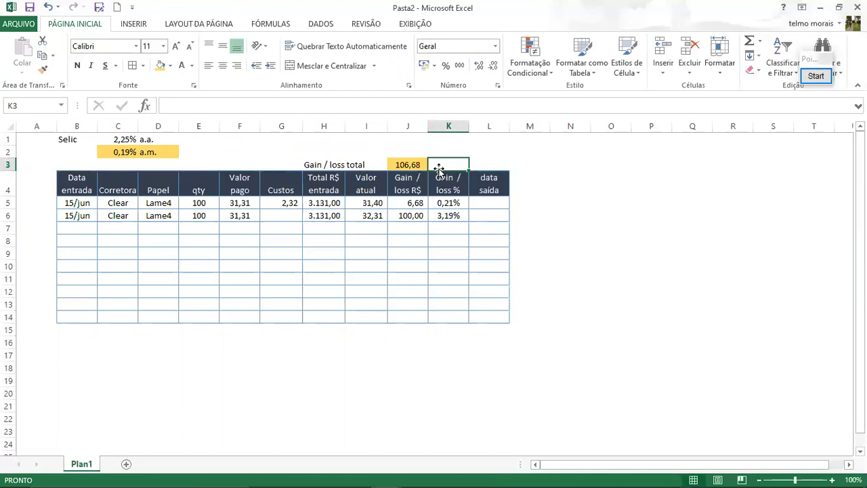
key("Left")
key("Left")
key("Left")
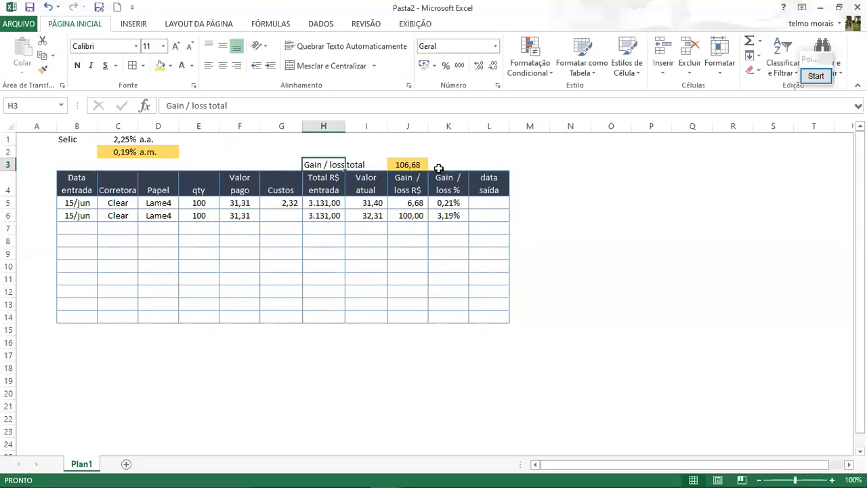
left_click_drag(320, 161, 406, 151)
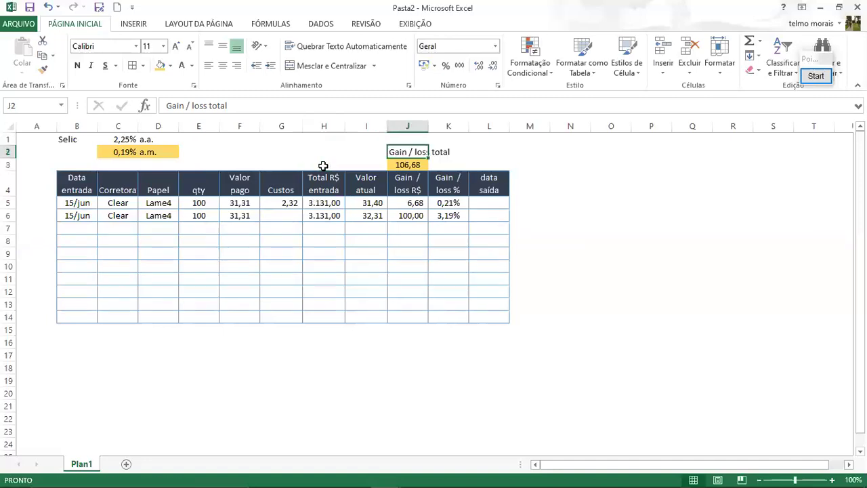
Step: Total the Total R$ entrada column in H3 with =soma(H5:H14)
left_click(325, 167)
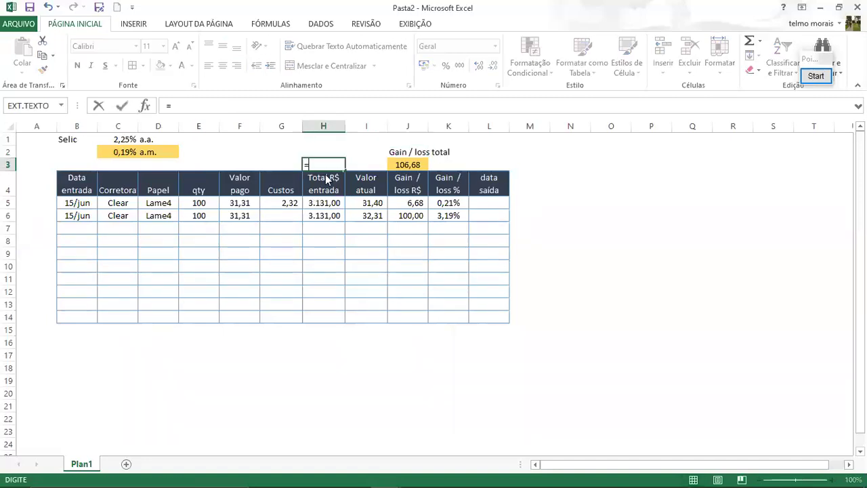
type("=soma(")
left_click(328, 182)
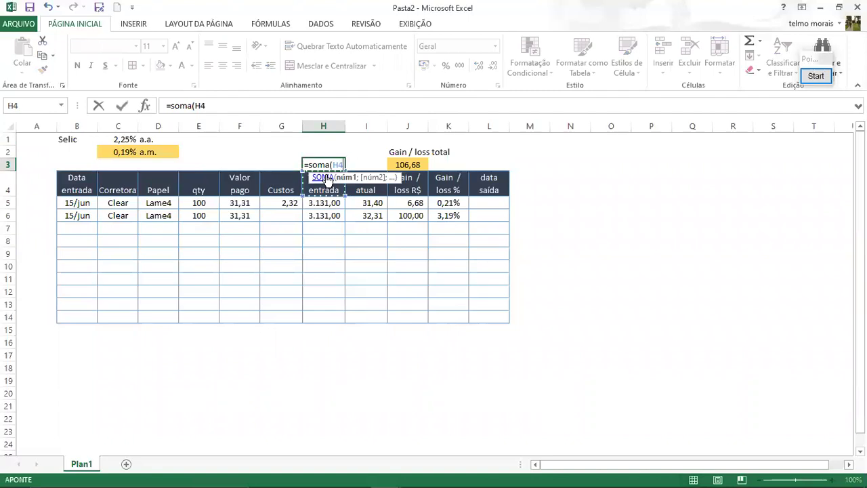
left_click_drag(324, 202, 323, 317)
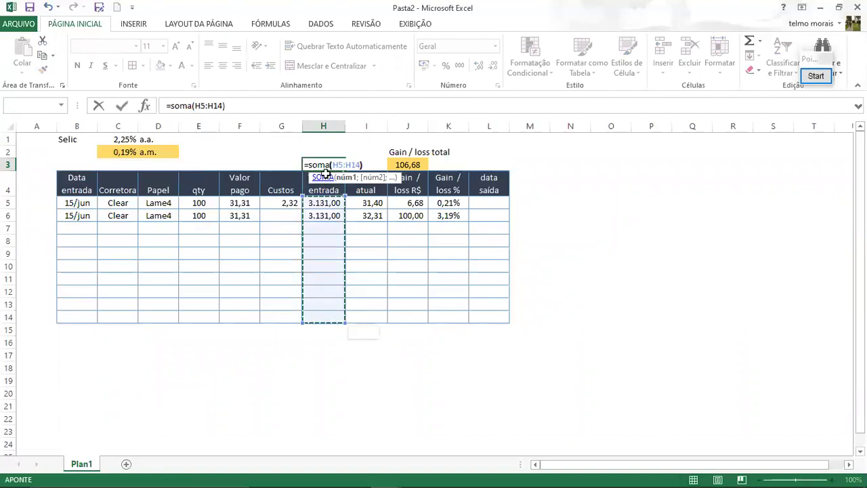
key("Return")
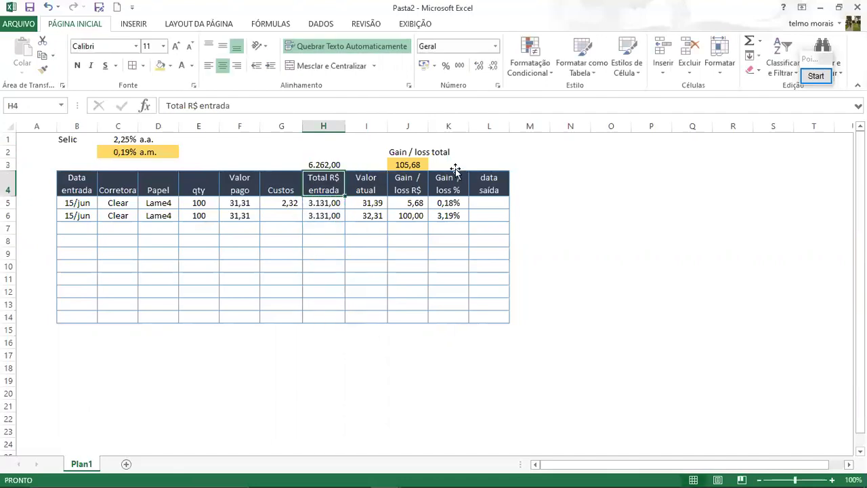
Step: Calculate the overall gain or loss ratio in K3 with =J3/H3
left_click(455, 164)
type("=")
key("Left")
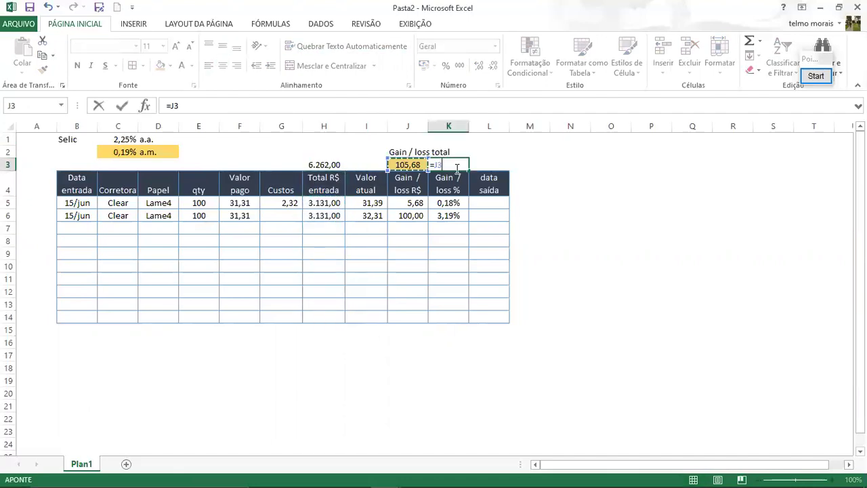
type("/")
key("Left")
key("Left")
key("Left")
key("Return")
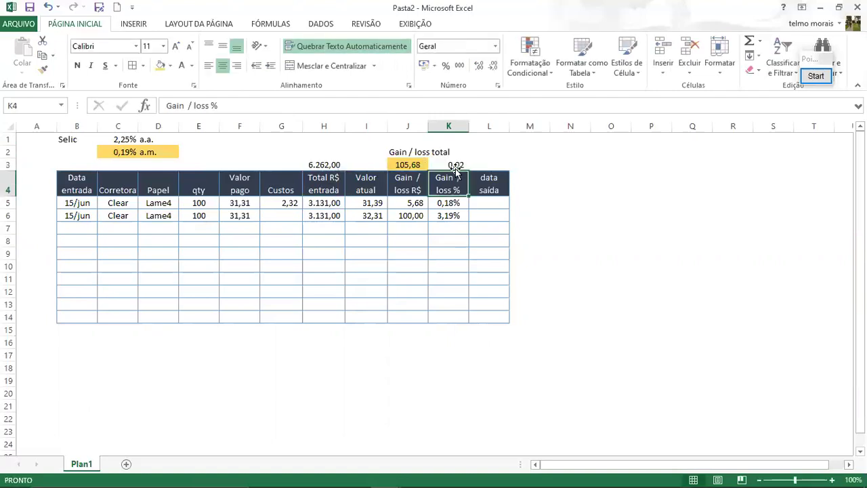
Step: Format the overall ratio in K3 as a percentage with one decimal
key("Up")
left_click(447, 65)
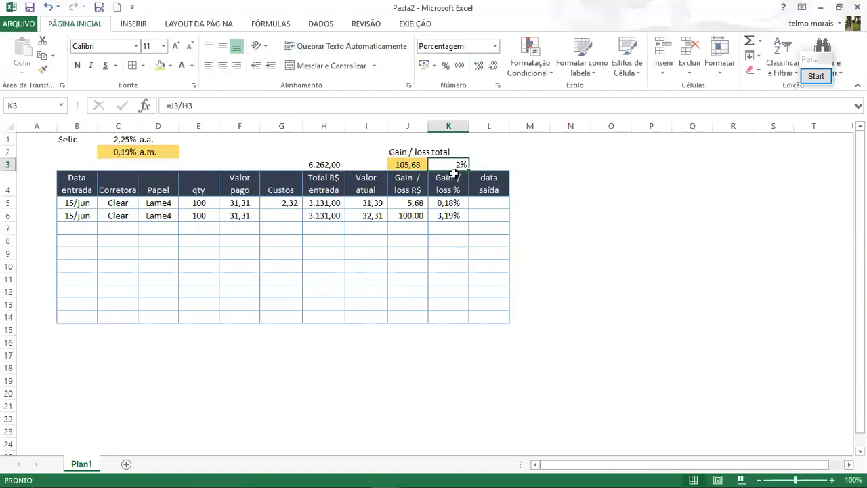
left_click(479, 67)
left_click(122, 153)
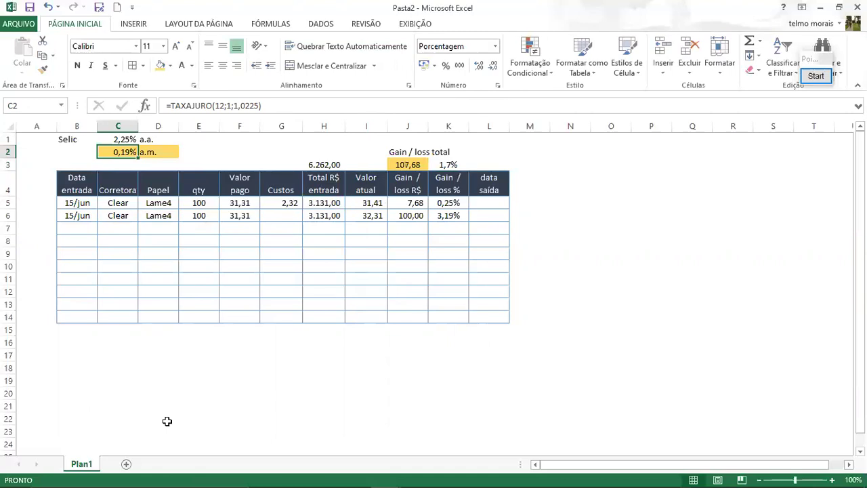
Step: Enter 16/jun as the second trade's exit date in L6 and fill its empty Custos cell G6 with gold
left_click(442, 215)
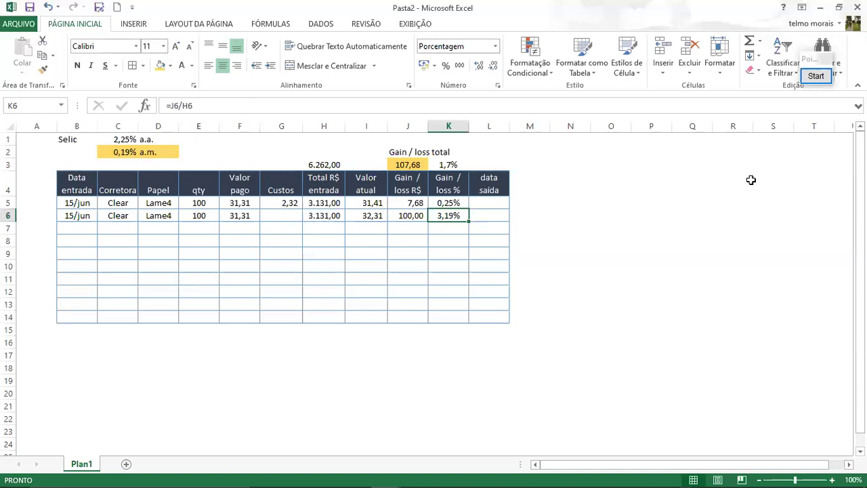
left_click(489, 218)
type("16/jun")
key("Return")
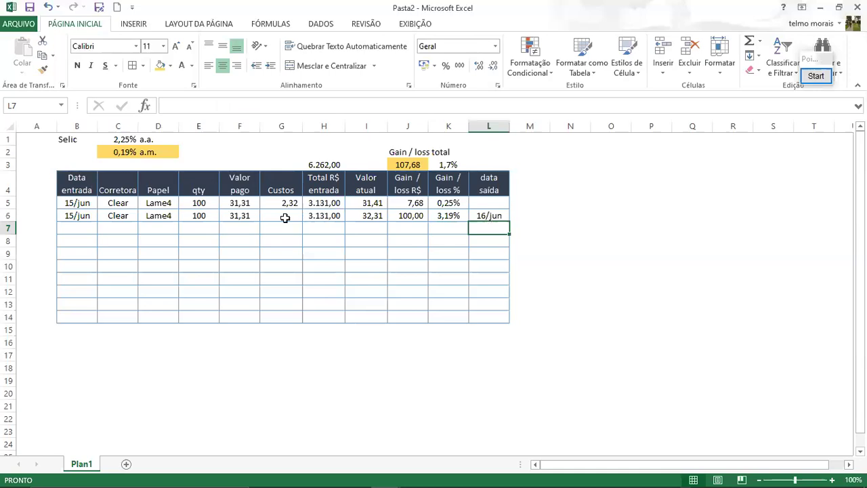
left_click(285, 218)
left_click(160, 66)
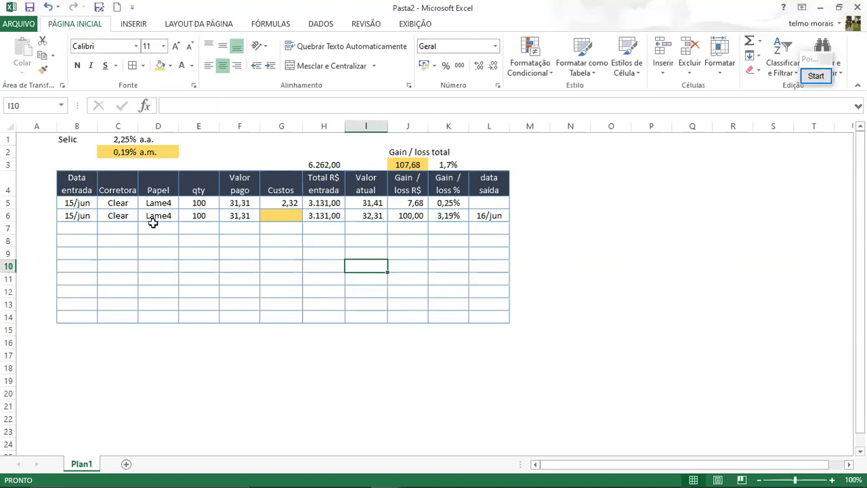
Step: Examine the overall gain or loss formulas in J3:K3, both trades' percentage results and the live quote formula in I5
left_click(397, 166)
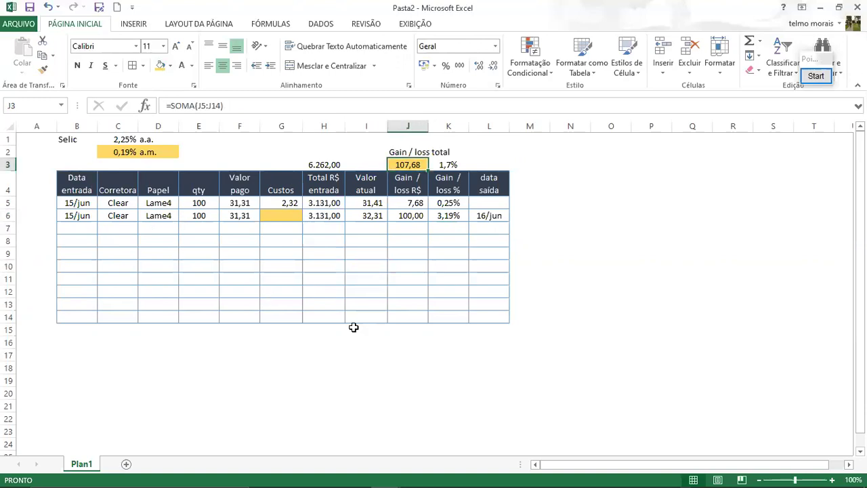
key("Right")
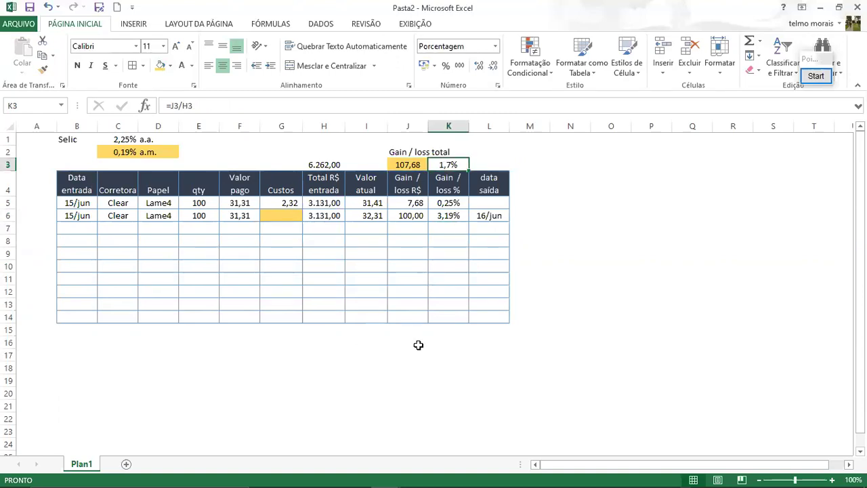
key("Down")
key("Down")
key("Down")
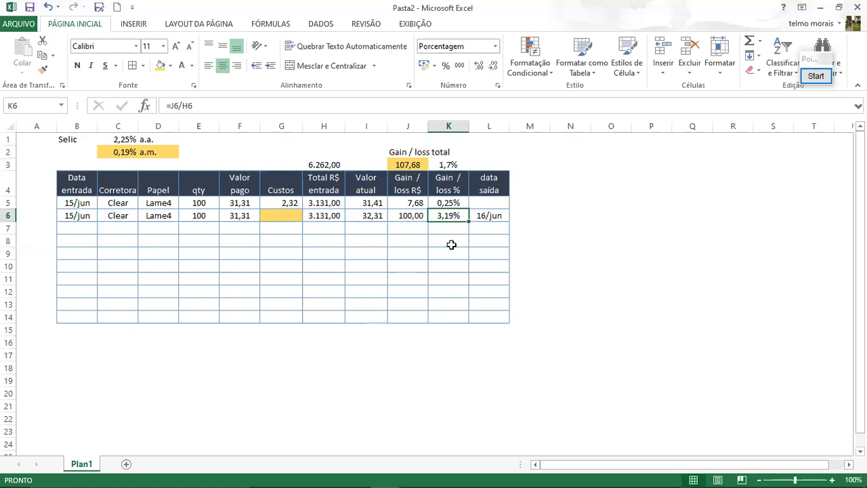
key("Left")
key("Left")
key("Left")
left_click(449, 203)
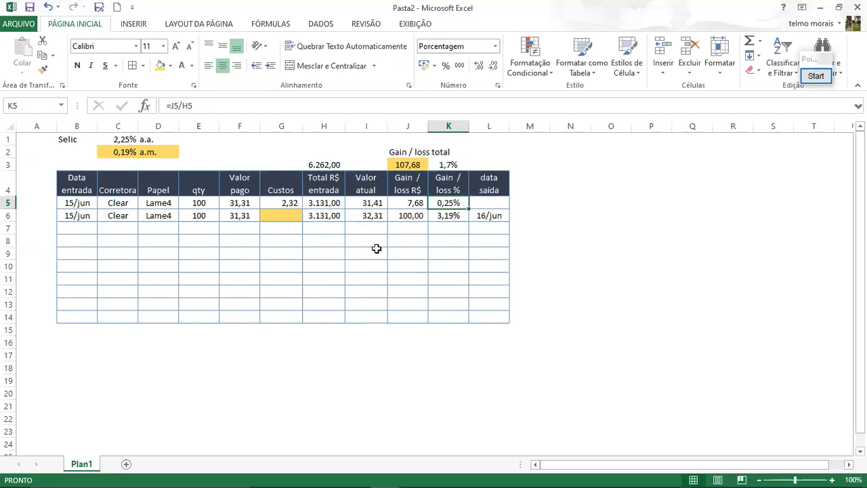
left_click(365, 203)
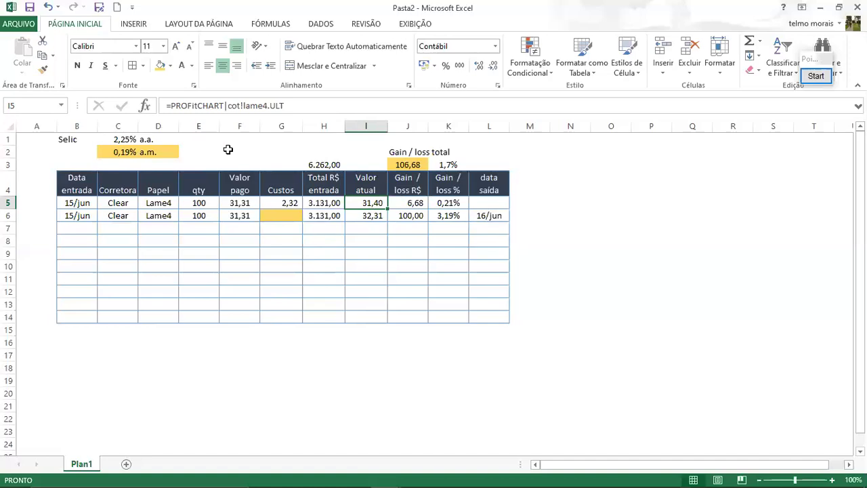
Step: Calculate the monthly Selic return on the total invested in E2 with =H3*C2
left_click(196, 149)
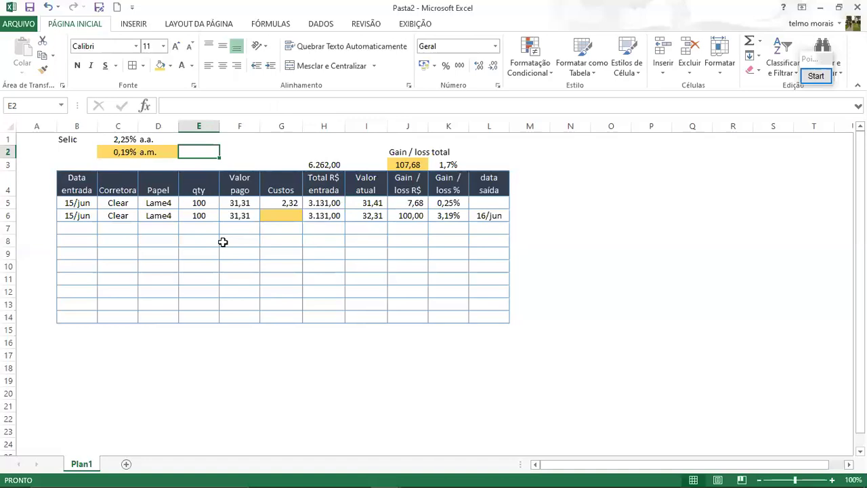
type("=")
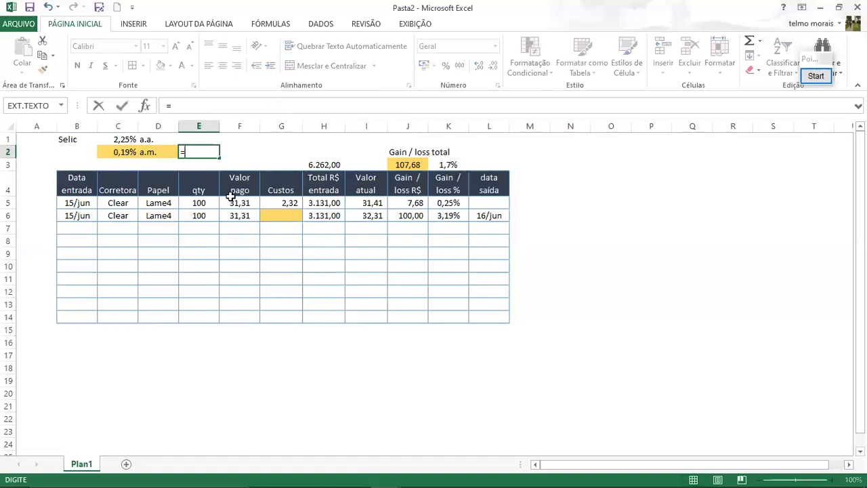
left_click(309, 164)
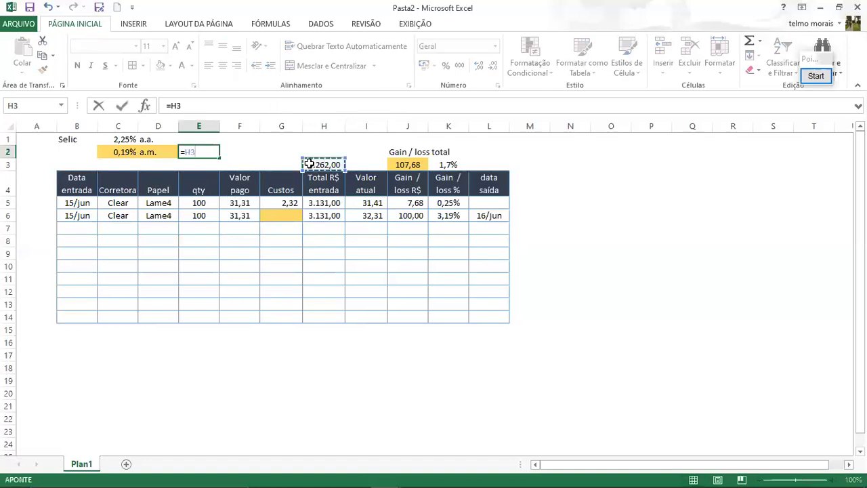
type("*")
left_click(119, 151)
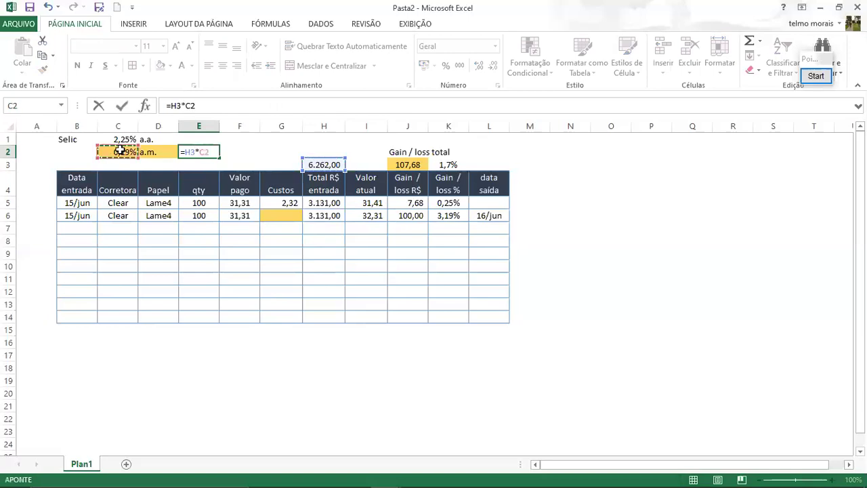
key("Return")
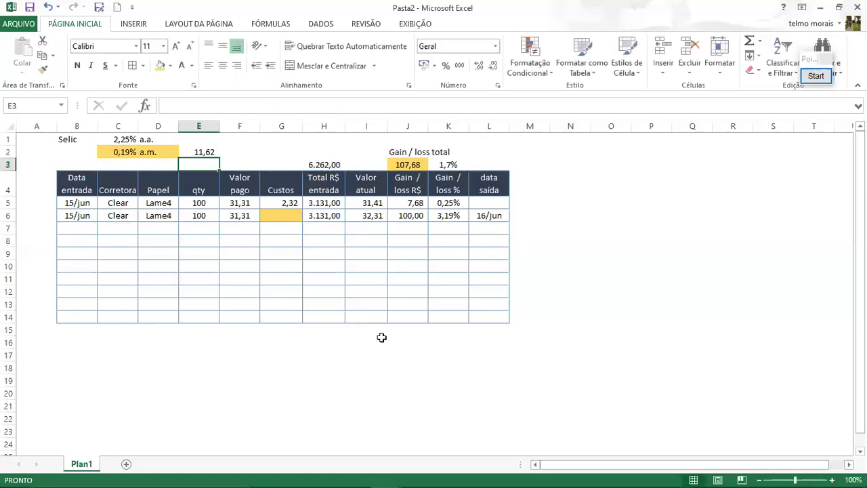
Step: Compare the monthly Selic return in E2 with the gain or loss total in J3 and clear E2
key("Up")
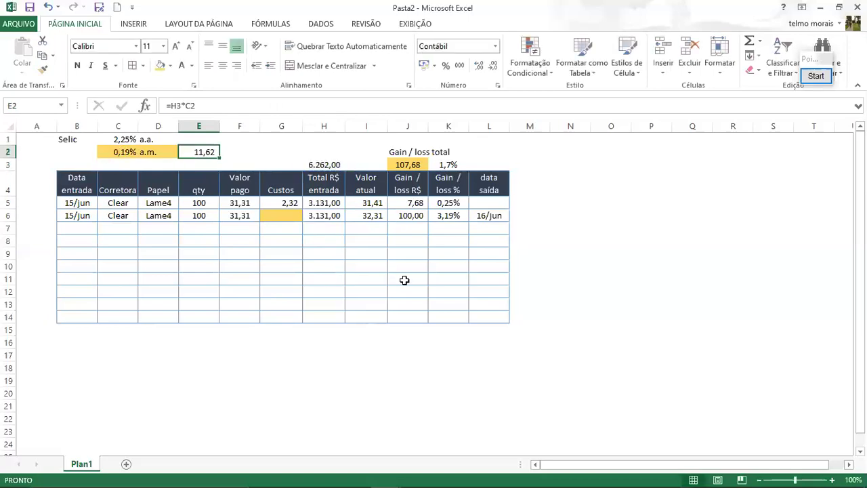
left_click(403, 165)
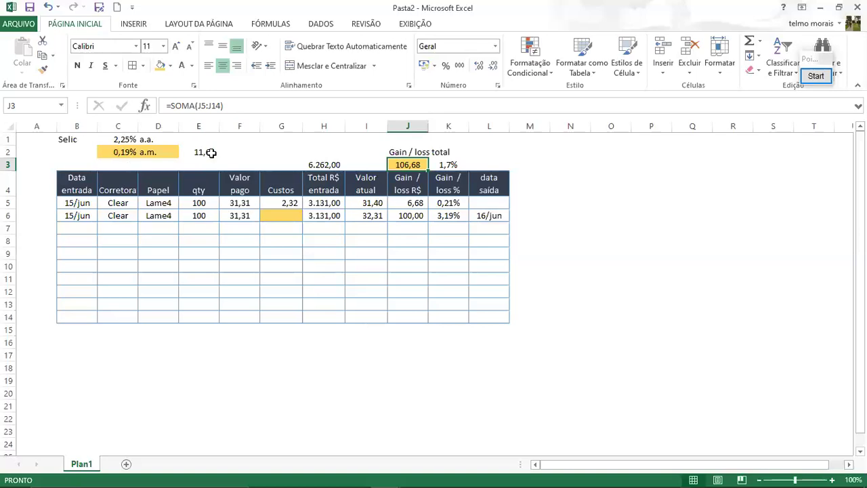
left_click_drag(198, 151, 198, 164)
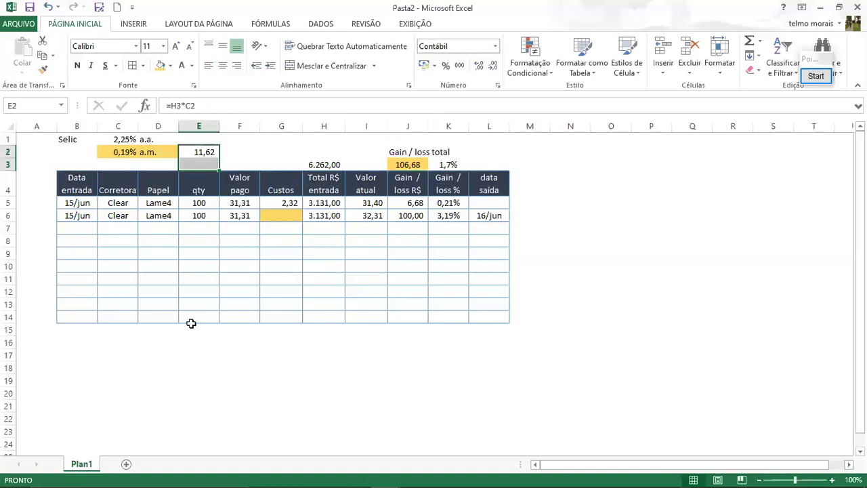
left_click(234, 169)
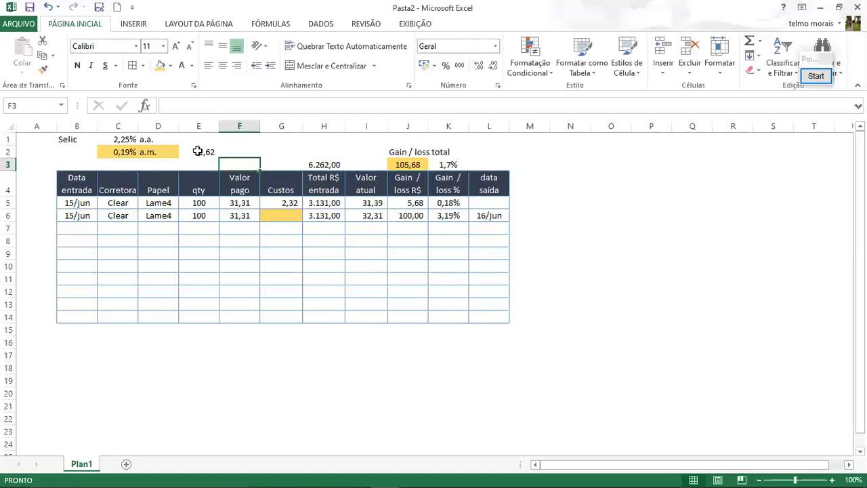
left_click(197, 151)
key("Delete")
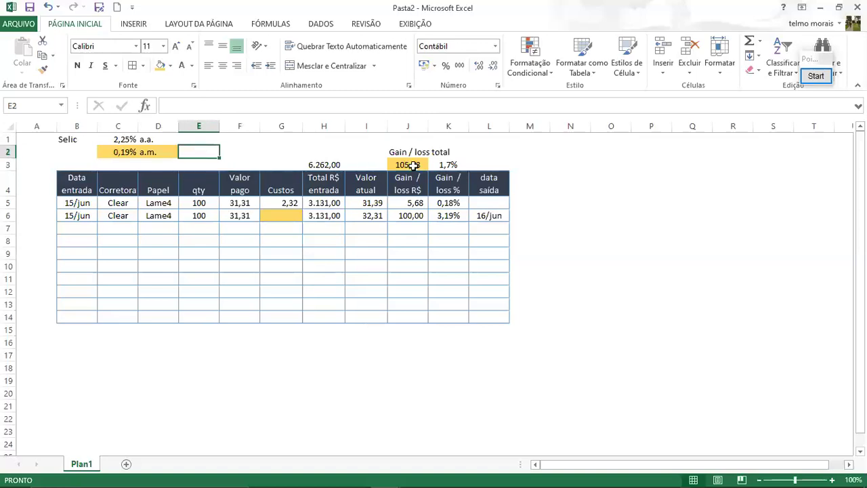
Step: Check the second trade's gain or loss formula in J6, switch to ProfitPlus and examine the LAME4 daily chart with the calculator minimized
left_click(409, 216)
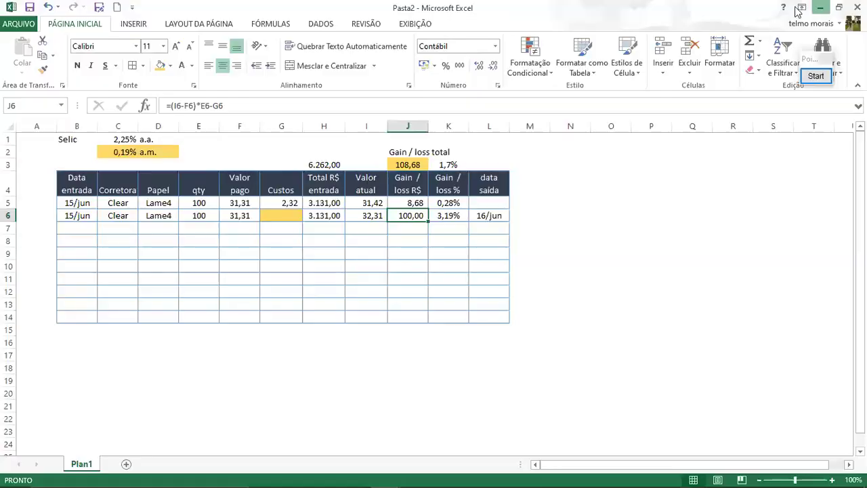
left_click(820, 7)
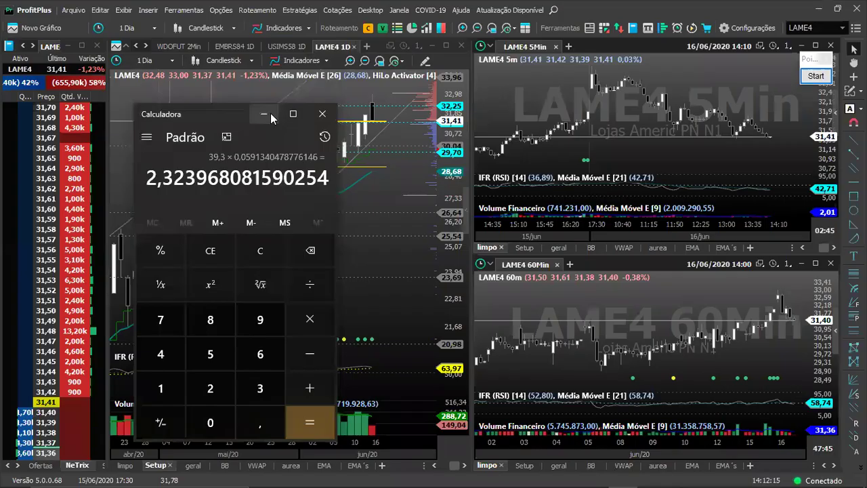
left_click(270, 115)
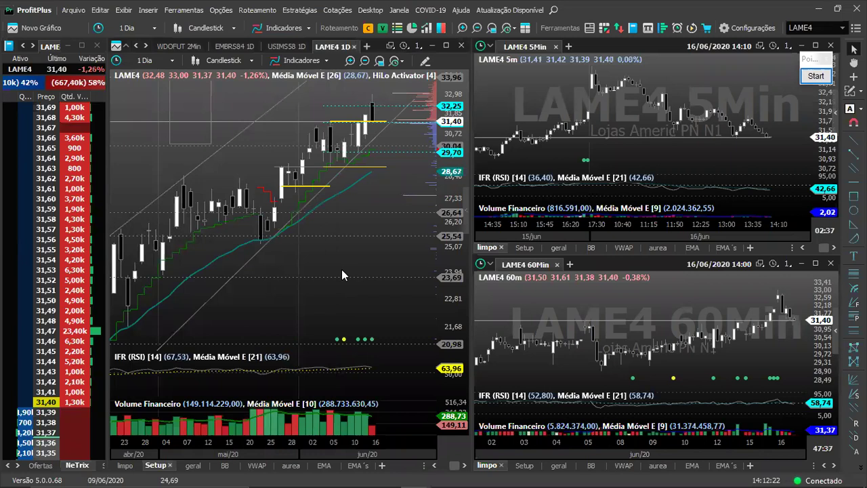
scroll(342, 278, "up", 2)
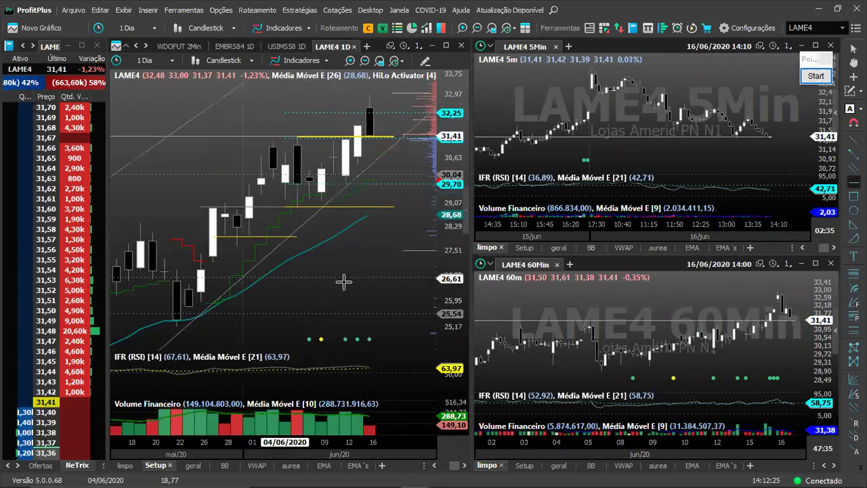
scroll(344, 283, "down", 3)
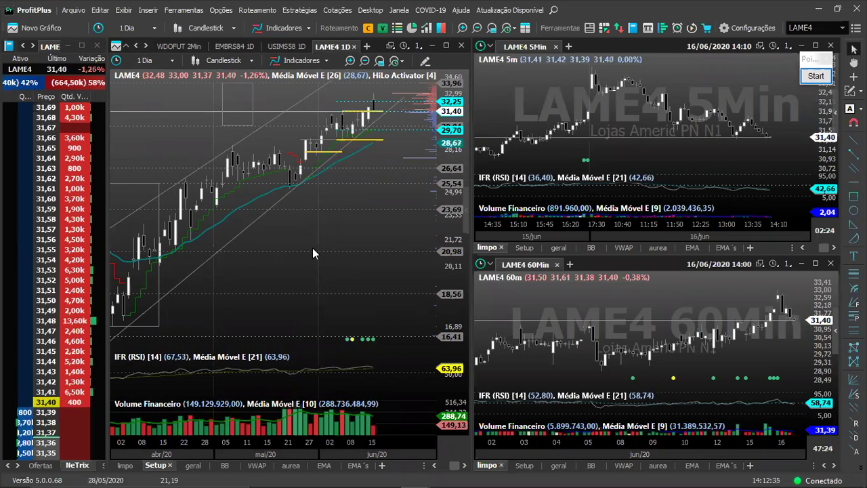
Step: Switch back to the Pasta2 workbook in Excel and check the monthly Selic rate formula in C2
key("alt+Tab")
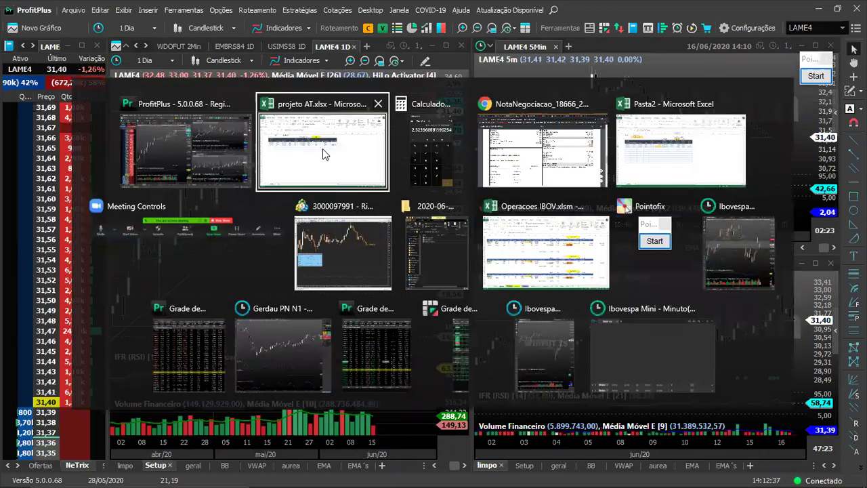
key("alt+Tab")
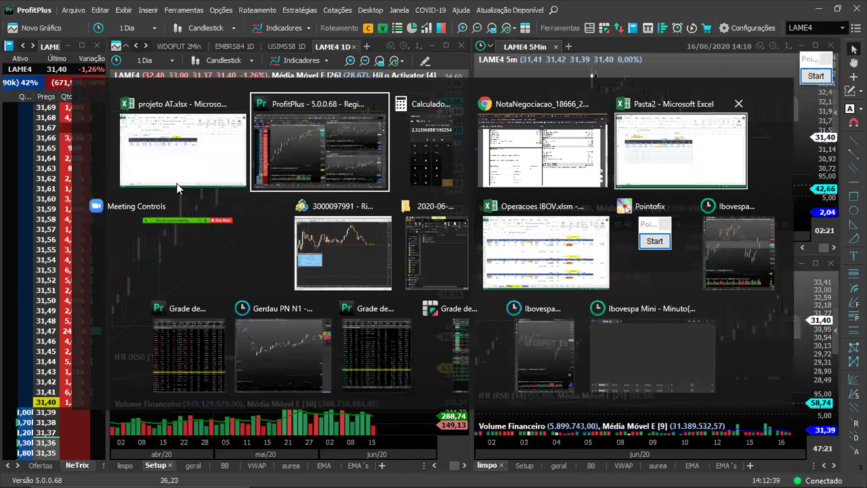
key("alt+Tab")
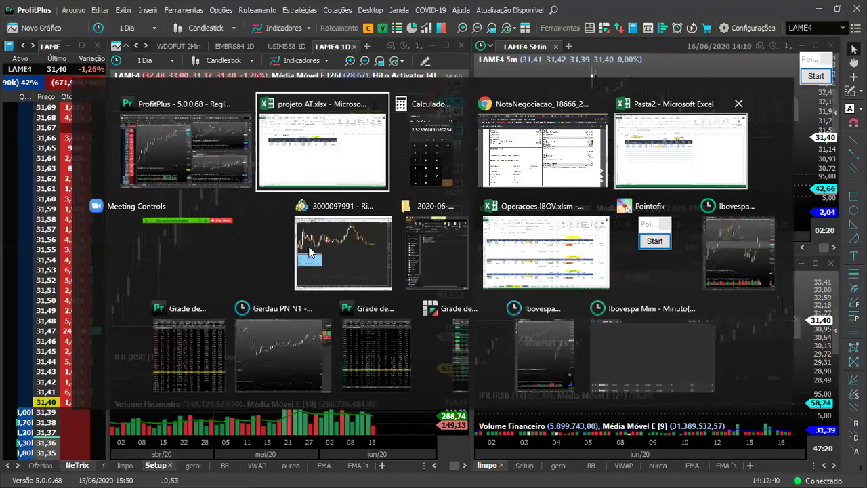
key("alt+Tab")
key("alt+Tab")
key("alt+Tab")
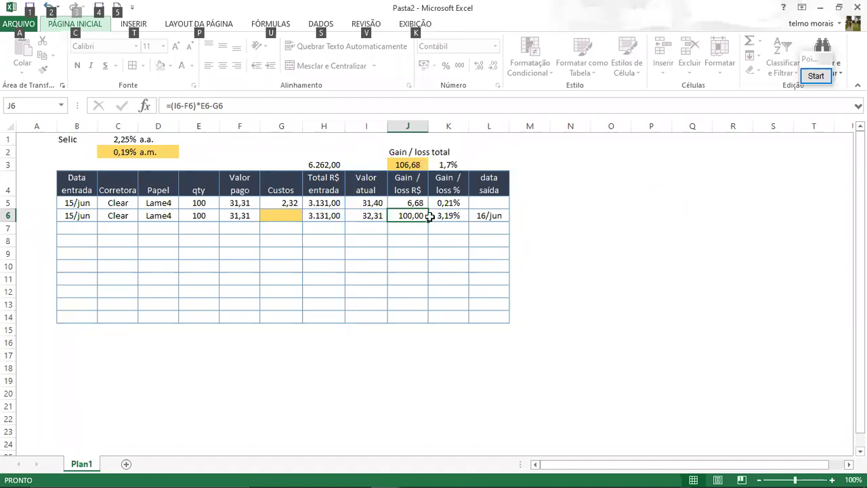
left_click(130, 153)
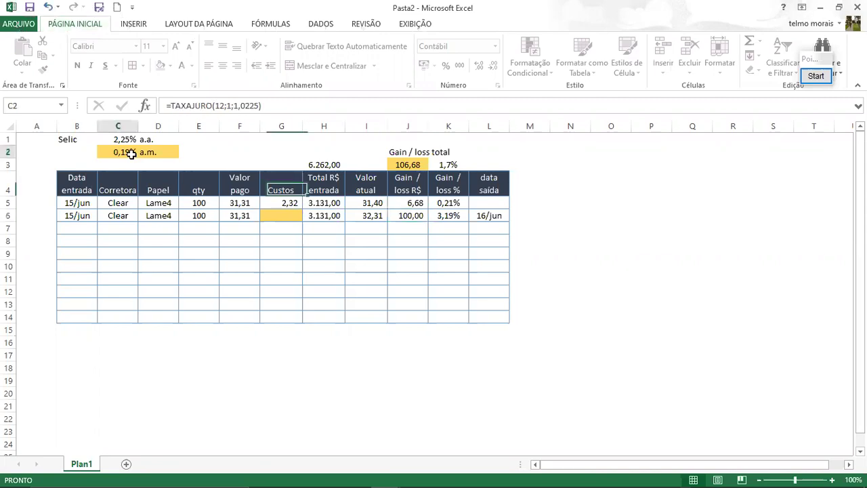